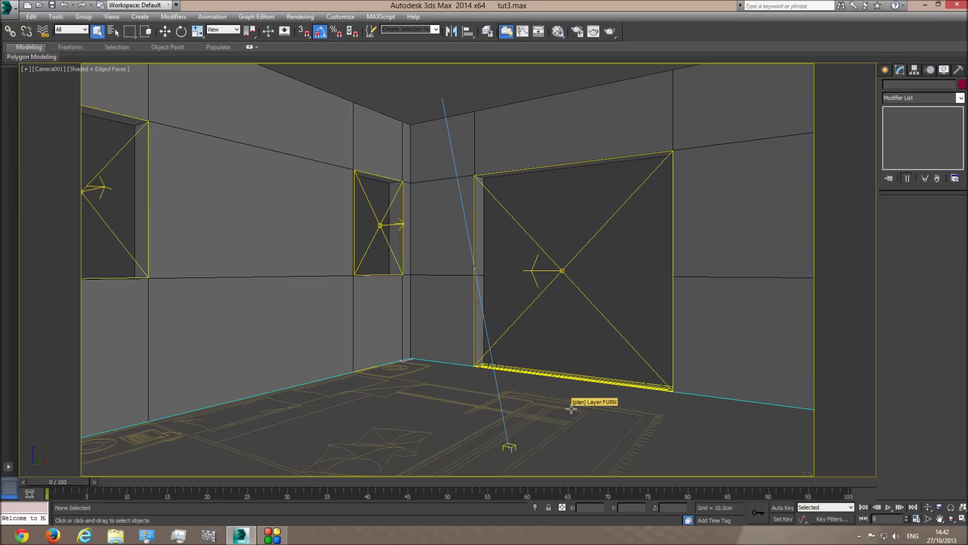
- Hide the furniture floor plan group lying on the room's floor
{"action": "left_click", "coordinate": [571, 409]}
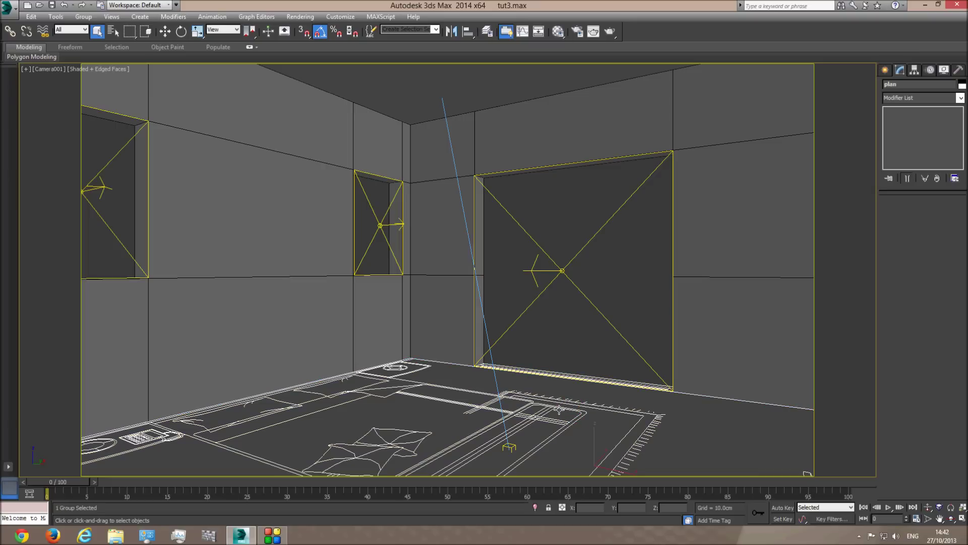
{"action": "right_click", "coordinate": [558, 370]}
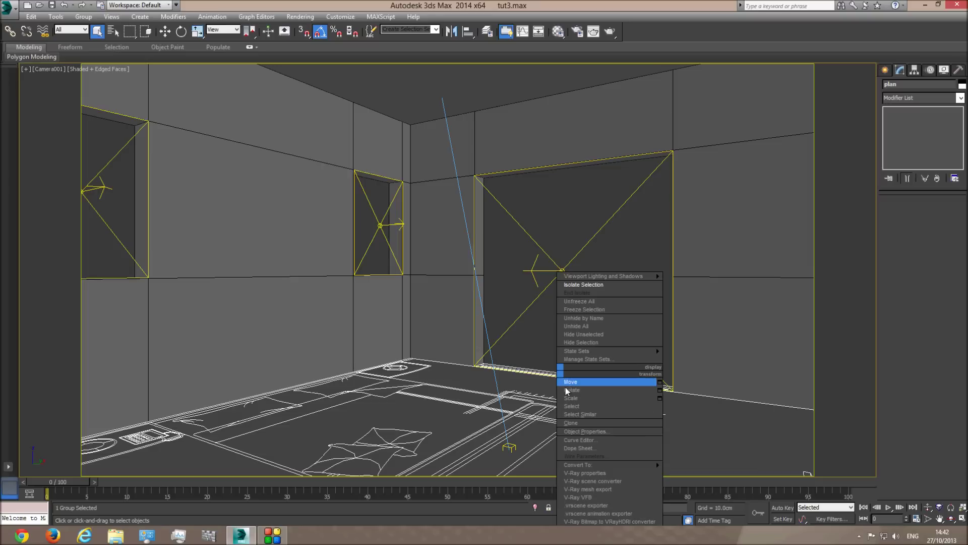
{"action": "left_click", "coordinate": [581, 342]}
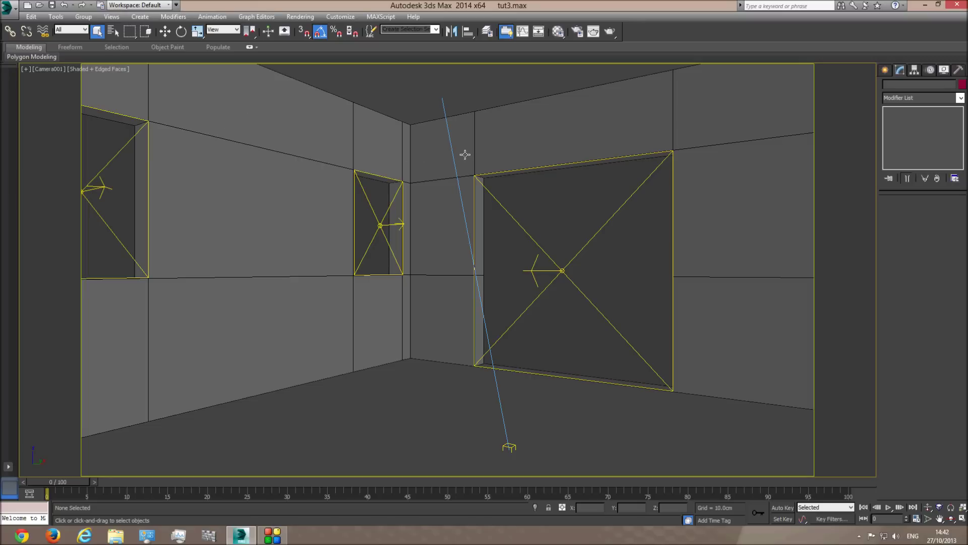
- Select the Walls object and change its 01 - Default material from Standard to VRayMtl
{"action": "left_click", "coordinate": [614, 134]}
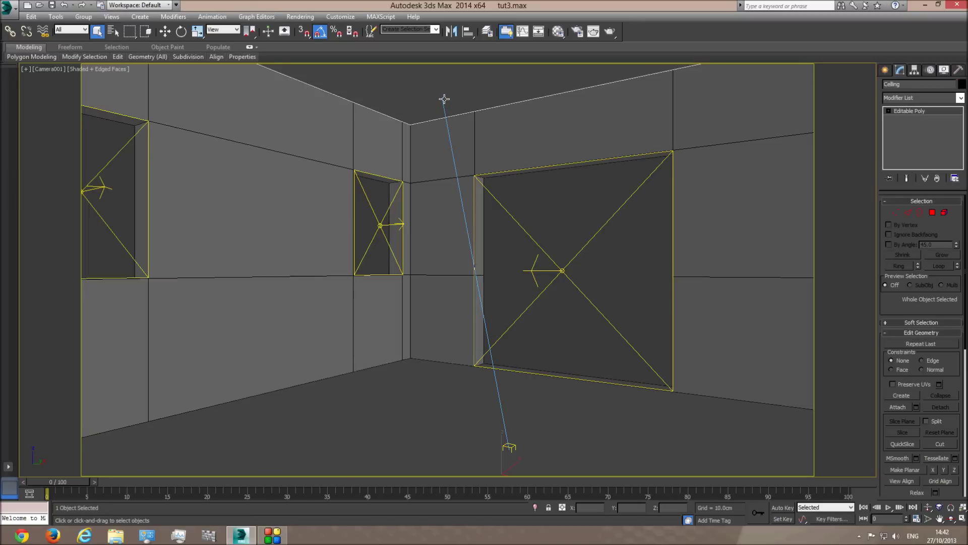
{"action": "left_click", "coordinate": [553, 134]}
{"action": "left_click", "coordinate": [558, 31]}
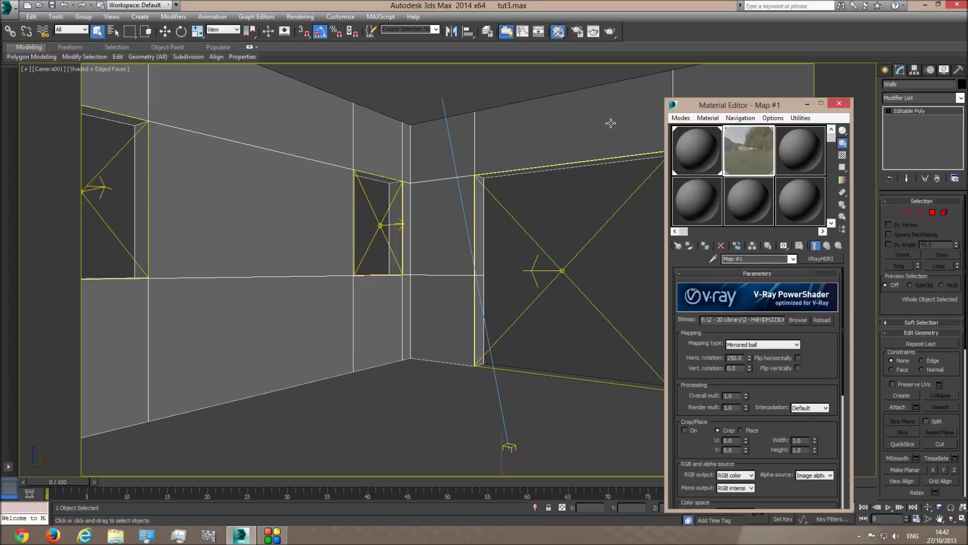
{"action": "left_click", "coordinate": [701, 153]}
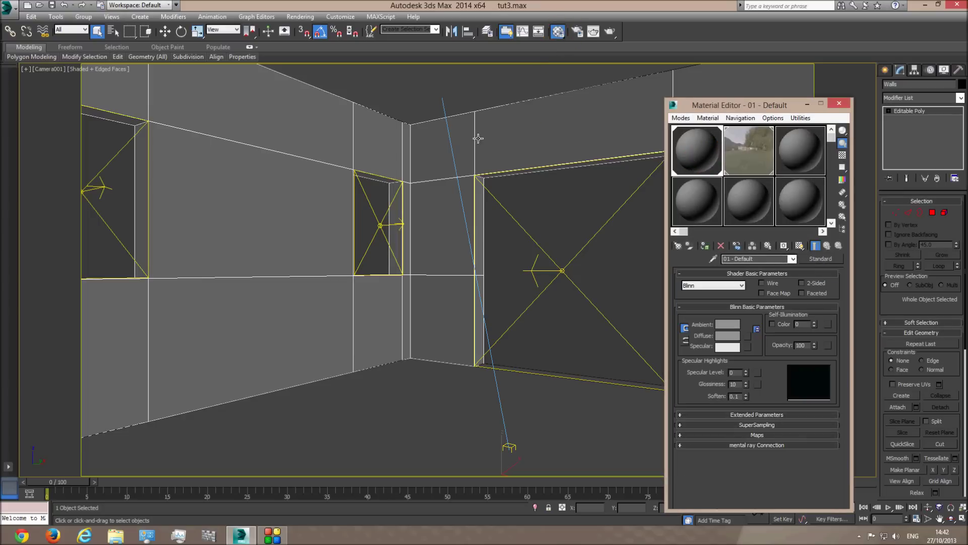
{"action": "left_click", "coordinate": [821, 258]}
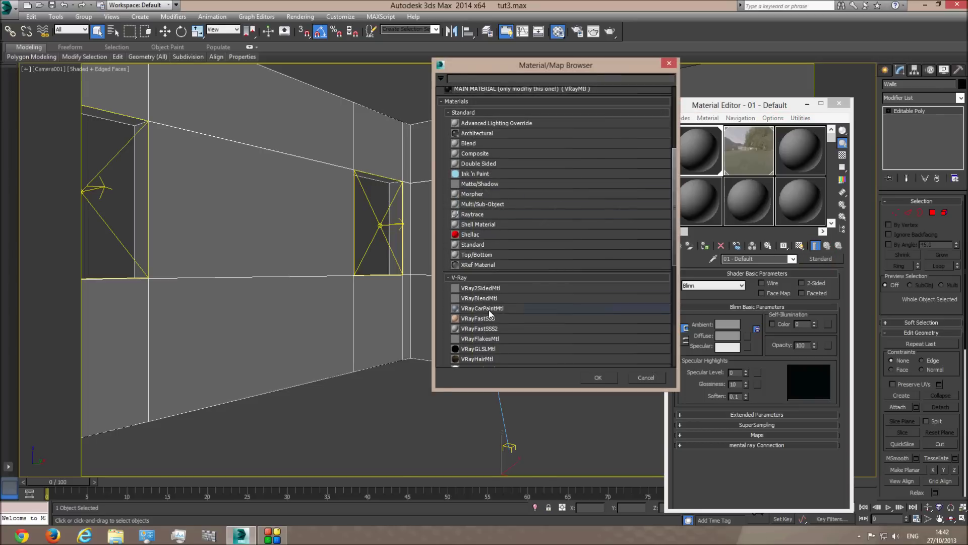
{"action": "scroll", "coordinate": [489, 310], "scroll_direction": "down", "scroll_amount": 2}
{"action": "double_click", "coordinate": [474, 317]}
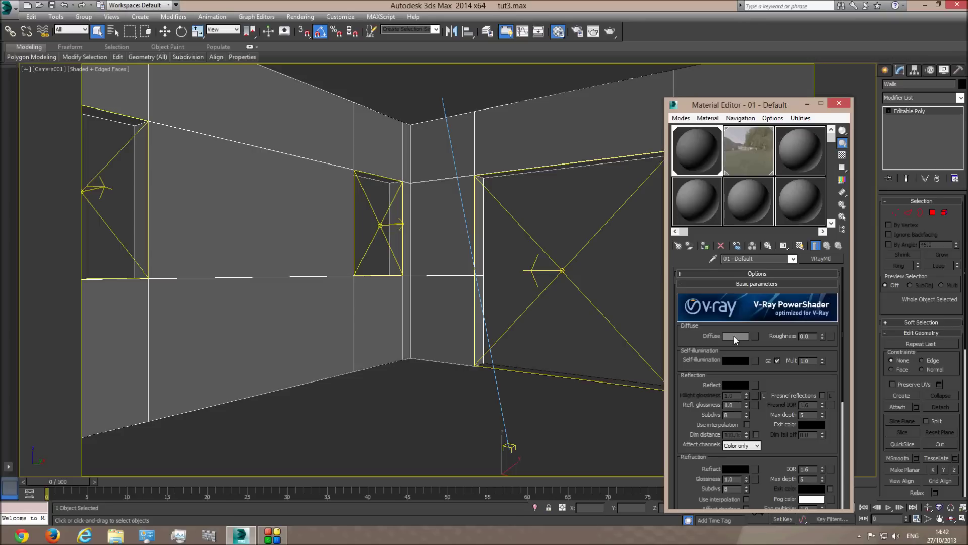
- Set the wall material's diffuse color to off-white, with red, green and blue all at 245
{"action": "left_click_drag", "start_coordinate": [735, 338], "coordinate": [711, 336]}
{"action": "left_click", "coordinate": [739, 336]}
{"action": "left_click_drag", "start_coordinate": [289, 107], "coordinate": [301, 141]}
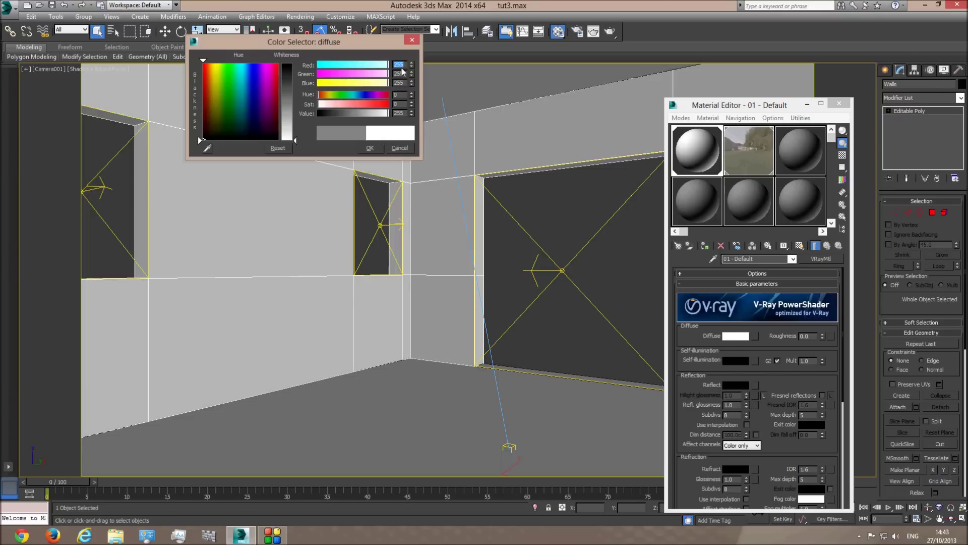
{"action": "type", "text": "2"}
{"action": "key", "text": "Tab"}
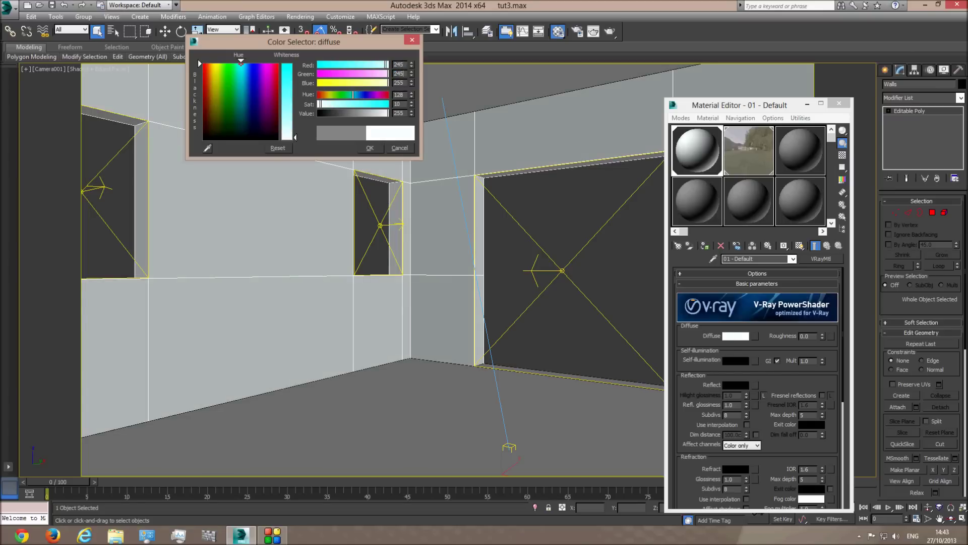
{"action": "key", "text": "Tab"}
{"action": "type", "text": "245"}
{"action": "left_click", "coordinate": [374, 148]}
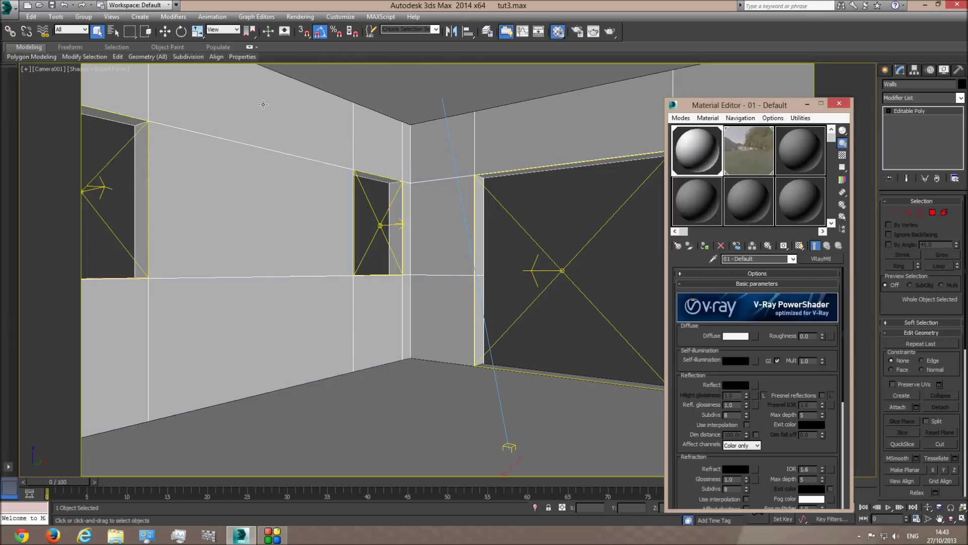
{"action": "left_click", "coordinate": [424, 392]}
{"action": "left_click", "coordinate": [431, 325]}
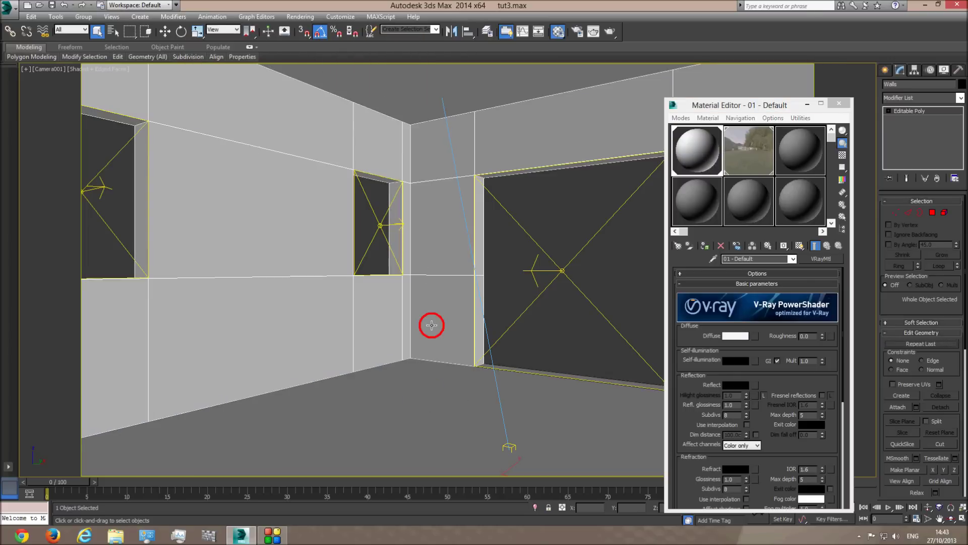
{"action": "left_click", "coordinate": [432, 102]}
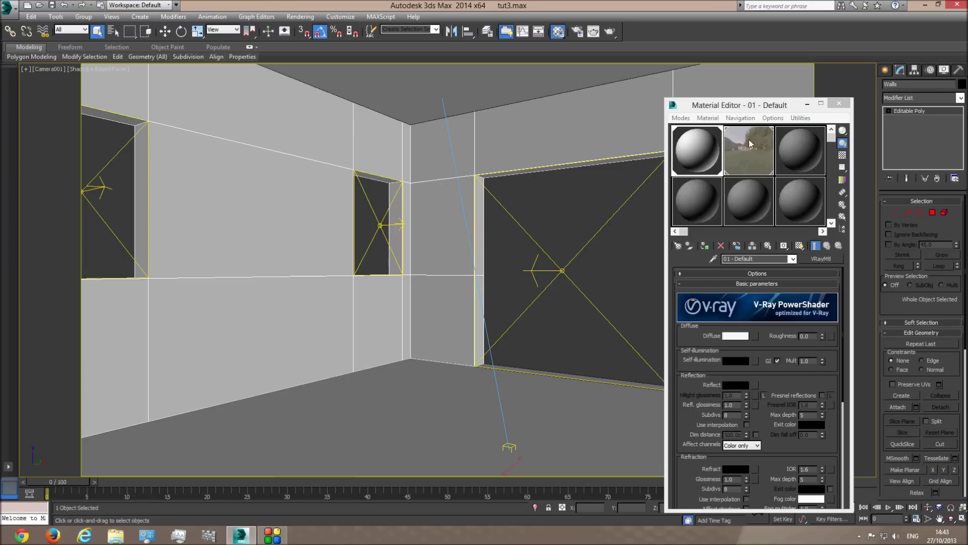
{"action": "left_click", "coordinate": [367, 415]}
{"action": "left_click", "coordinate": [434, 218]}
{"action": "left_click", "coordinate": [429, 87]}
- Rename the off-white material "White walls" and clear the object selection
{"action": "left_click", "coordinate": [686, 146]}
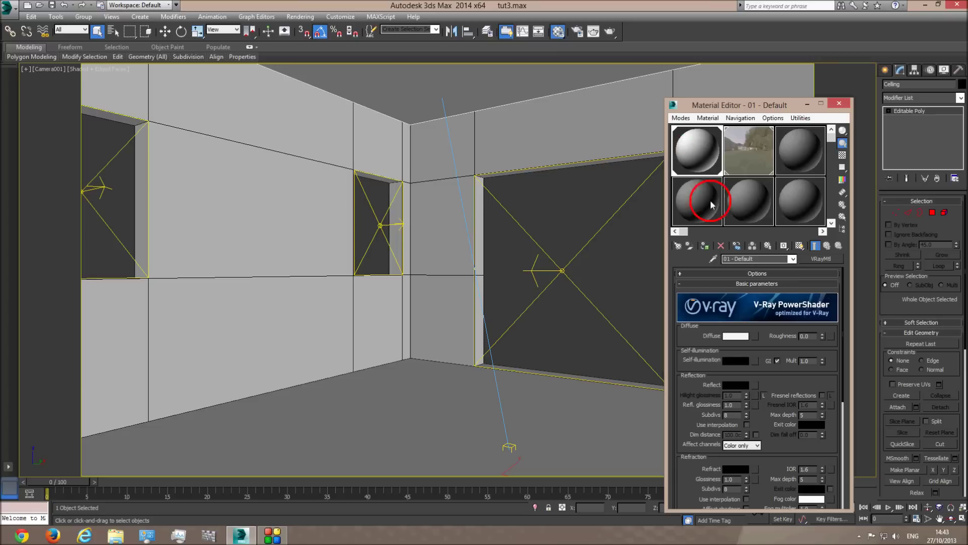
{"action": "left_click", "coordinate": [754, 258]}
{"action": "type", "text": "White walls"}
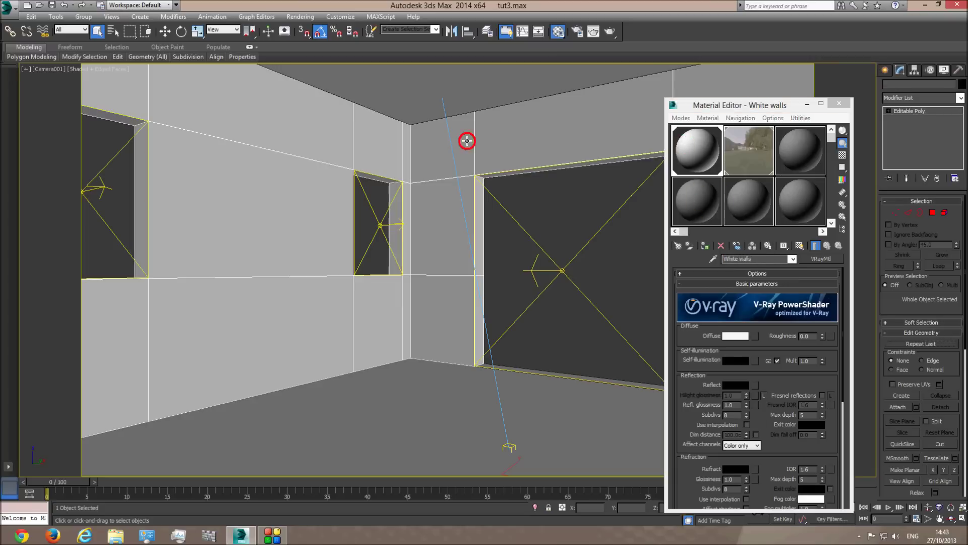
{"action": "left_click", "coordinate": [534, 196]}
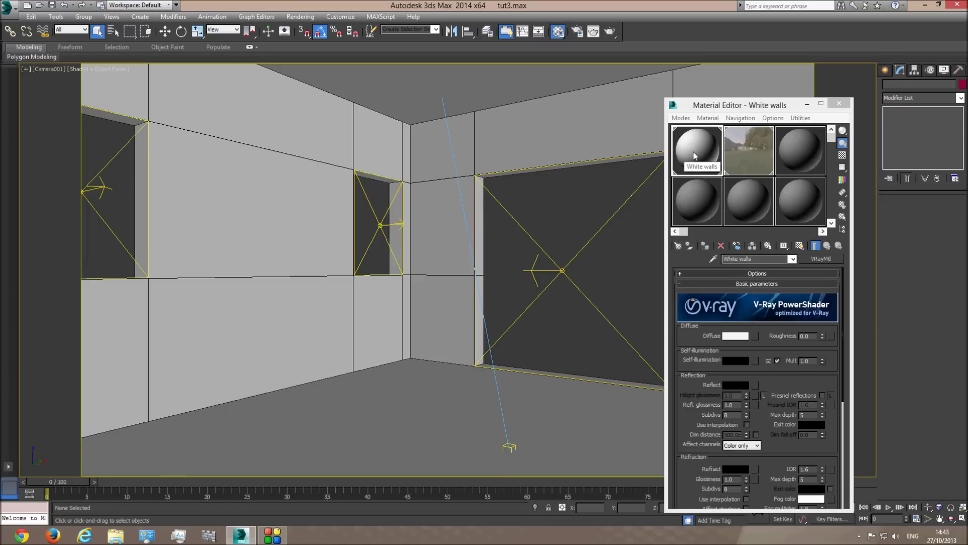
- Copy the White walls material to the third sample slot and rename the copy "Dark blue walls"
{"action": "left_click_drag", "start_coordinate": [694, 154], "coordinate": [802, 151]}
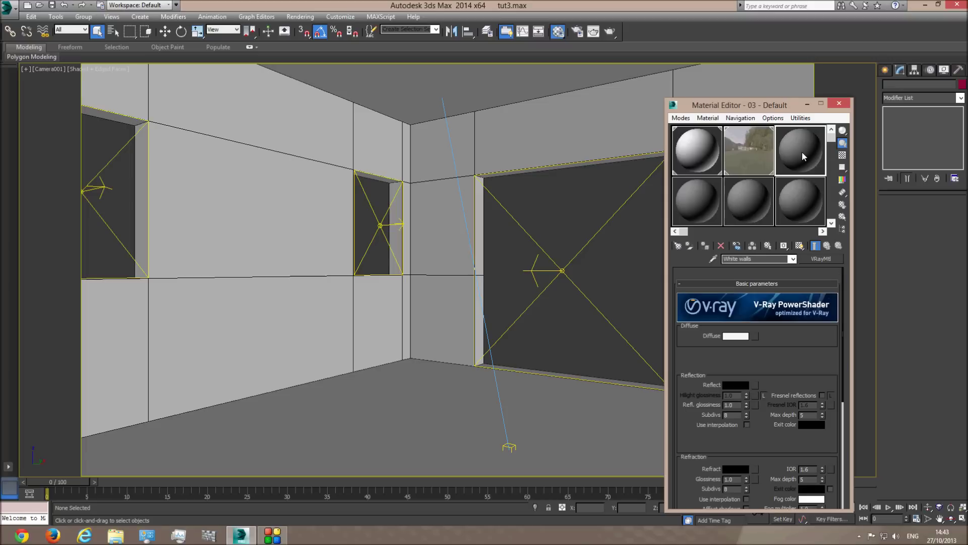
{"action": "left_click_drag", "start_coordinate": [739, 259], "coordinate": [685, 260]}
{"action": "type", "text": "Dark blu"}
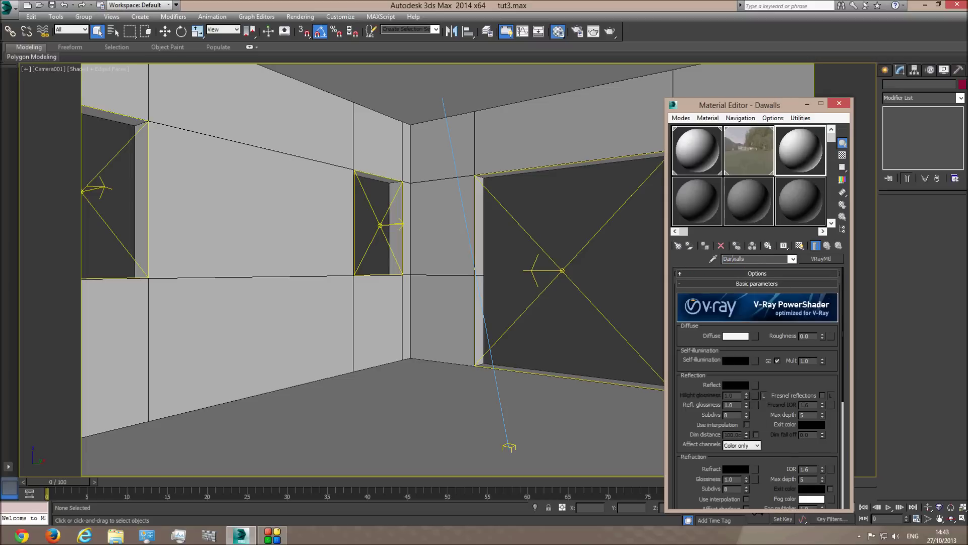
{"action": "type", "text": "e"}
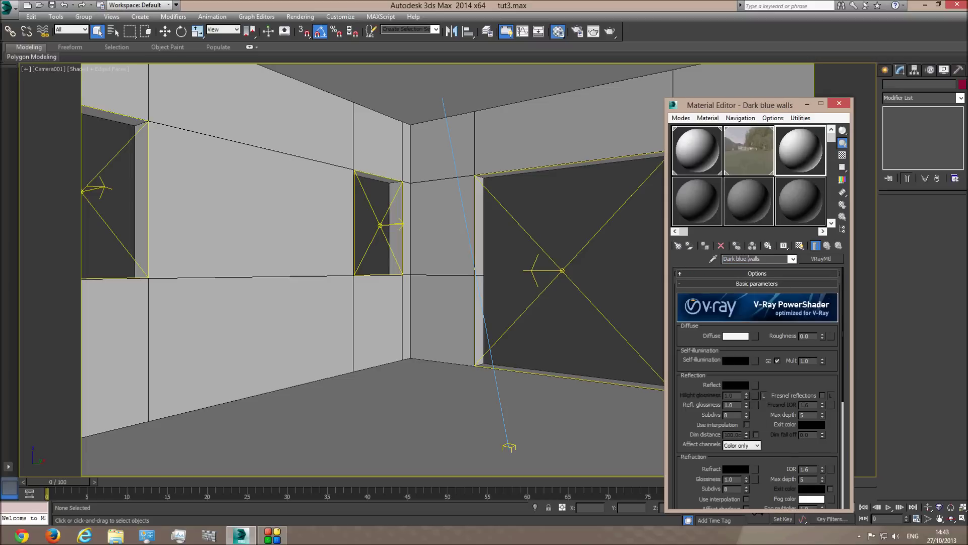
- Set the Dark blue walls material's diffuse color to a very dark, desaturated blue
{"action": "left_click", "coordinate": [741, 336]}
{"action": "left_click", "coordinate": [247, 113]}
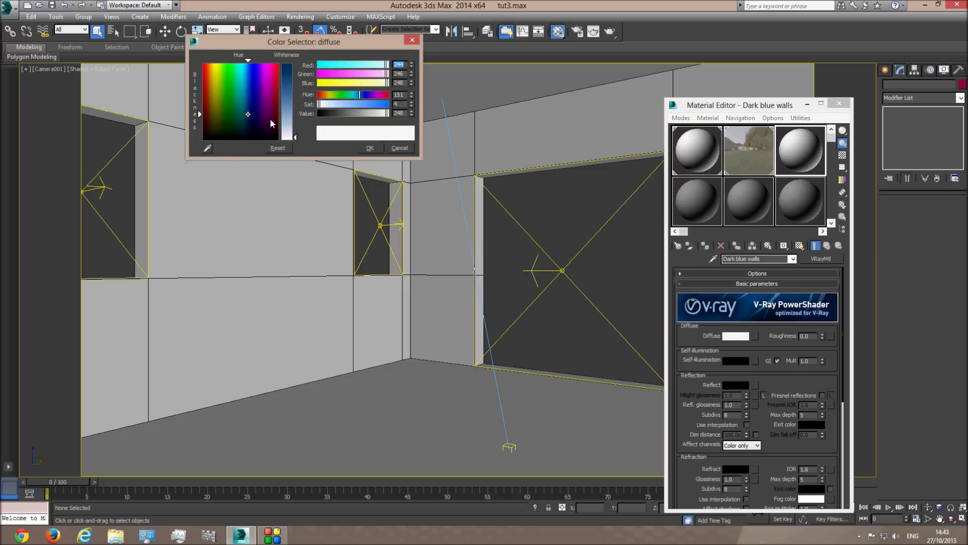
{"action": "left_click_drag", "start_coordinate": [412, 114], "coordinate": [409, 207]}
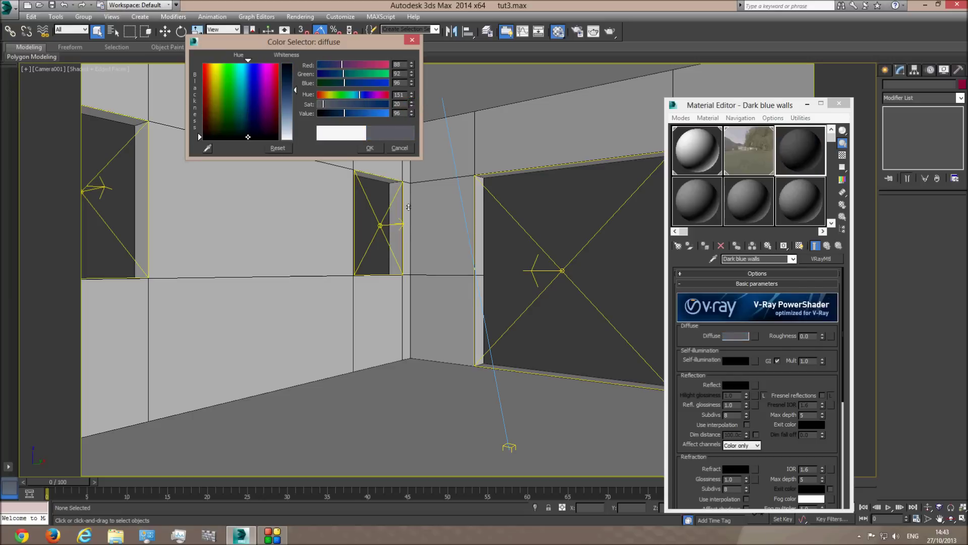
{"action": "type", "text": "29"}
{"action": "key", "text": "Tab"}
{"action": "type", "text": "35"}
{"action": "key", "text": "Tab"}
{"action": "type", "text": "41"}
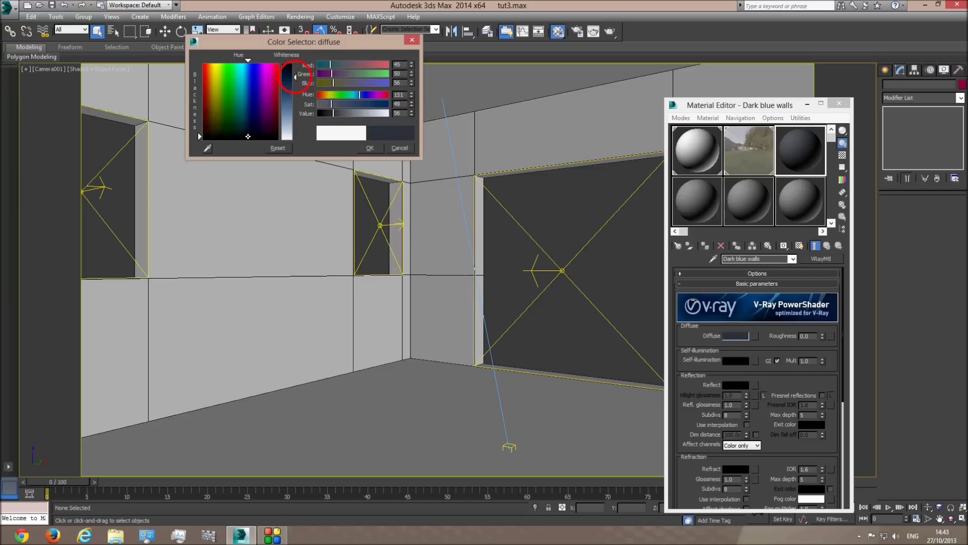
{"action": "type", "text": "42"}
{"action": "key", "text": "Tab"}
{"action": "type", "text": "47"}
{"action": "key", "text": "Tab"}
{"action": "type", "text": "53"}
{"action": "left_click", "coordinate": [370, 150]}
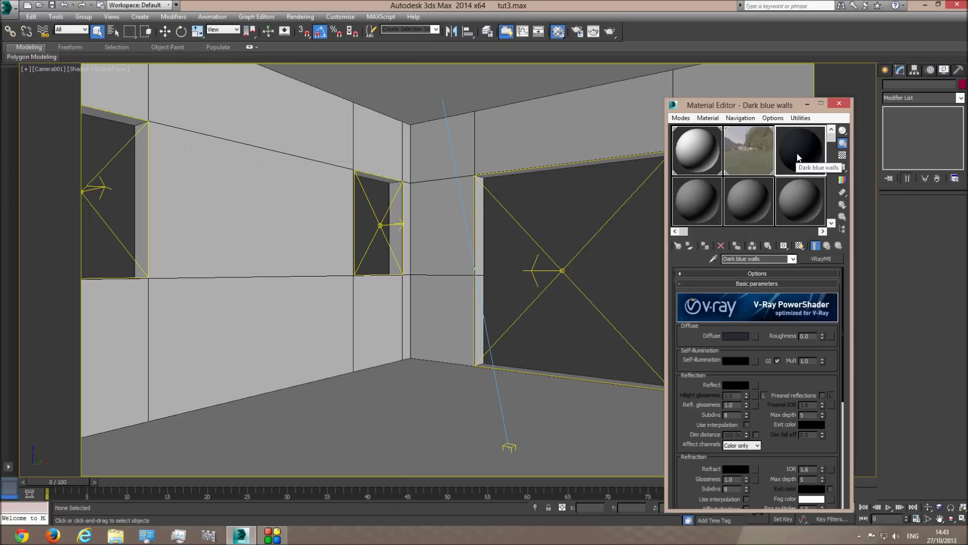
- Select the polygons of the wall with the two windows on the Walls object, as far as the camera shows them
{"action": "left_click", "coordinate": [358, 141]}
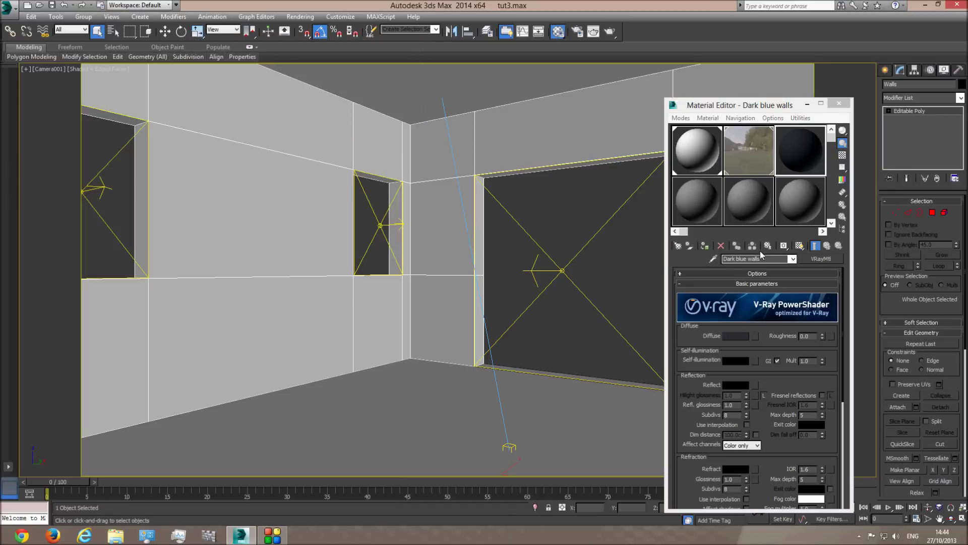
{"action": "left_click", "coordinate": [932, 212]}
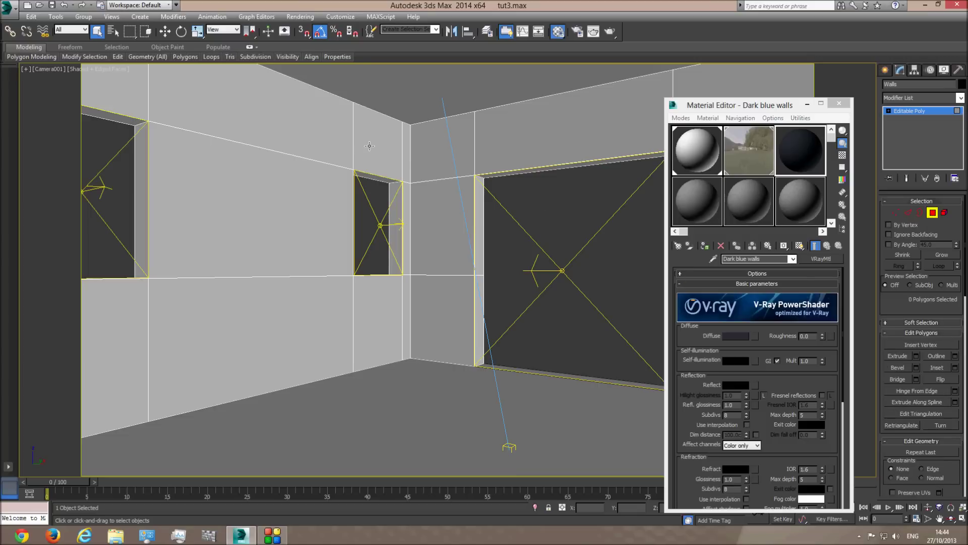
{"action": "left_click", "coordinate": [408, 156]}
{"action": "left_click", "coordinate": [407, 227], "text": "ctrl"}
{"action": "left_click", "coordinate": [406, 312], "text": "ctrl"}
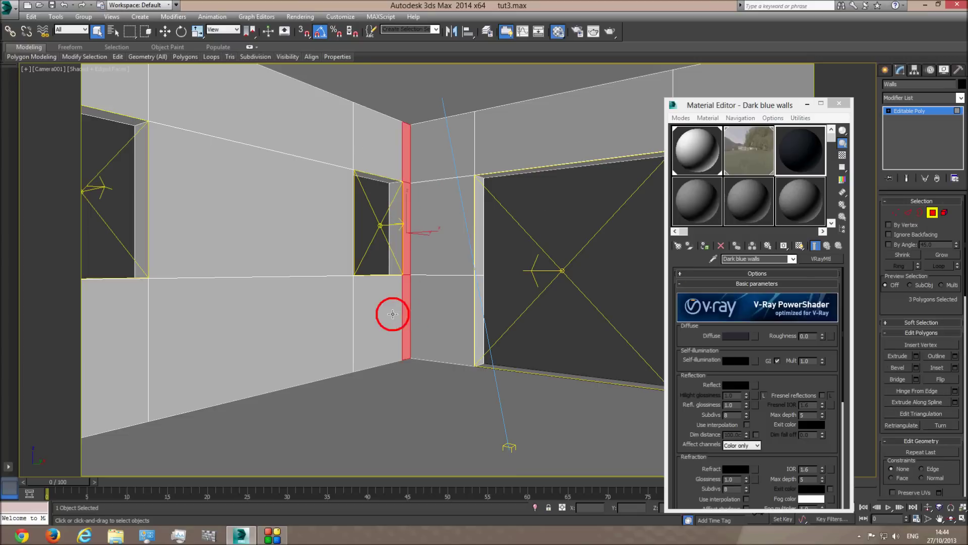
{"action": "left_click", "coordinate": [358, 318], "text": "ctrl"}
{"action": "left_click", "coordinate": [283, 348], "text": "ctrl"}
{"action": "left_click", "coordinate": [303, 222], "text": "ctrl"}
{"action": "left_click", "coordinate": [312, 145], "text": "ctrl"}
{"action": "left_click", "coordinate": [383, 147], "text": "ctrl"}
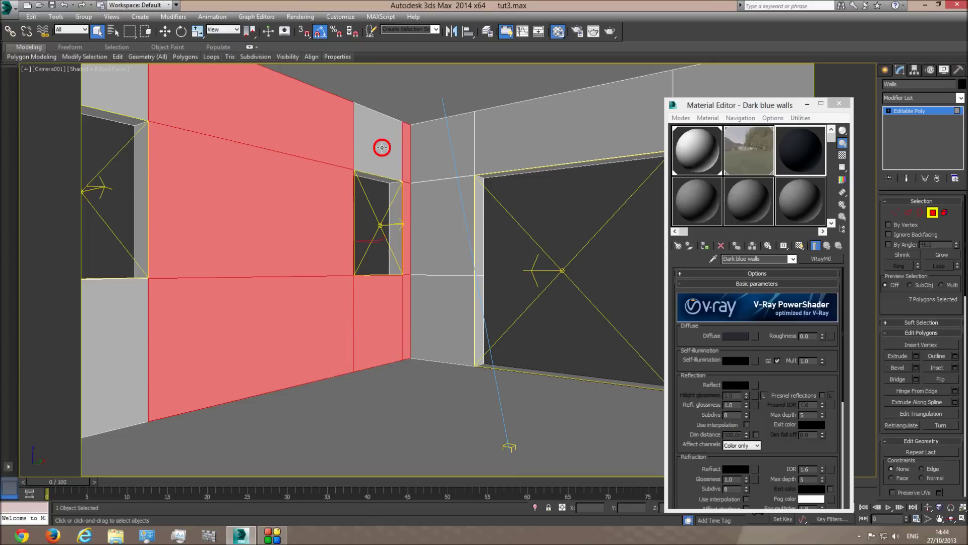
{"action": "left_click", "coordinate": [242, 283], "text": "ctrl"}
- Remove the stray polygon on the adjacent wall from the selection and add the window wall's remaining polygons from outside
{"action": "key", "text": "p"}
{"action": "scroll", "coordinate": [321, 302], "scroll_direction": "down", "scroll_amount": 10}
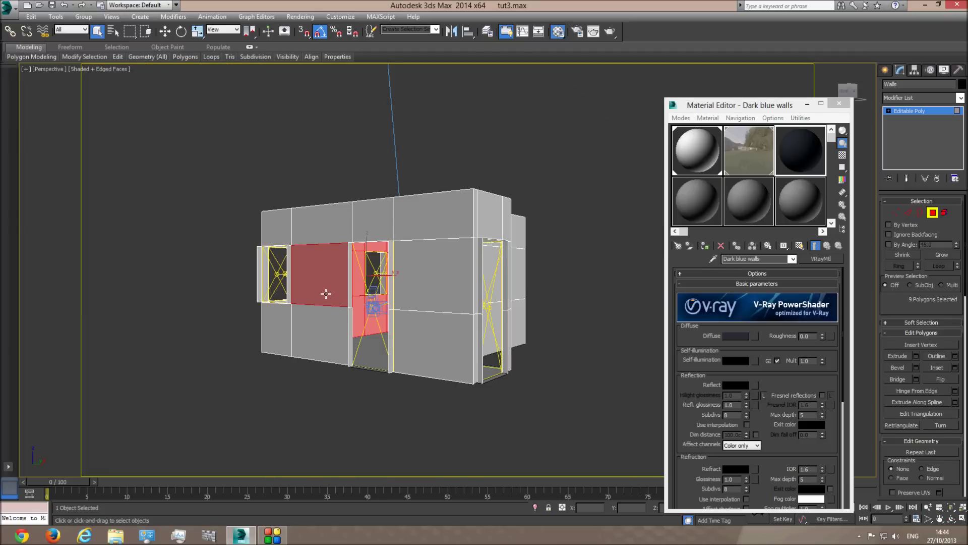
{"action": "left_click", "coordinate": [951, 518]}
{"action": "left_click_drag", "start_coordinate": [454, 308], "coordinate": [522, 322]}
{"action": "right_click", "coordinate": [464, 317]}
{"action": "left_click", "coordinate": [430, 277], "text": "alt"}
{"action": "middle_click_drag", "start_coordinate": [380, 315], "coordinate": [627, 373]}
{"action": "left_click", "coordinate": [628, 373], "text": "ctrl"}
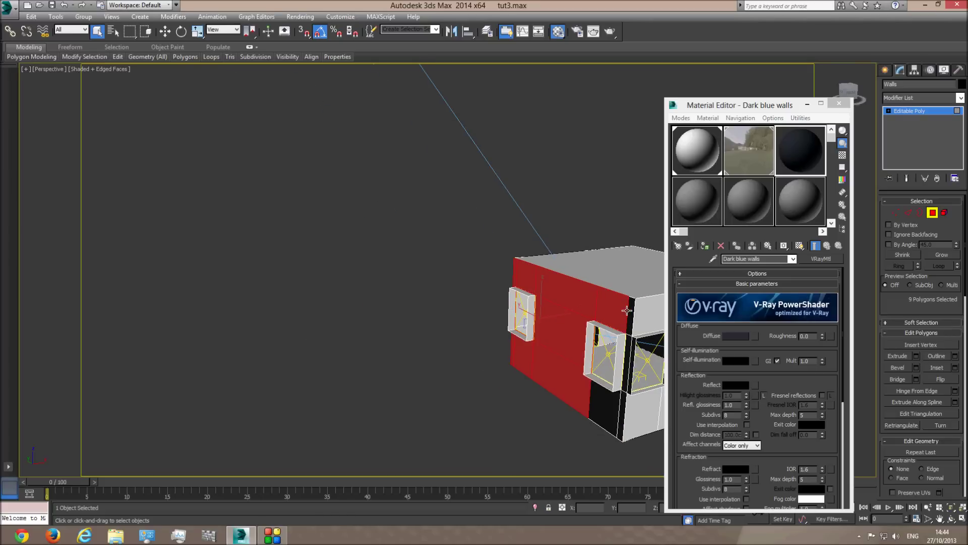
{"action": "left_click", "coordinate": [621, 395], "text": "ctrl"}
{"action": "left_click", "coordinate": [603, 402], "text": "ctrl"}
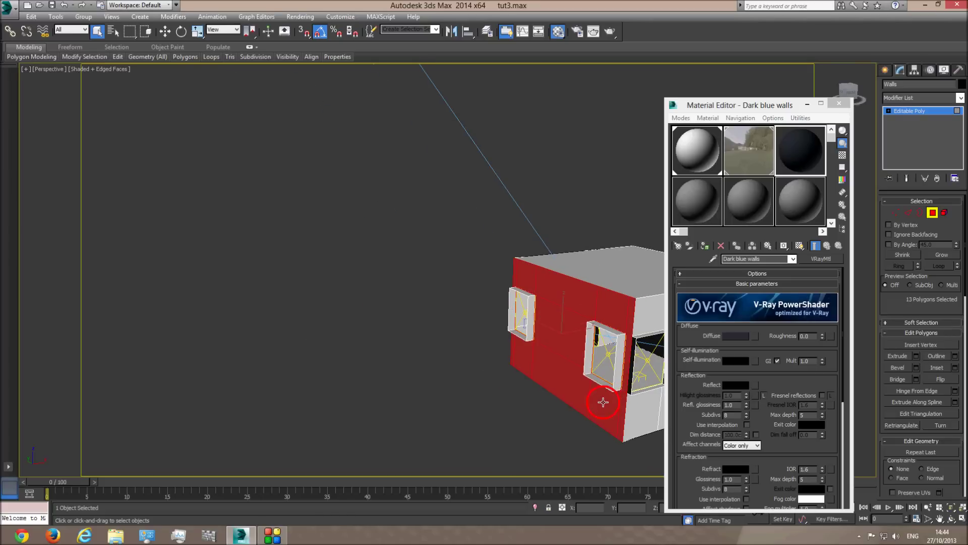
- Add the reveal polygons of both windows on that wall to the selection from the top view
{"action": "key", "text": "t"}
{"action": "scroll", "coordinate": [392, 253], "scroll_direction": "down", "scroll_amount": 5}
{"action": "scroll", "coordinate": [394, 255], "scroll_direction": "up", "scroll_amount": 4}
{"action": "left_click", "coordinate": [438, 406]}
{"action": "left_click_drag", "start_coordinate": [438, 406], "coordinate": [446, 448], "text": "ctrl"}
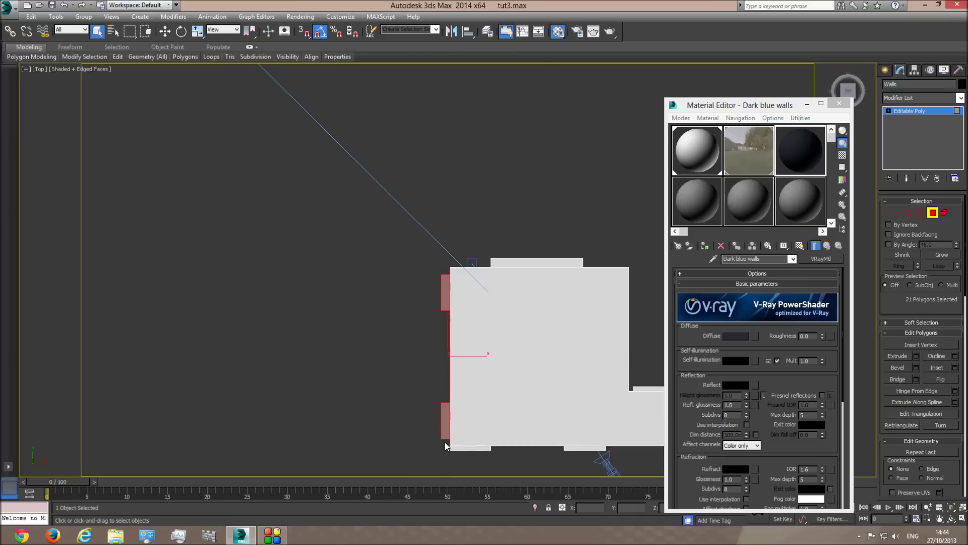
- Check the selected wall and window reveal polygons from outside in perspective and wireframe, and return to the camera view
{"action": "key", "text": "p"}
{"action": "left_click", "coordinate": [951, 518]}
{"action": "mouse_move", "coordinate": [477, 305]}
{"action": "left_mouse_down"}
{"action": "mouse_move", "coordinate": [523, 296]}
{"action": "mouse_move", "coordinate": [584, 231]}
{"action": "mouse_move", "coordinate": [686, 227]}
{"action": "mouse_move", "coordinate": [714, 186]}
{"action": "mouse_move", "coordinate": [629, 206]}
{"action": "mouse_move", "coordinate": [571, 243]}
{"action": "left_mouse_up"}
{"action": "key", "text": "F3"}
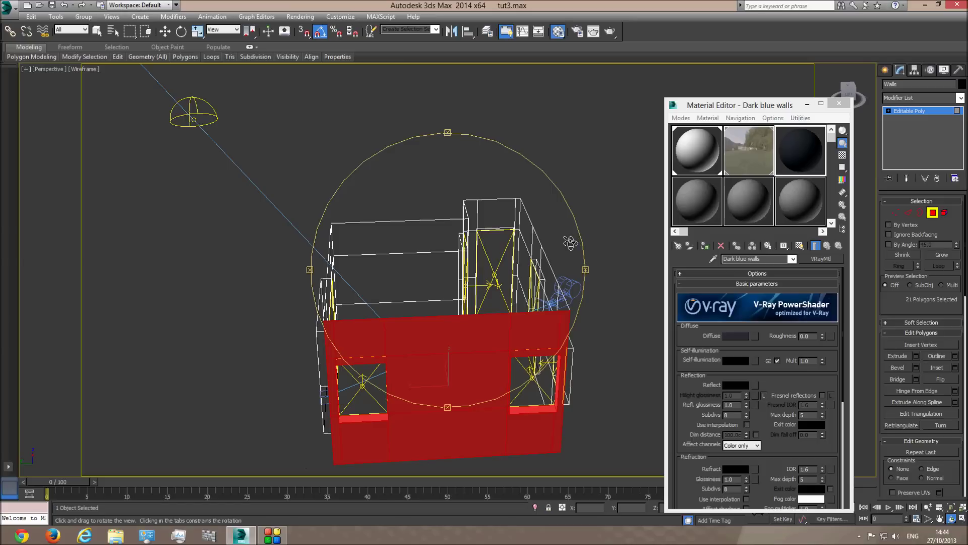
{"action": "left_click_drag", "start_coordinate": [441, 300], "coordinate": [433, 292]}
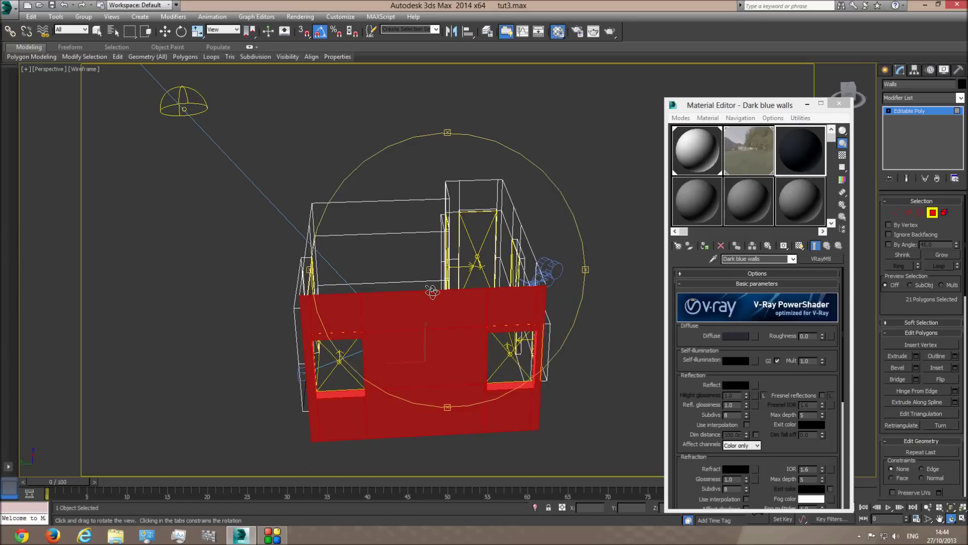
{"action": "left_click", "coordinate": [91, 70]}
{"action": "left_click", "coordinate": [95, 83]}
{"action": "key", "text": "c"}
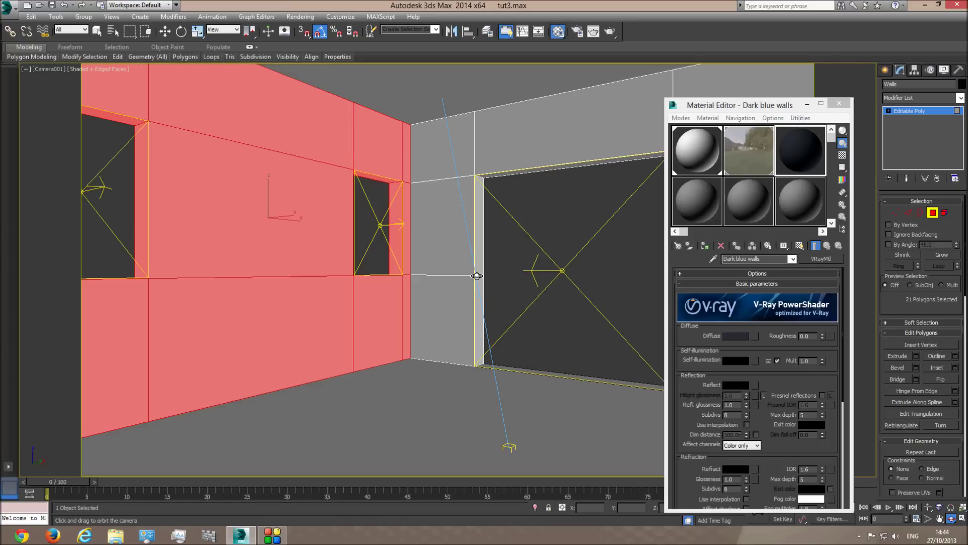
{"action": "right_click", "coordinate": [522, 230]}
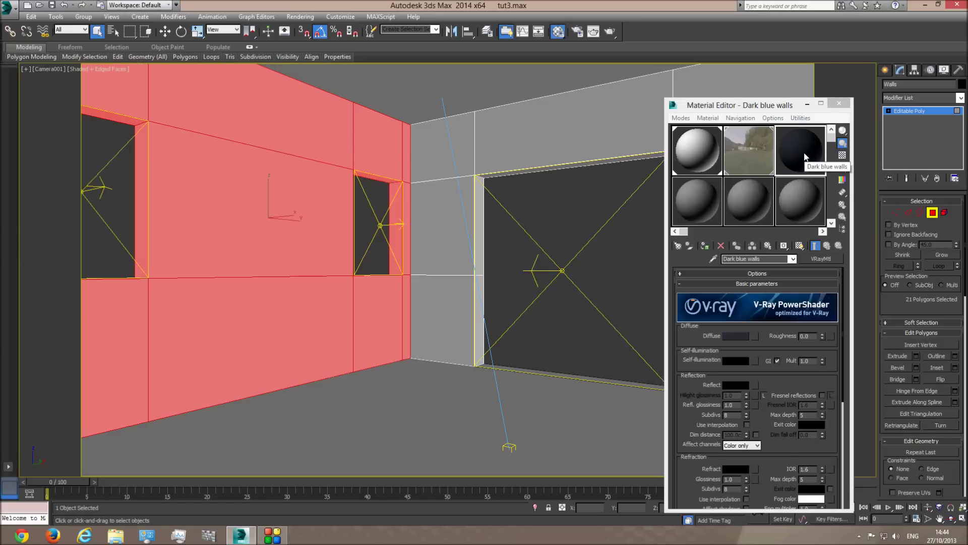
- Assign the Dark blue walls material to the selected window wall polygons, exit polygon editing and reselect the Walls object
{"action": "left_click", "coordinate": [705, 246]}
{"action": "left_click", "coordinate": [930, 111]}
{"action": "left_click", "coordinate": [566, 206]}
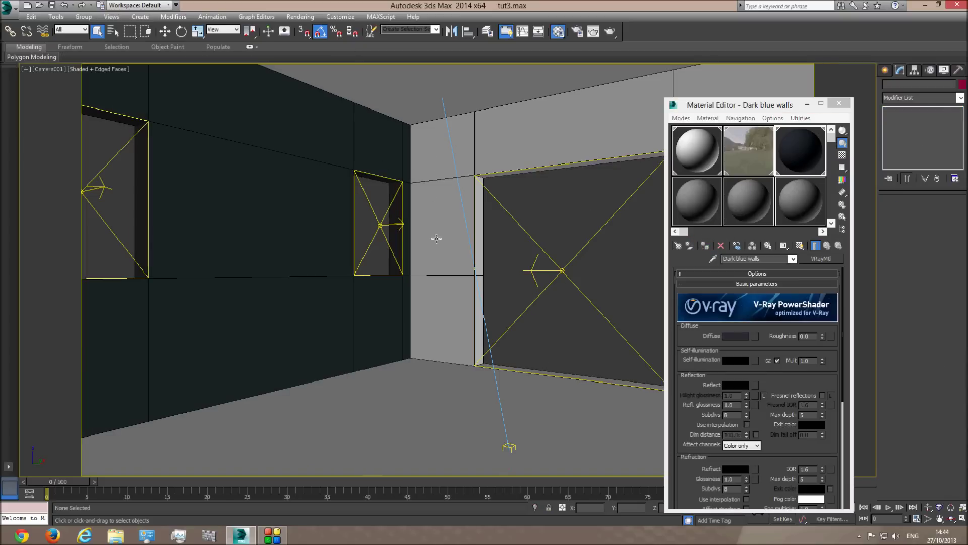
{"action": "left_click", "coordinate": [432, 78]}
{"action": "left_click", "coordinate": [318, 145]}
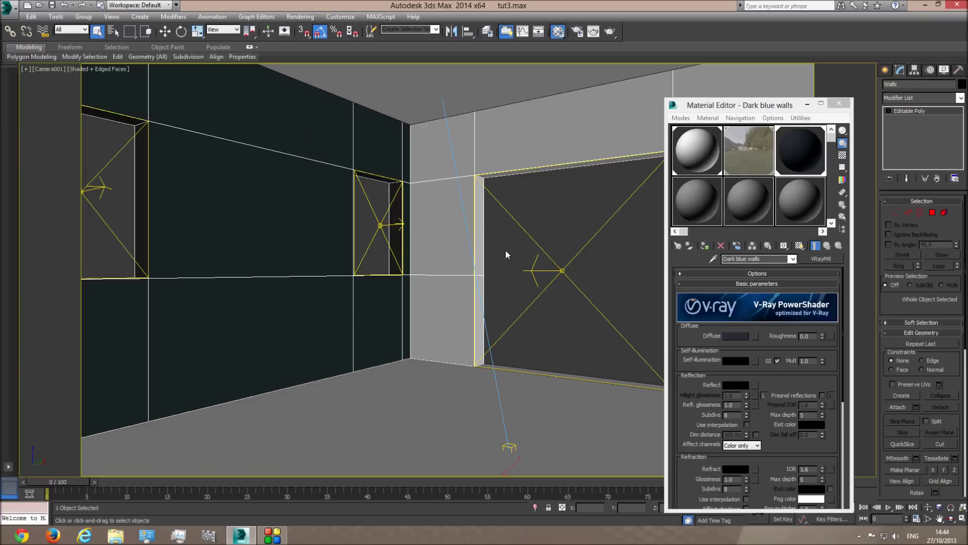
- Select the floor and set up an unused material slot as a VRayMtl named "wood floor"
{"action": "left_click", "coordinate": [463, 406]}
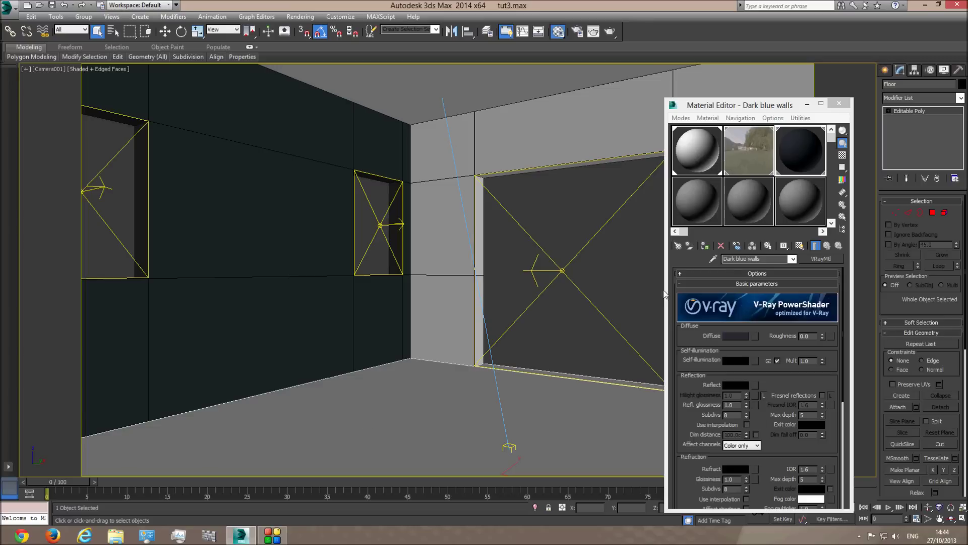
{"action": "left_click", "coordinate": [704, 201]}
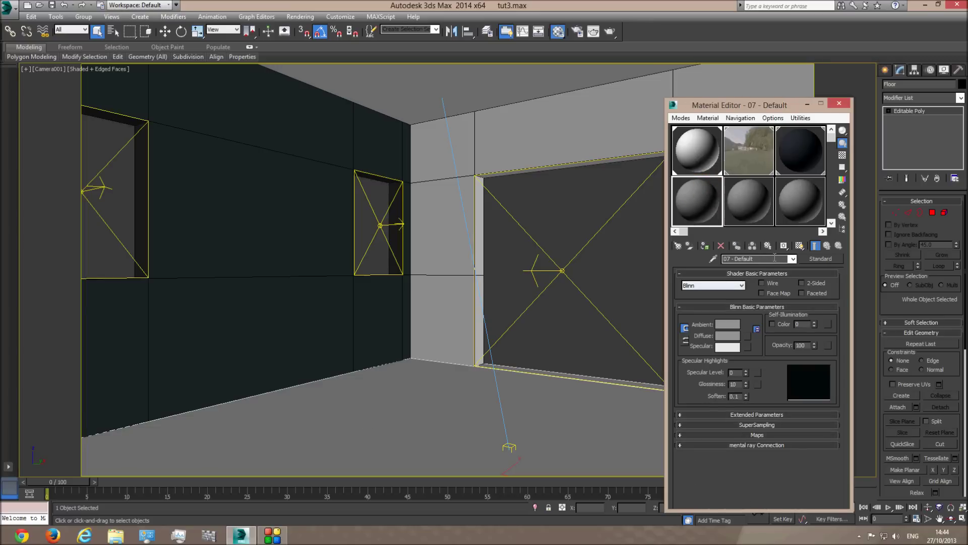
{"action": "left_click_drag", "start_coordinate": [754, 259], "coordinate": [655, 260]}
{"action": "type", "text": "wood floor"}
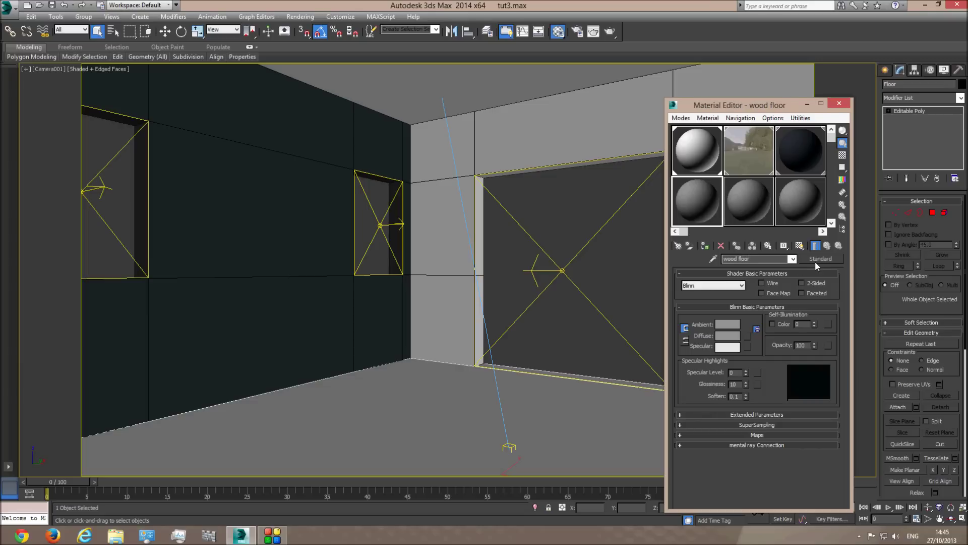
{"action": "left_click", "coordinate": [816, 259]}
{"action": "left_click", "coordinate": [473, 319]}
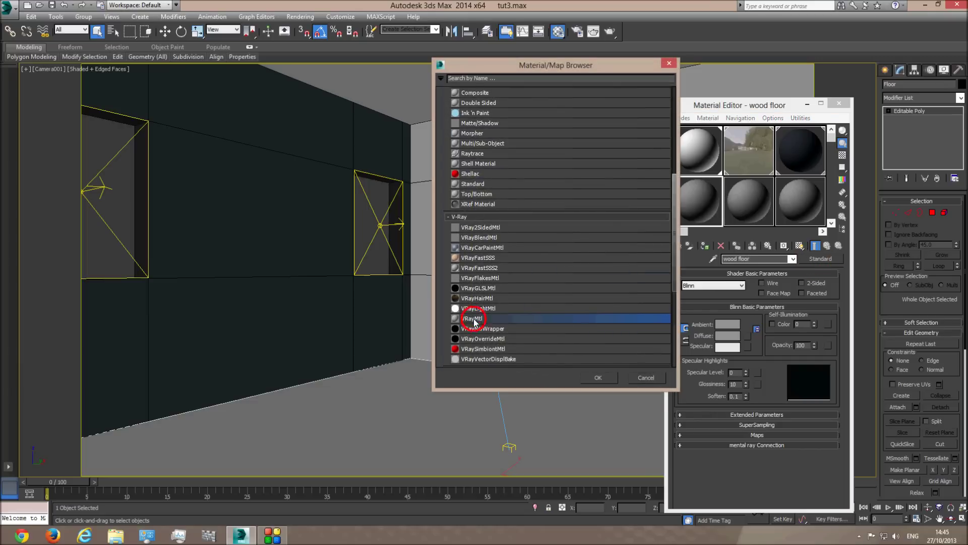
{"action": "double_click", "coordinate": [474, 319]}
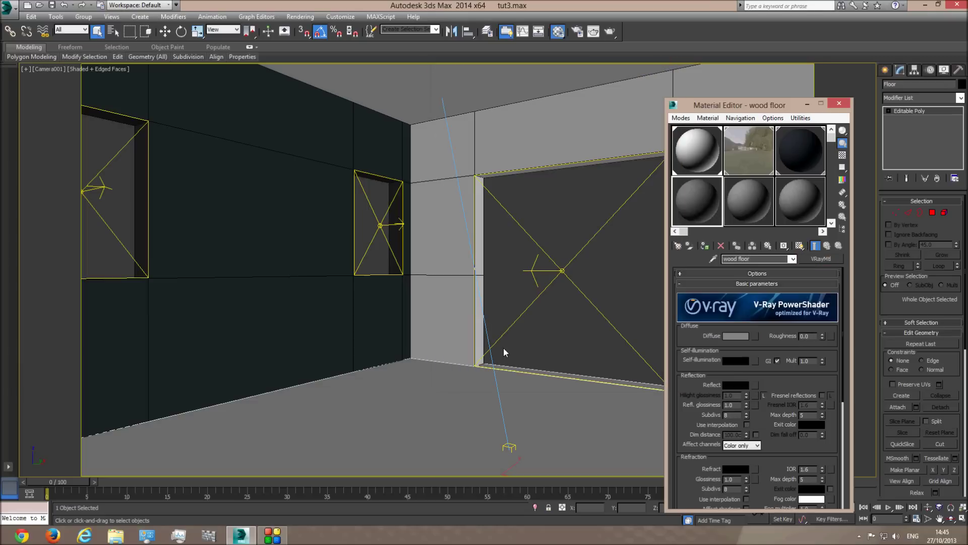
- Load wenge_20120518_1223946663.jpg as the wood floor material's diffuse bitmap after previewing the image at full size
{"action": "left_click", "coordinate": [755, 336]}
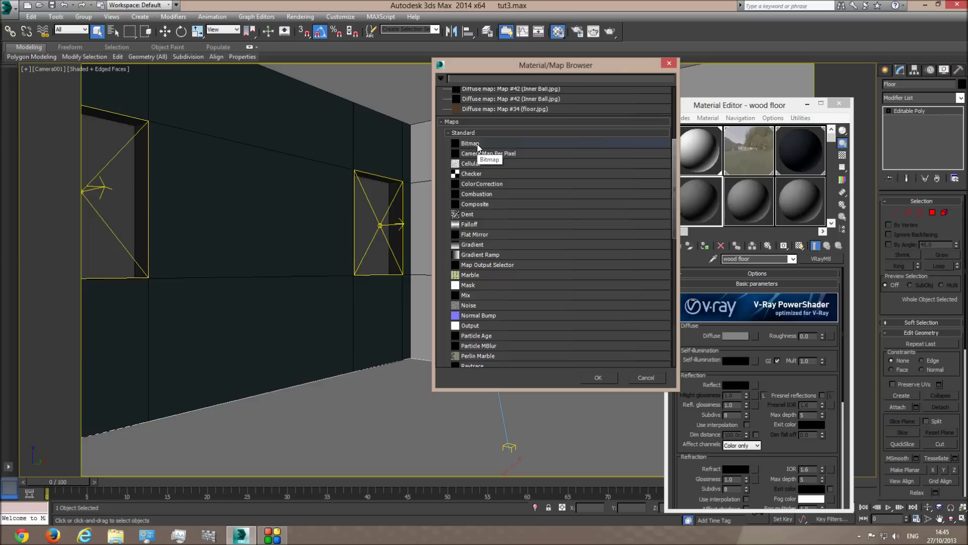
{"action": "double_click", "coordinate": [478, 145]}
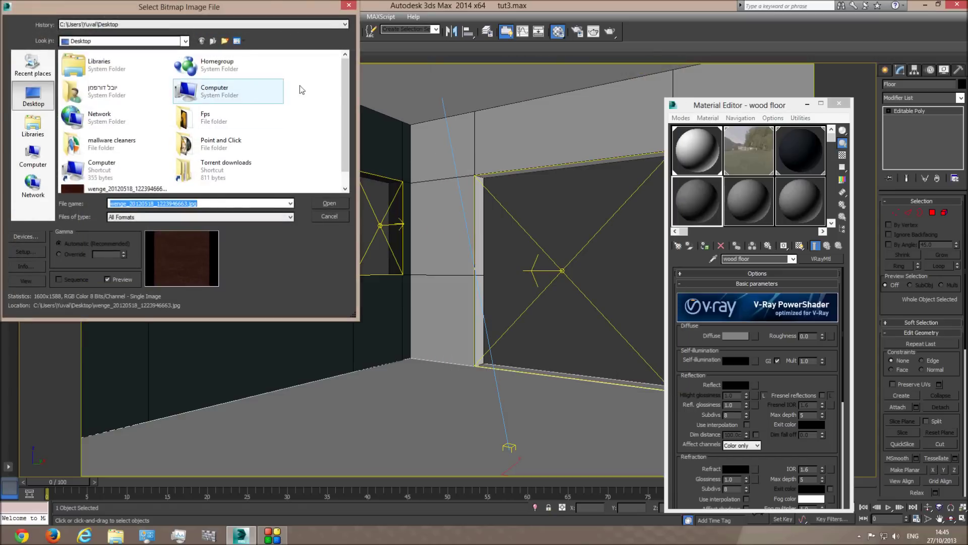
{"action": "left_click_drag", "start_coordinate": [348, 88], "coordinate": [346, 101]}
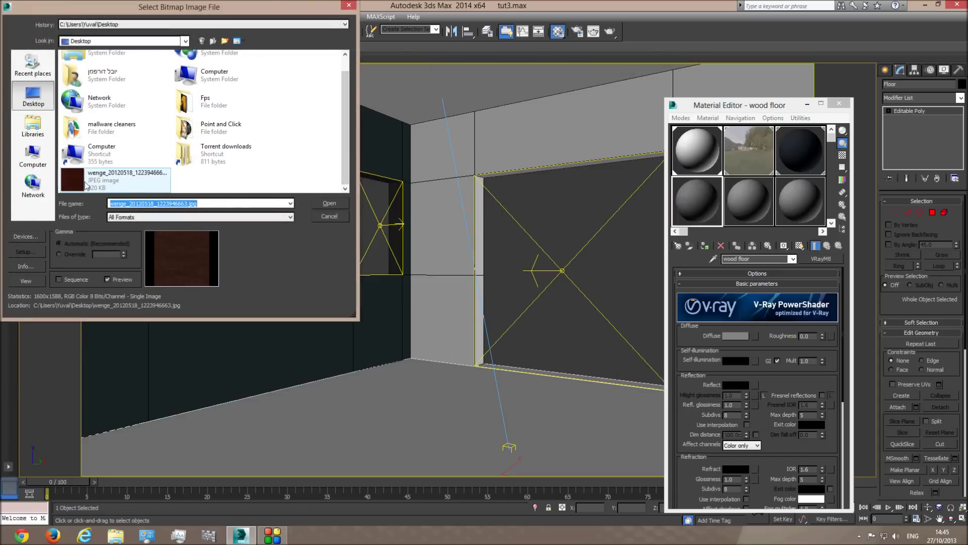
{"action": "right_click", "coordinate": [83, 178]}
{"action": "left_click", "coordinate": [104, 196]}
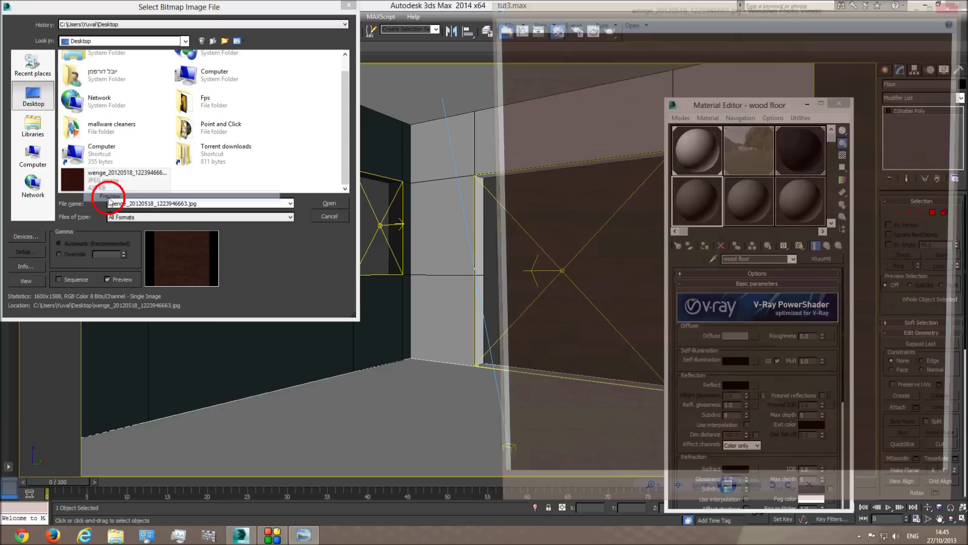
{"action": "left_click_drag", "start_coordinate": [689, 7], "coordinate": [484, 49]}
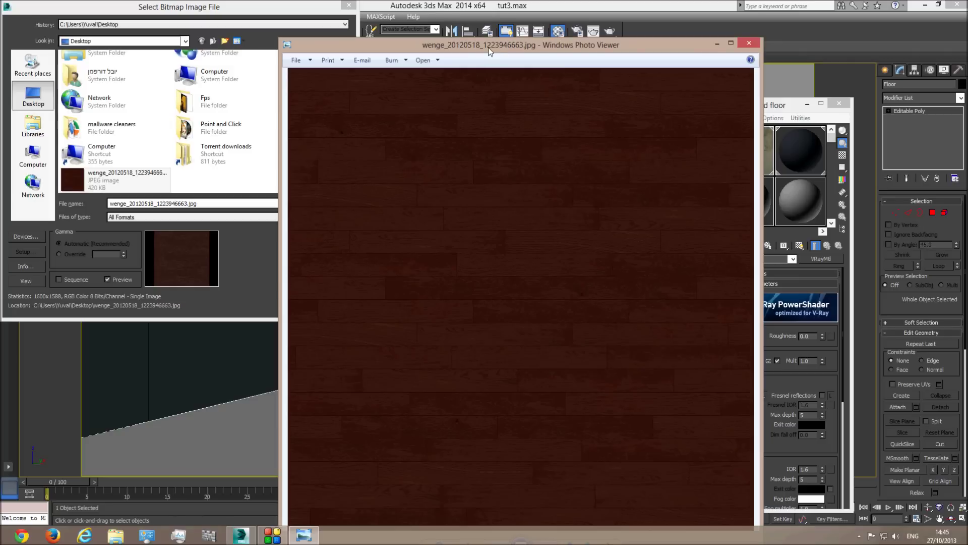
{"action": "left_click", "coordinate": [750, 43]}
{"action": "double_click", "coordinate": [123, 176]}
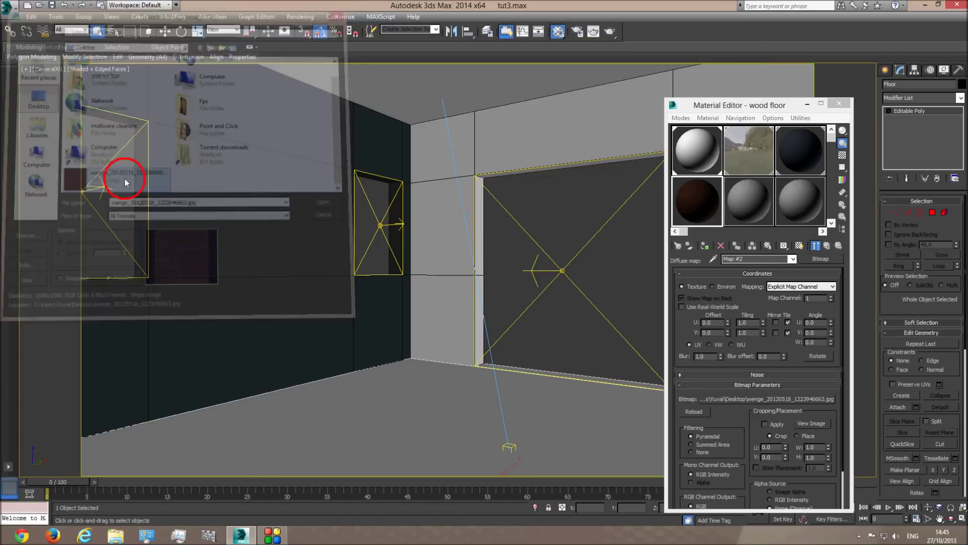
- Inspect the wood floor sample in an enlarged preview, switch its sample shape to a box, and close the preview
{"action": "double_click", "coordinate": [698, 198]}
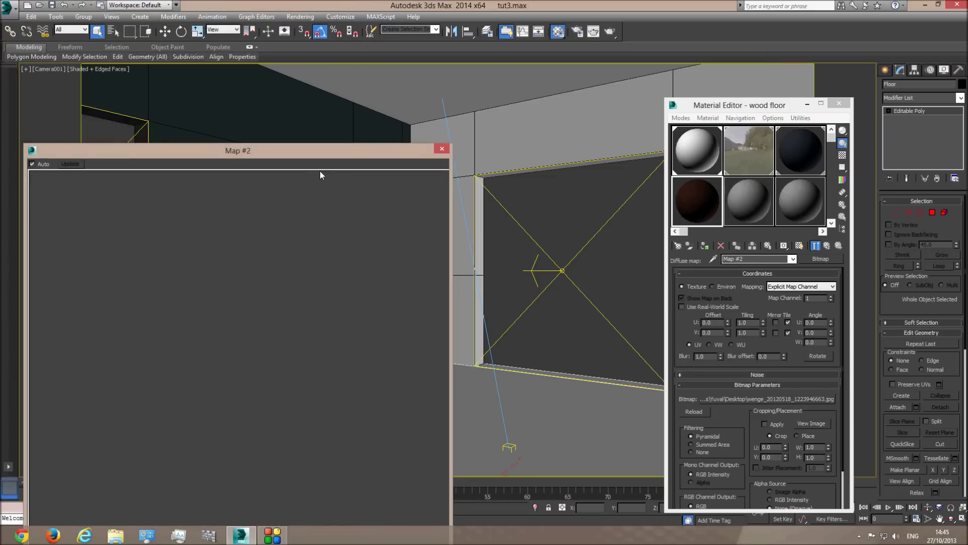
{"action": "left_click_drag", "start_coordinate": [334, 150], "coordinate": [356, 69]}
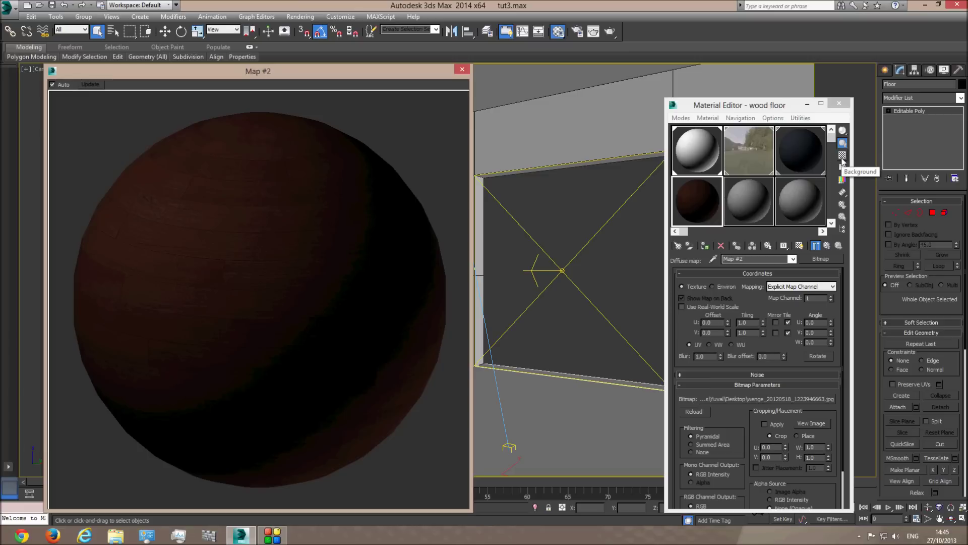
{"action": "left_click_drag", "start_coordinate": [842, 130], "coordinate": [868, 132]}
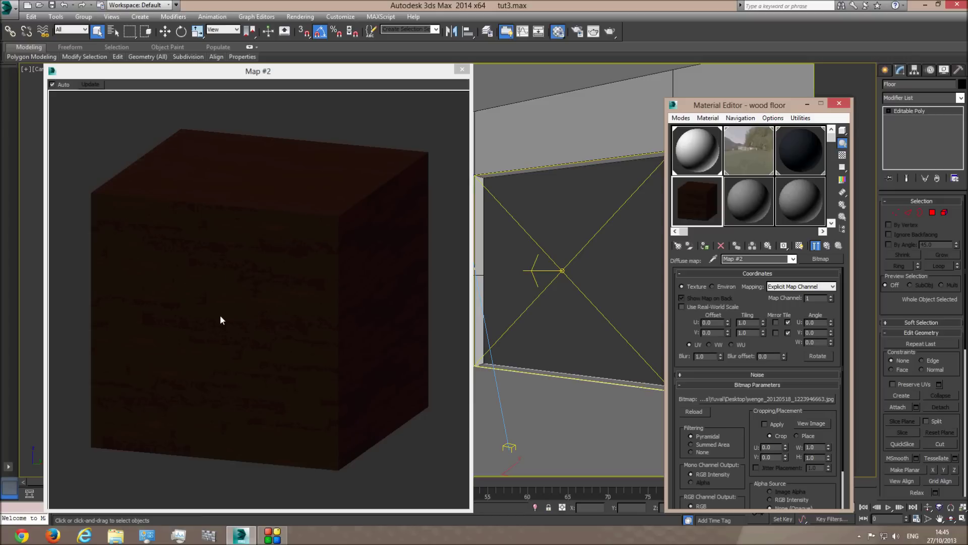
{"action": "left_click", "coordinate": [462, 69]}
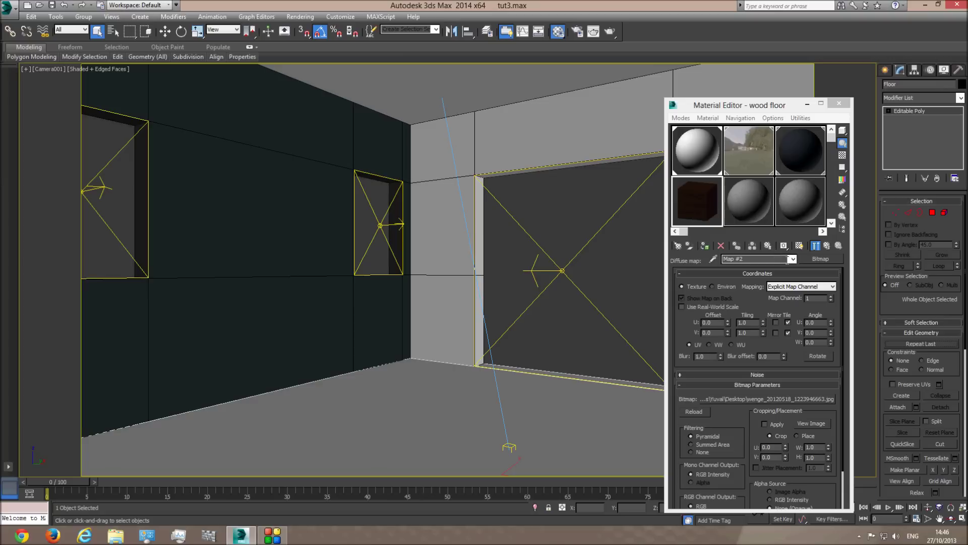
- Return to the parent wood floor material and assign it to the selected floor
{"action": "left_click", "coordinate": [793, 259]}
{"action": "left_click", "coordinate": [757, 269]}
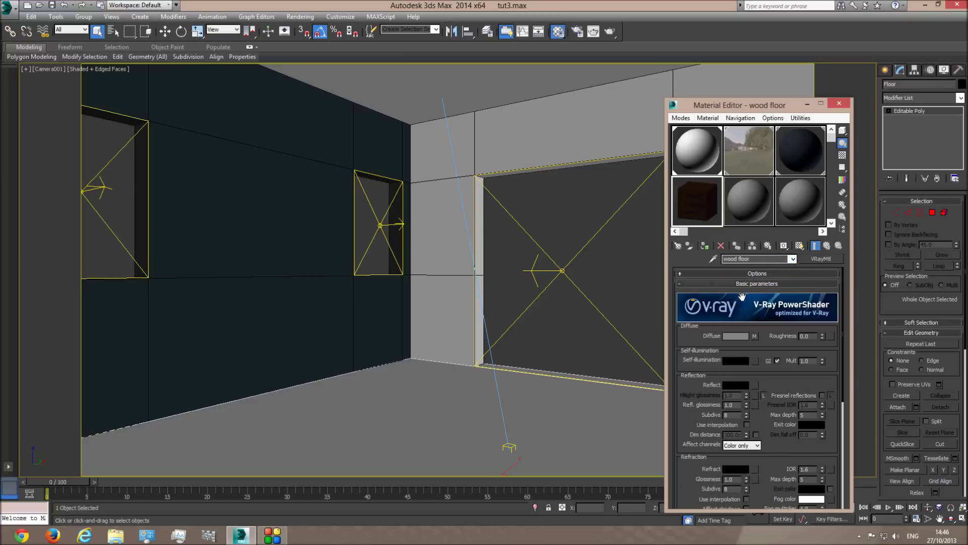
{"action": "left_click", "coordinate": [705, 246]}
- Show the wood floor's diffuse bitmap in the viewport, with the floor seen in a perspective view from outside
{"action": "key", "text": "p"}
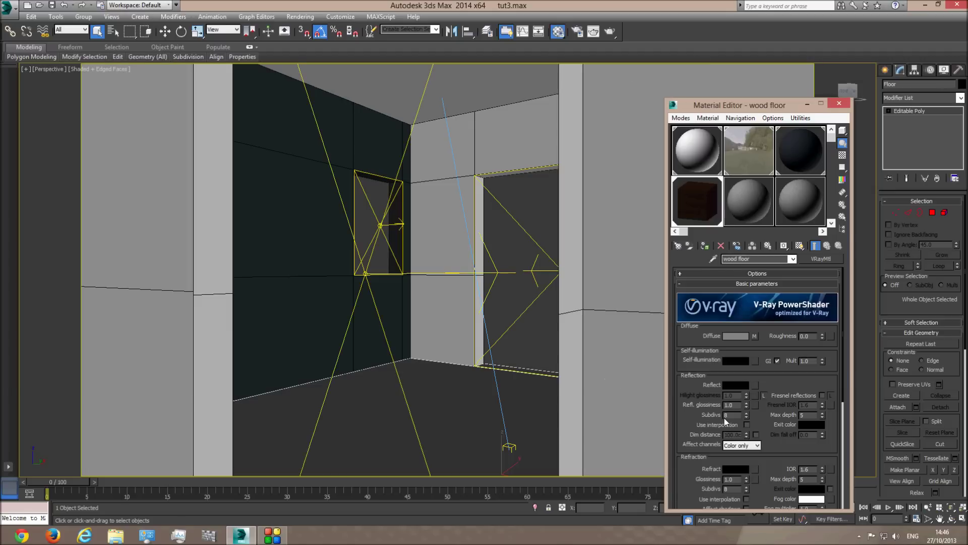
{"action": "left_click", "coordinate": [951, 518]}
{"action": "left_click_drag", "start_coordinate": [505, 303], "coordinate": [473, 272]}
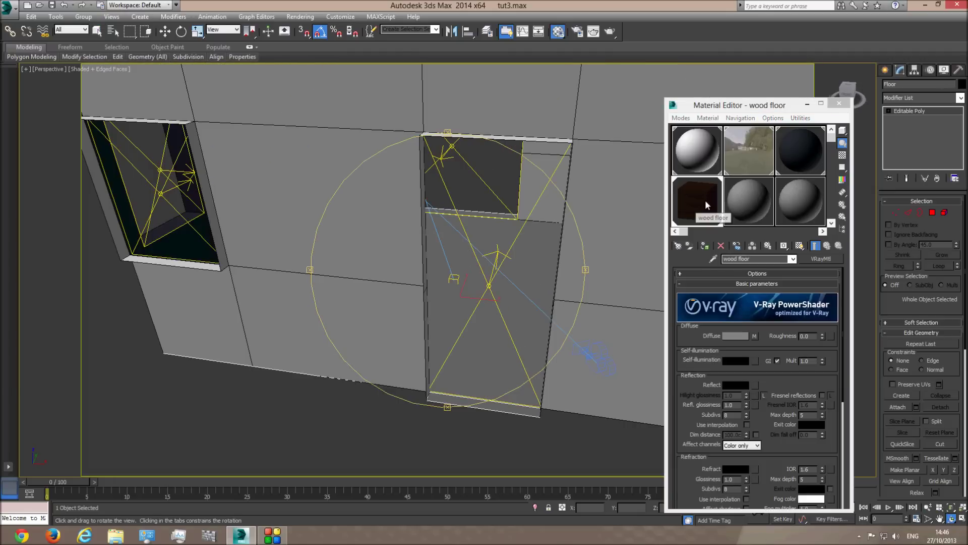
{"action": "left_click", "coordinate": [755, 337]}
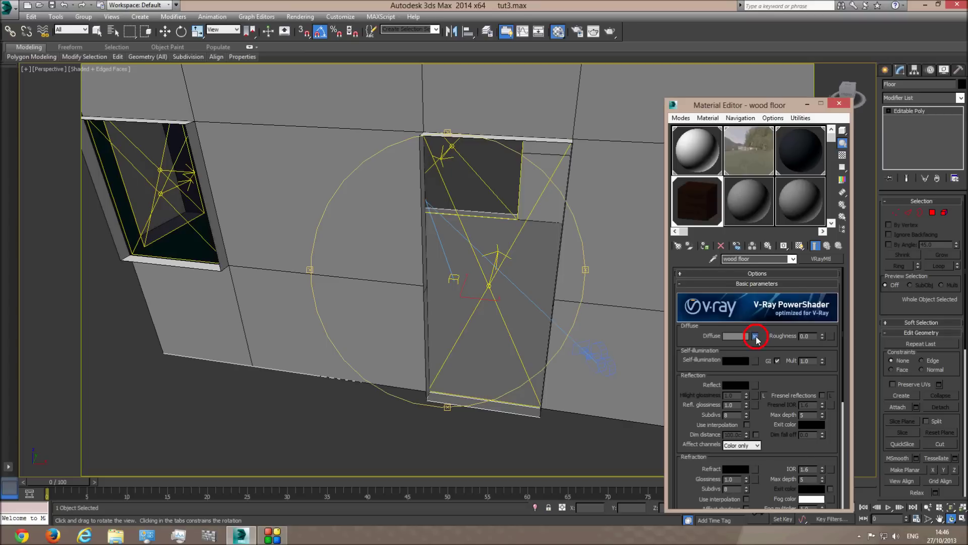
{"action": "left_click", "coordinate": [800, 245]}
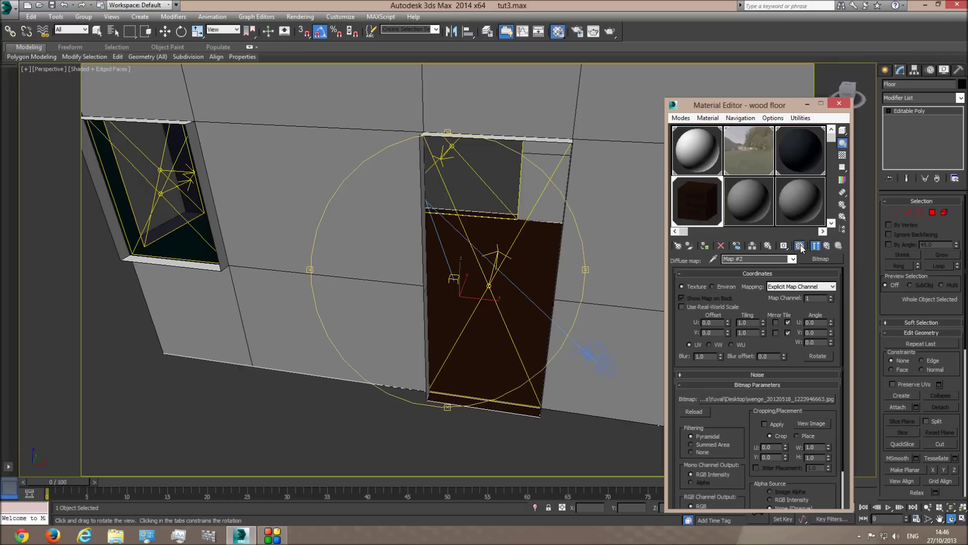
{"action": "left_click", "coordinate": [791, 258]}
{"action": "left_click", "coordinate": [777, 267]}
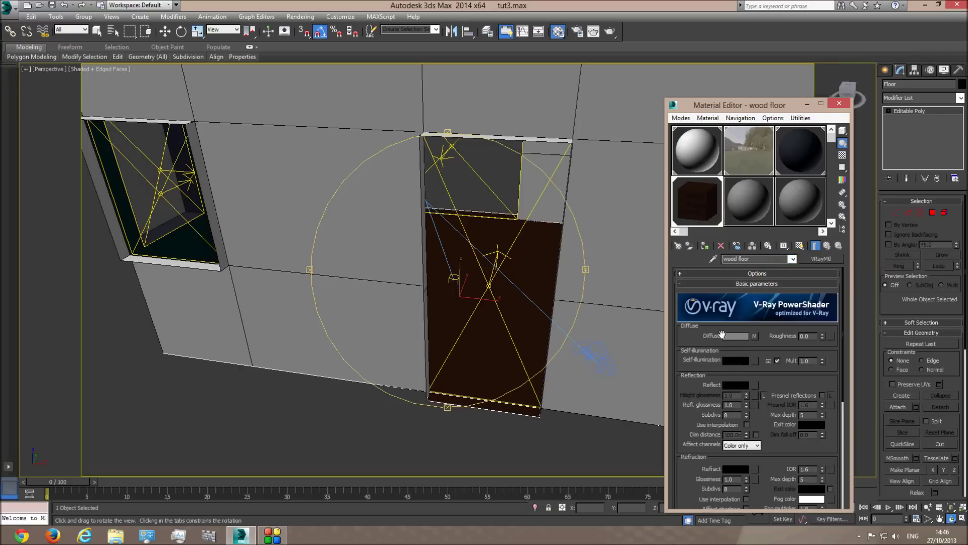
{"action": "left_click", "coordinate": [756, 337]}
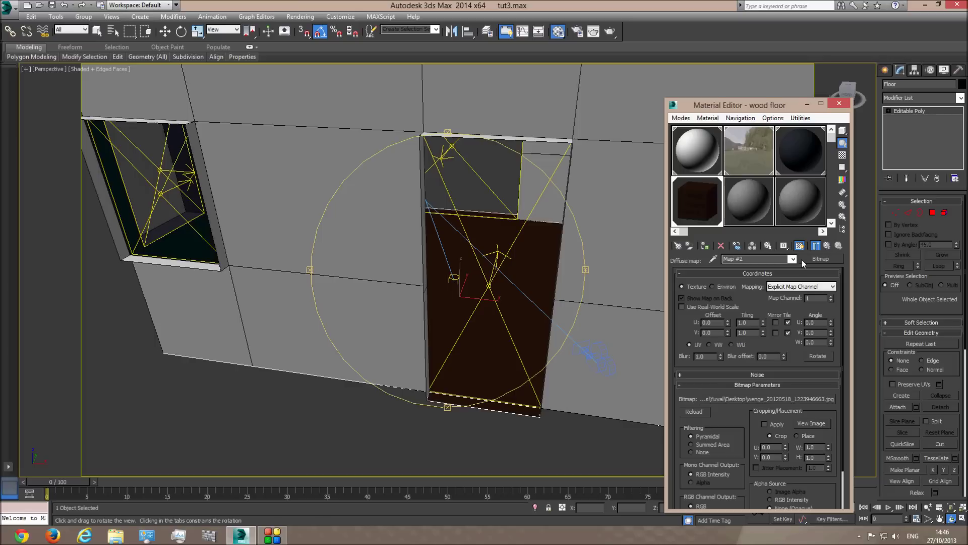
- Isolate the floor object and view it closer from above in perspective
{"action": "right_click", "coordinate": [503, 286]}
{"action": "left_click", "coordinate": [526, 199]}
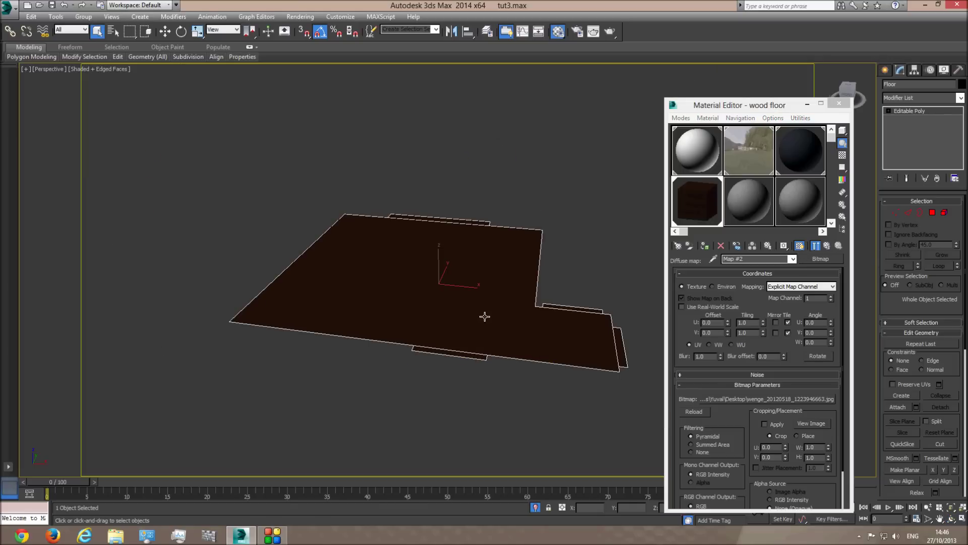
{"action": "scroll", "coordinate": [483, 339], "scroll_direction": "up", "scroll_amount": 3}
{"action": "left_click", "coordinate": [951, 518]}
{"action": "left_click_drag", "start_coordinate": [523, 287], "coordinate": [478, 295]}
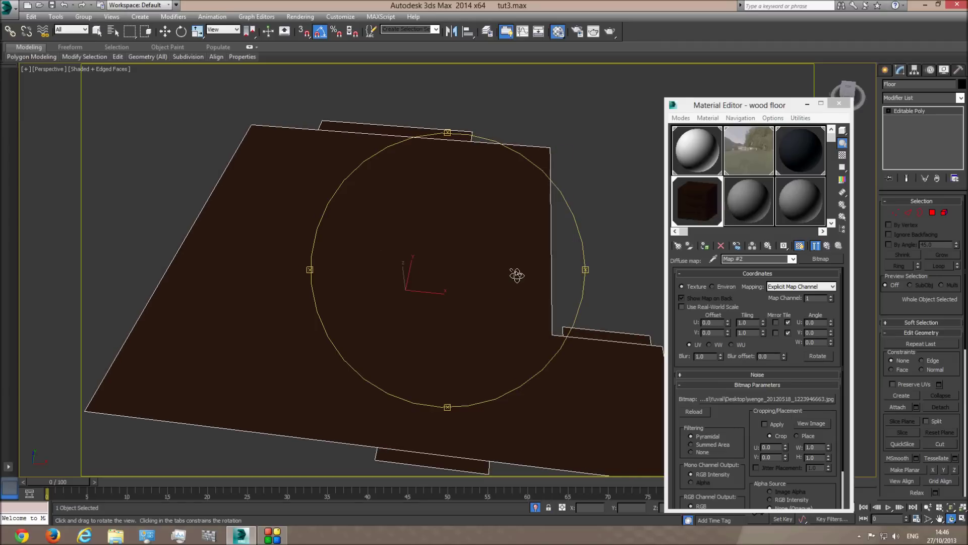
{"action": "right_click", "coordinate": [544, 268]}
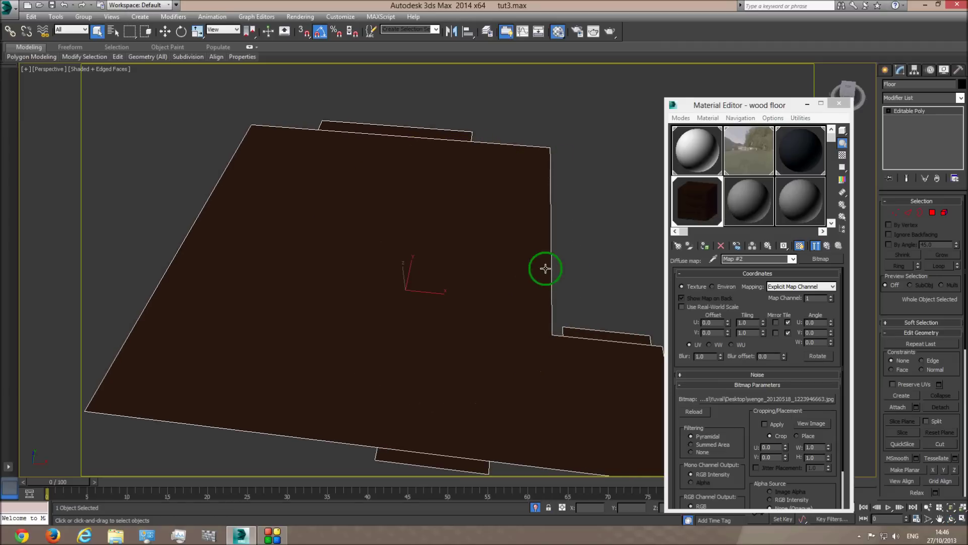
- Add a UVW Map modifier to the floor
{"action": "left_click", "coordinate": [960, 98]}
{"action": "left_click_drag", "start_coordinate": [961, 133], "coordinate": [960, 370]}
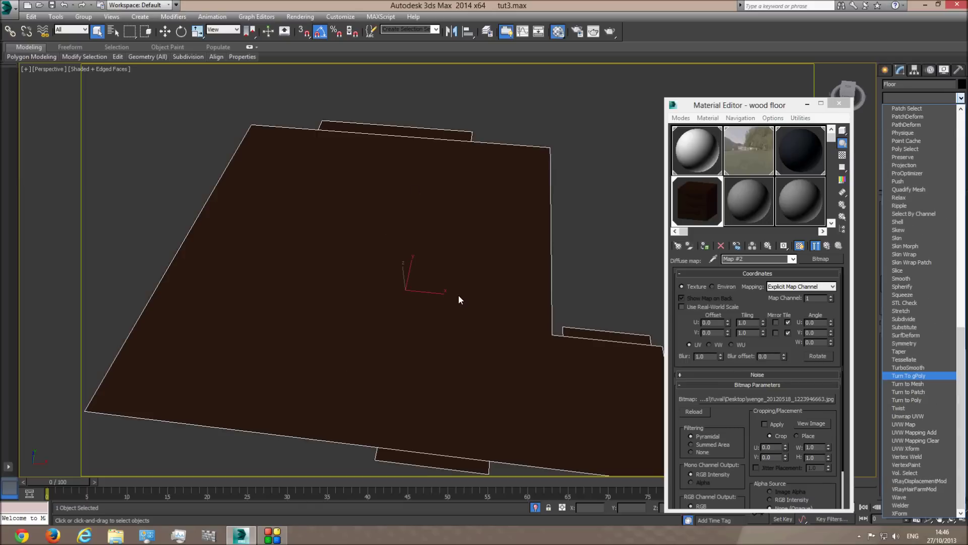
{"action": "left_click", "coordinate": [961, 99]}
{"action": "left_click", "coordinate": [960, 98]}
{"action": "left_click_drag", "start_coordinate": [960, 142], "coordinate": [959, 356]}
{"action": "left_click", "coordinate": [910, 426]}
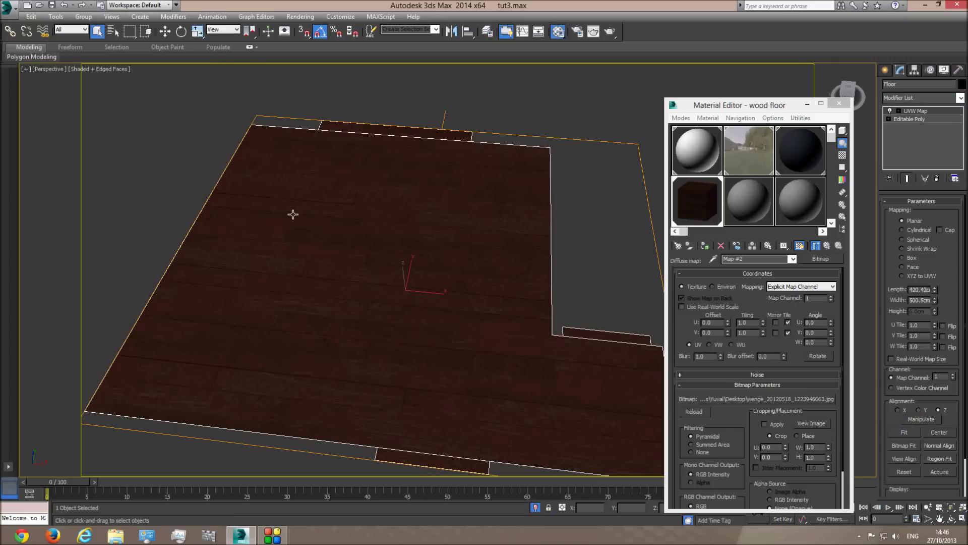
- In the top view, set the floor's UVW Map length and width both to 250 cm
{"action": "scroll", "coordinate": [392, 294], "scroll_direction": "up", "scroll_amount": 5}
{"action": "scroll", "coordinate": [387, 277], "scroll_direction": "down", "scroll_amount": 4}
{"action": "middle_click_drag", "start_coordinate": [443, 279], "coordinate": [391, 273], "text": "alt"}
{"action": "key", "text": "t"}
{"action": "scroll", "coordinate": [453, 305], "scroll_direction": "up", "scroll_amount": 3}
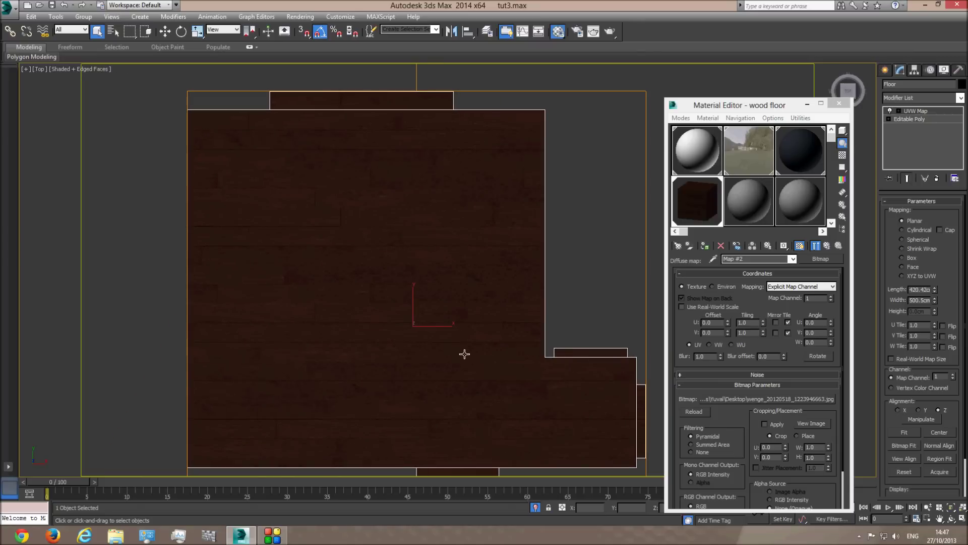
{"action": "scroll", "coordinate": [406, 253], "scroll_direction": "up", "scroll_amount": 3}
{"action": "middle_click_drag", "start_coordinate": [406, 252], "coordinate": [491, 270]}
{"action": "scroll", "coordinate": [522, 230], "scroll_direction": "down", "scroll_amount": 4}
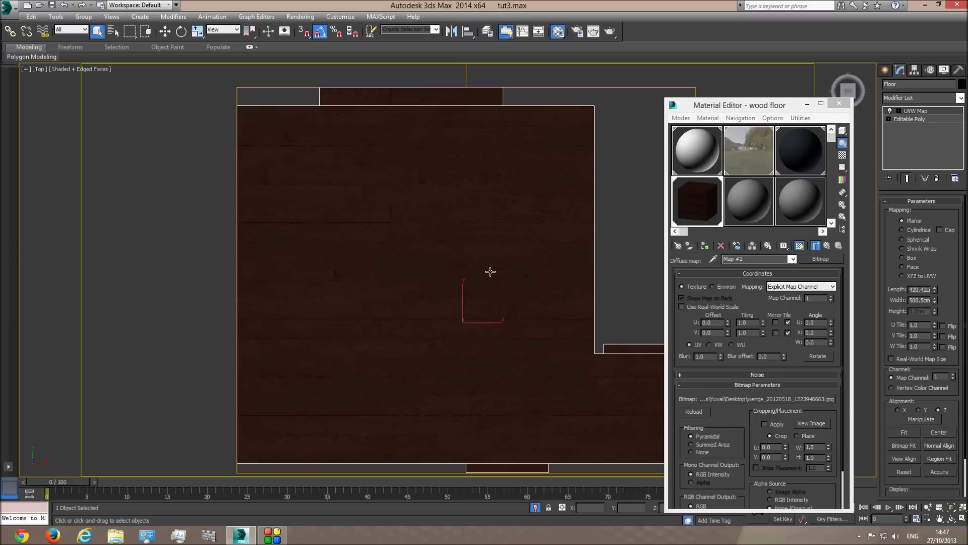
{"action": "double_click", "coordinate": [926, 289]}
{"action": "type", "text": "250"}
{"action": "key", "text": "Tab"}
{"action": "type", "text": "250"}
{"action": "key", "text": "Return"}
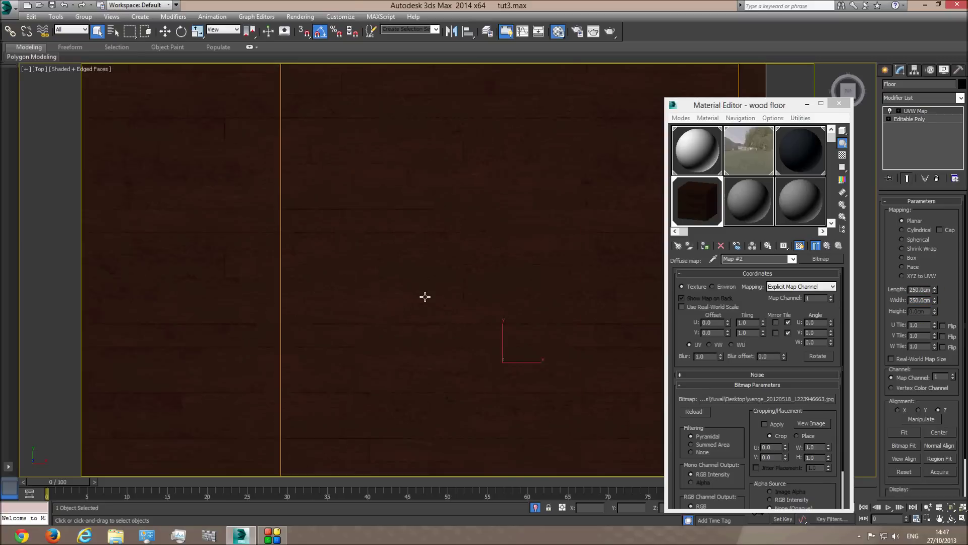
- Check the resized wood plank texture on the floor in the camera view and close up in the top view
{"action": "key", "text": "c"}
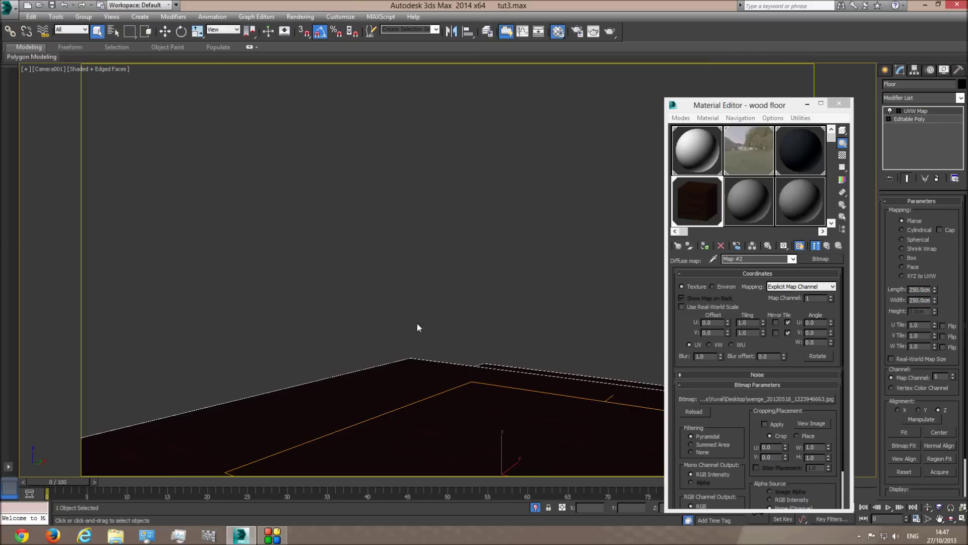
{"action": "key", "text": "t"}
{"action": "scroll", "coordinate": [560, 335], "scroll_direction": "up", "scroll_amount": 5}
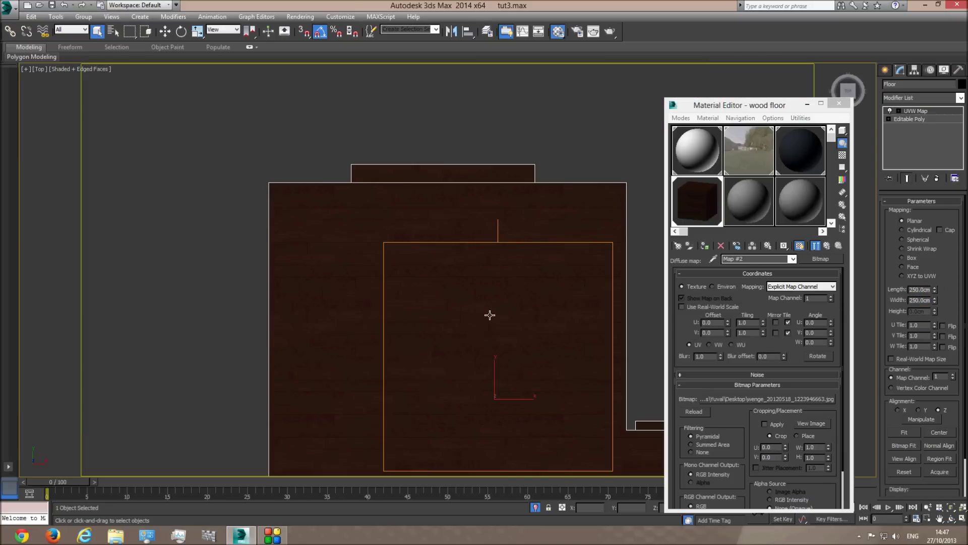
{"action": "scroll", "coordinate": [461, 262], "scroll_direction": "up", "scroll_amount": 3}
{"action": "right_click", "coordinate": [565, 252]}
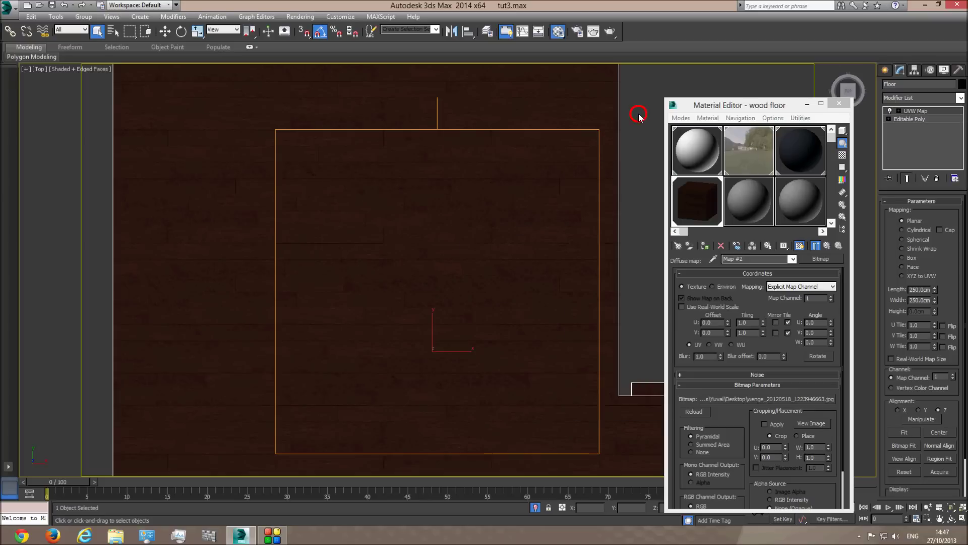
- Return to the camera view, end the floor's isolation, close the Material Editor, and test render the room
{"action": "key", "text": "c"}
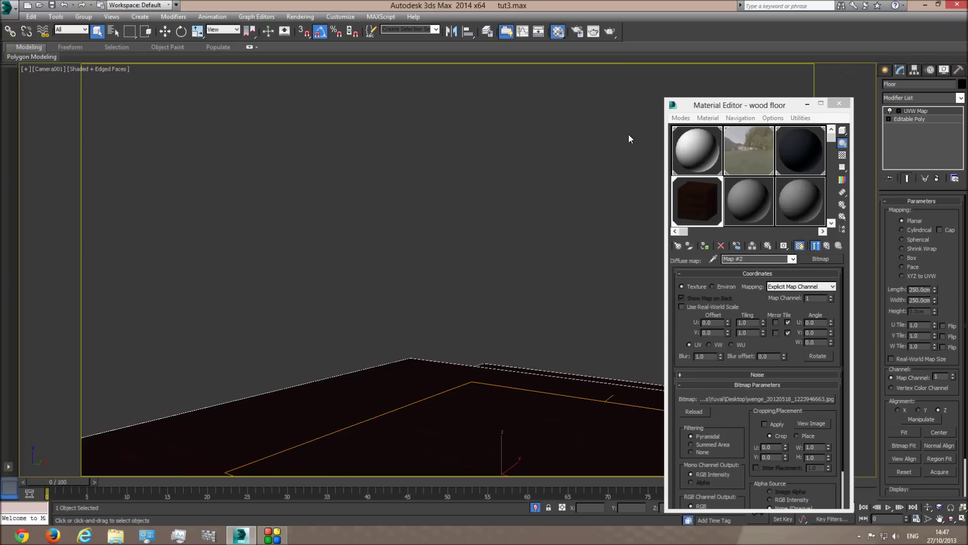
{"action": "left_click", "coordinate": [534, 507]}
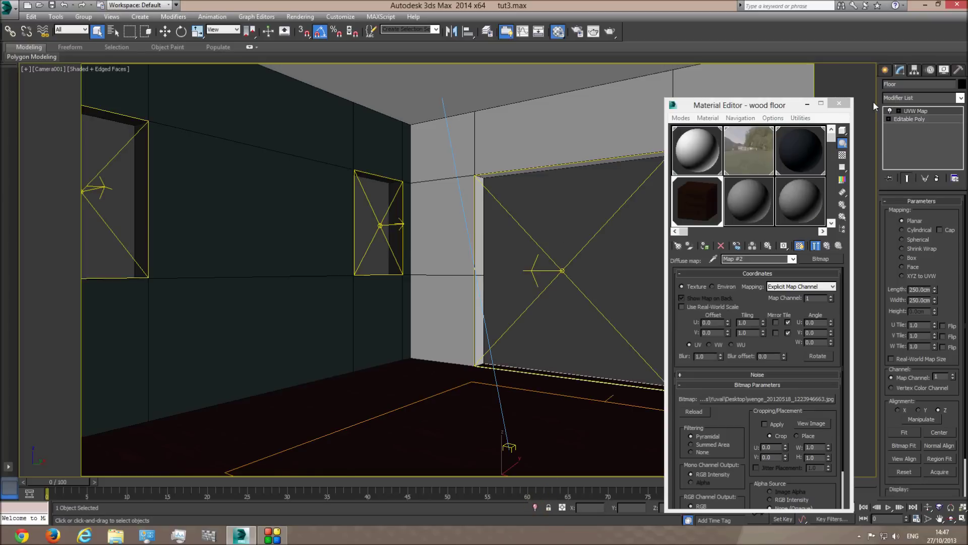
{"action": "left_click", "coordinate": [839, 104]}
{"action": "left_click", "coordinate": [611, 31]}
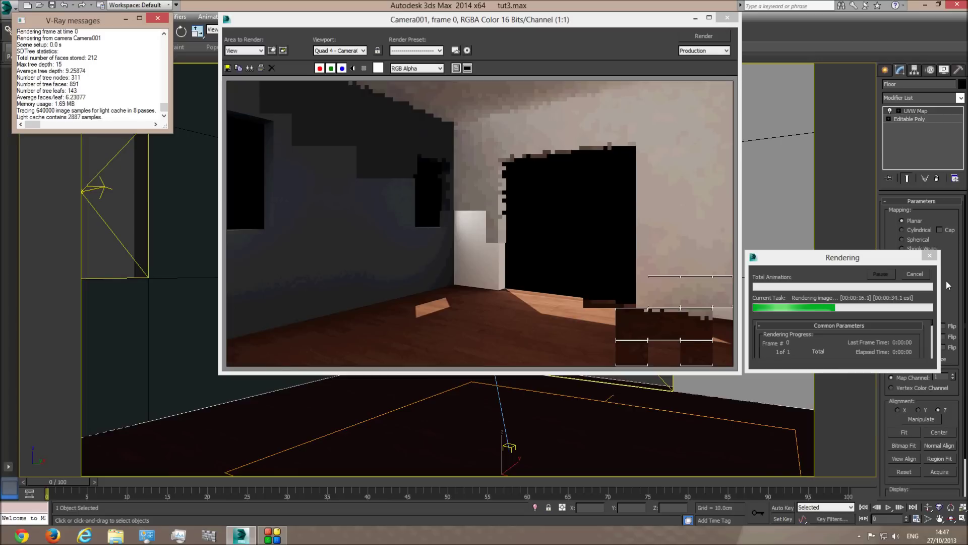
{"action": "left_click", "coordinate": [924, 273]}
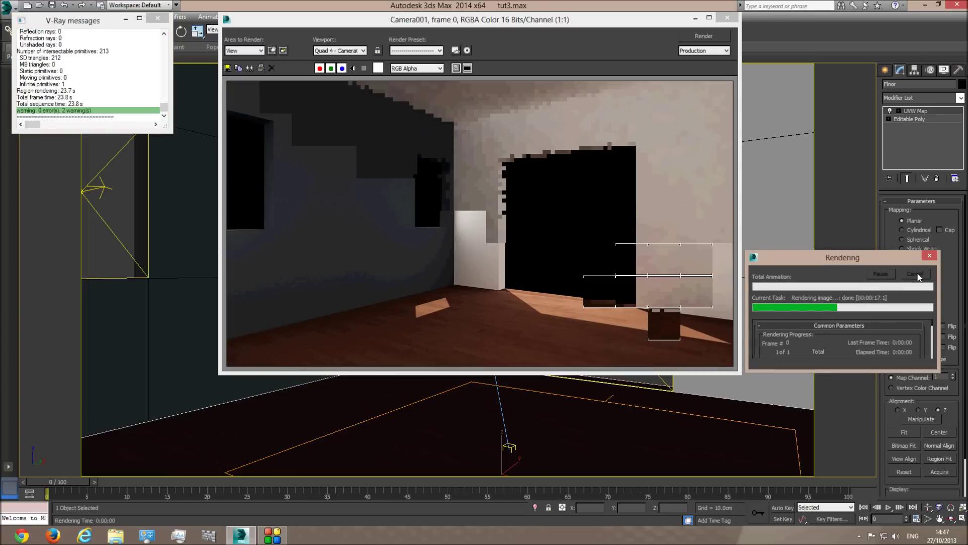
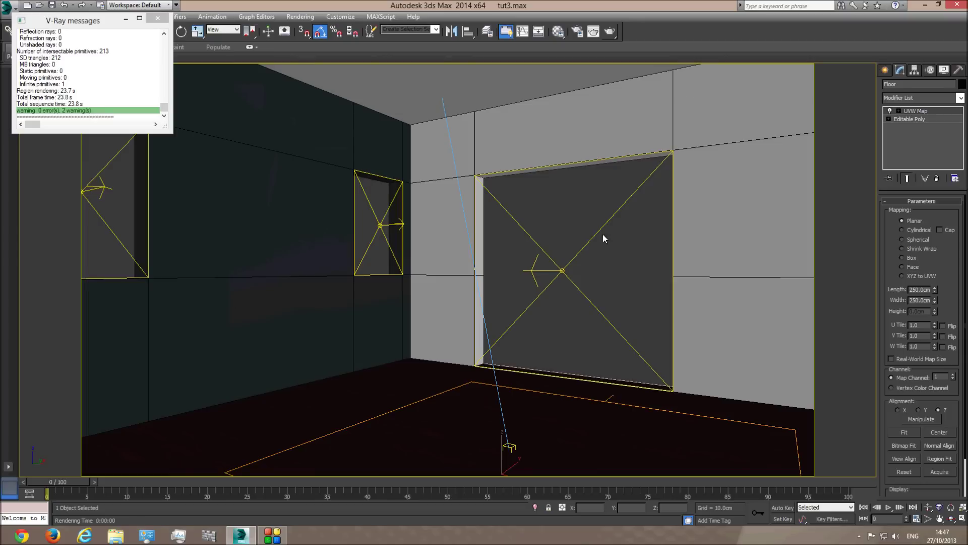
- Set the light multiplier to 7 for the large opening and the small window seen from the camera
{"action": "left_click", "coordinate": [542, 251]}
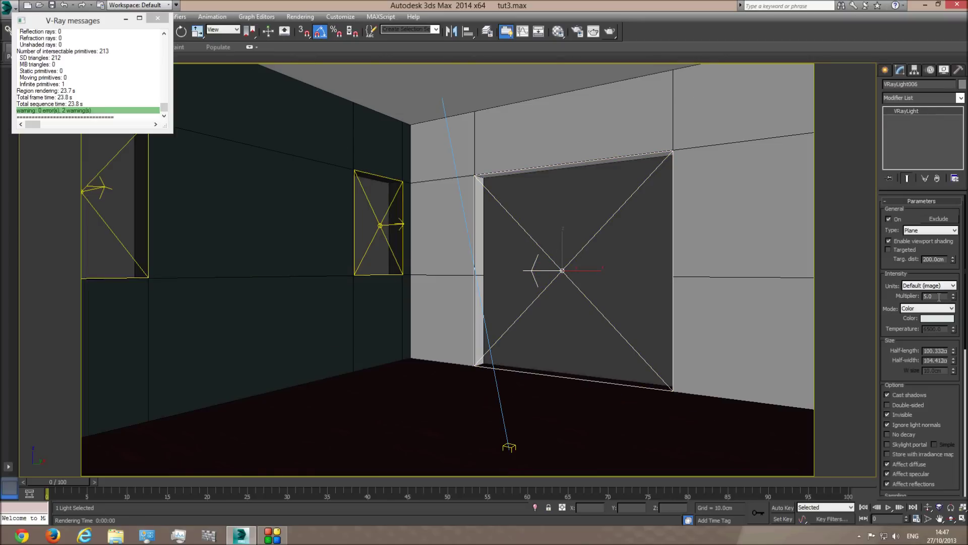
{"action": "double_click", "coordinate": [940, 297]}
{"action": "type", "text": "7"}
{"action": "key", "text": "Return"}
{"action": "left_click", "coordinate": [378, 225]}
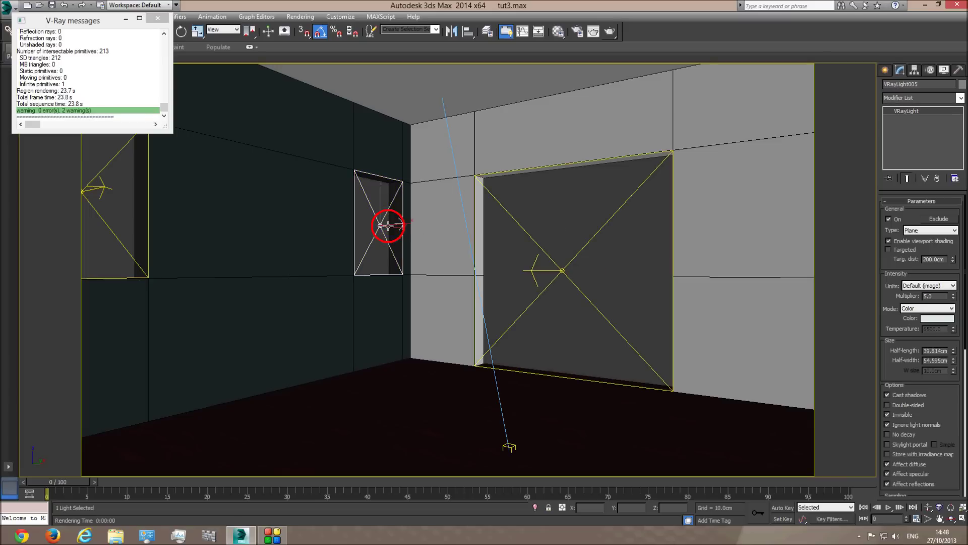
{"action": "type", "text": "7"}
{"action": "key", "text": "Return"}
- Switch to a perspective view showing the whole room and its window lights from outside
{"action": "left_click", "coordinate": [92, 183]}
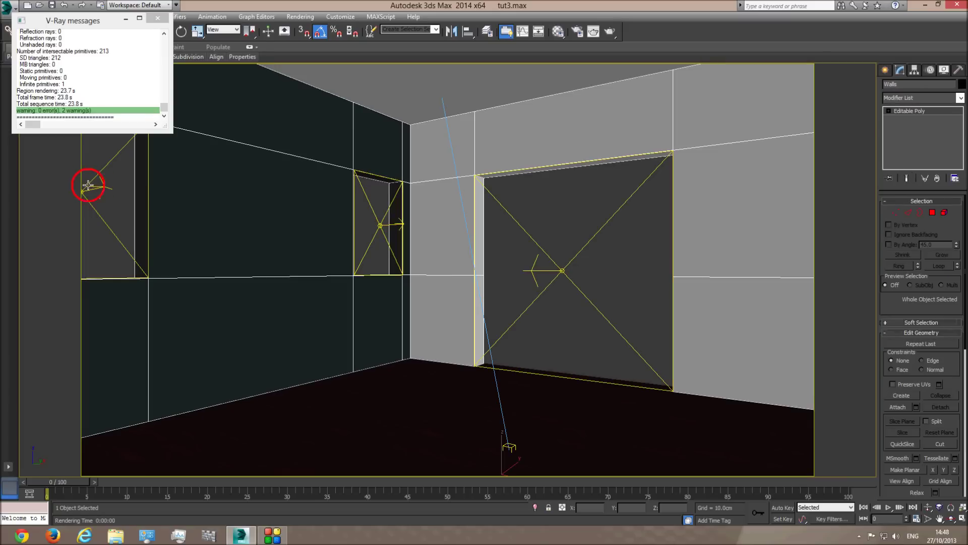
{"action": "key", "text": "p"}
{"action": "key", "text": "z"}
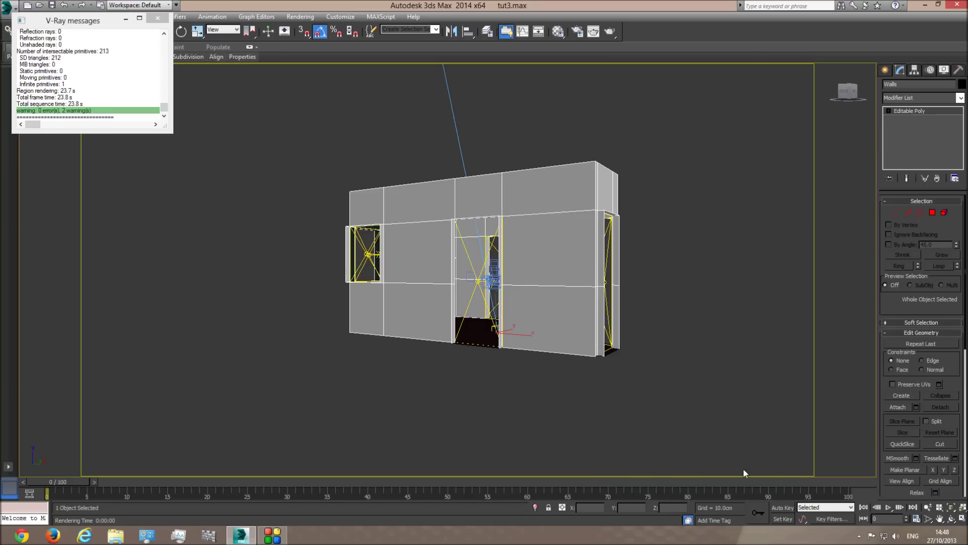
{"action": "left_click", "coordinate": [952, 518]}
{"action": "left_click_drag", "start_coordinate": [419, 302], "coordinate": [493, 310]}
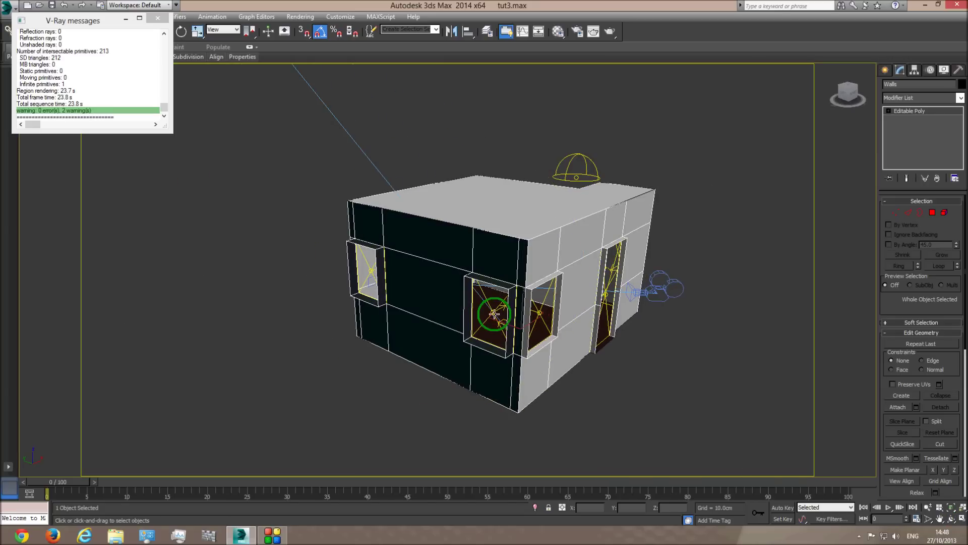
- Close the V-Ray messages, clear the selection, and restrict the selection filter to Lights
{"action": "left_click", "coordinate": [493, 310]}
{"action": "left_click", "coordinate": [157, 19]}
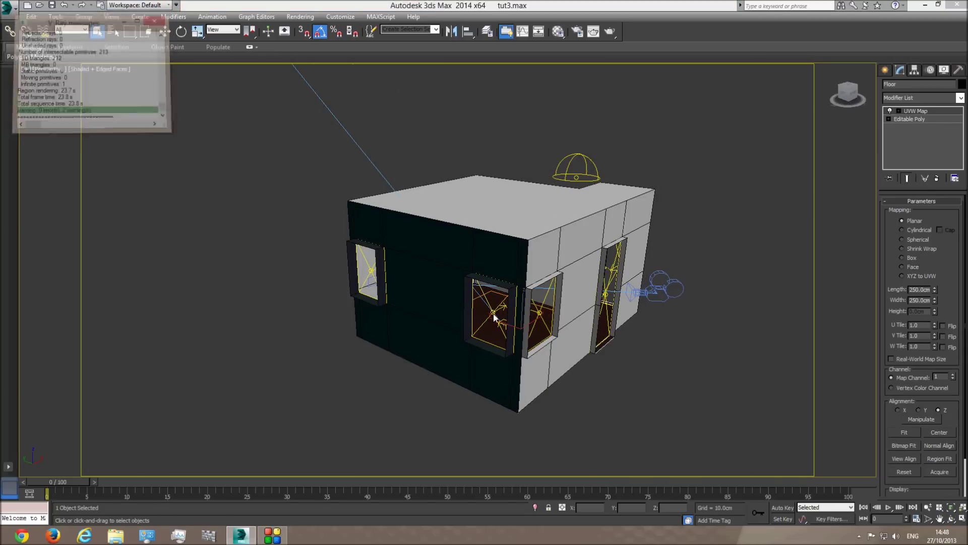
{"action": "left_click", "coordinate": [439, 253]}
{"action": "left_click", "coordinate": [489, 190]}
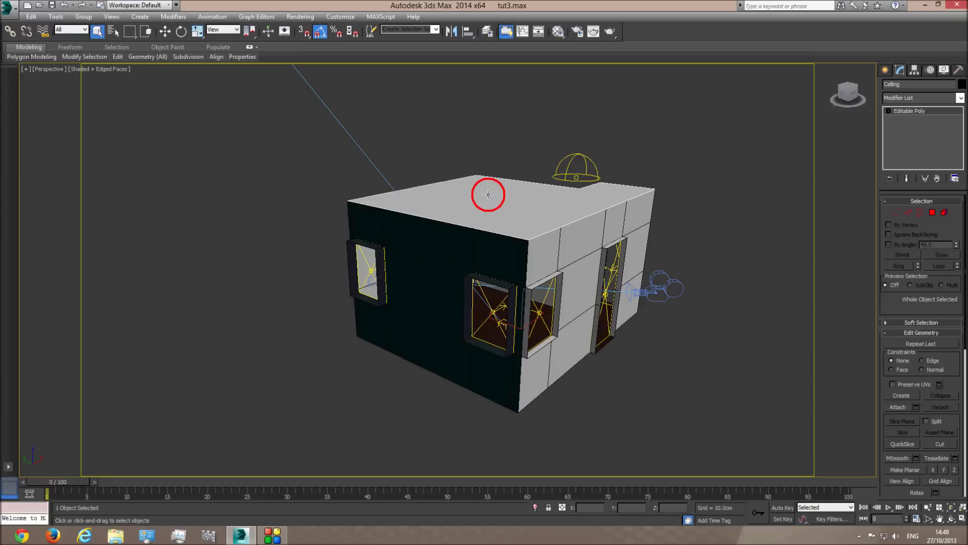
{"action": "left_click", "coordinate": [132, 85]}
{"action": "left_click", "coordinate": [66, 30]}
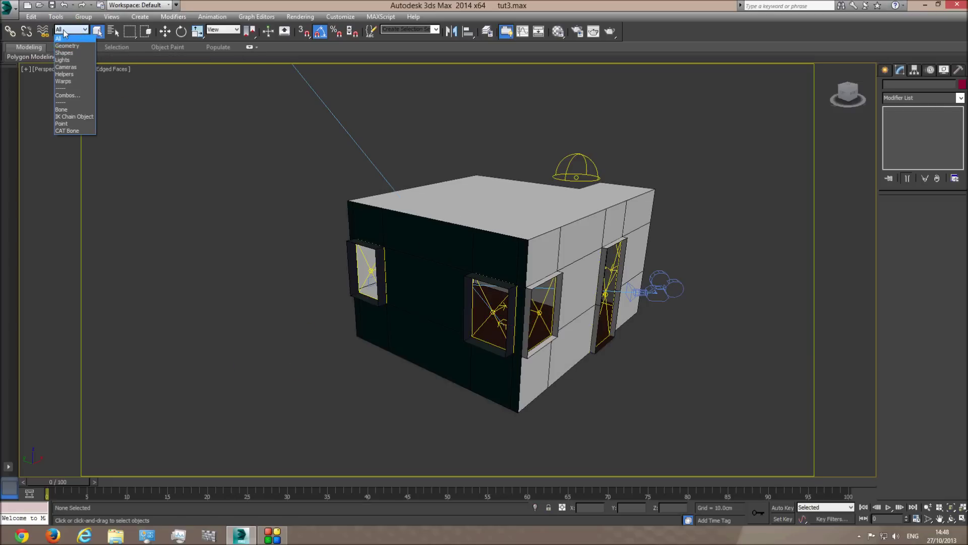
{"action": "left_click", "coordinate": [69, 60]}
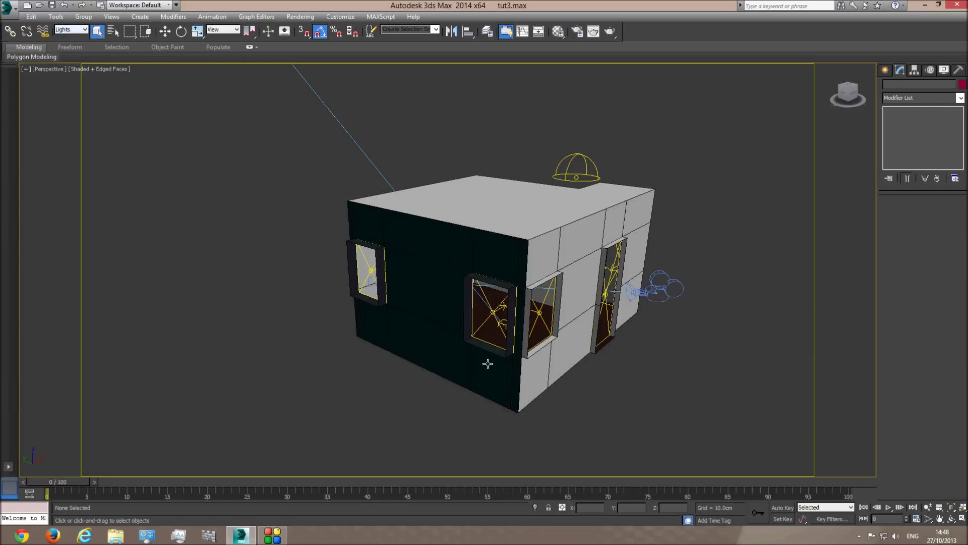
- Select the plane lights at the corner windows, and set the multiplier of the doorway's plane light to 8
{"action": "left_click", "coordinate": [495, 314]}
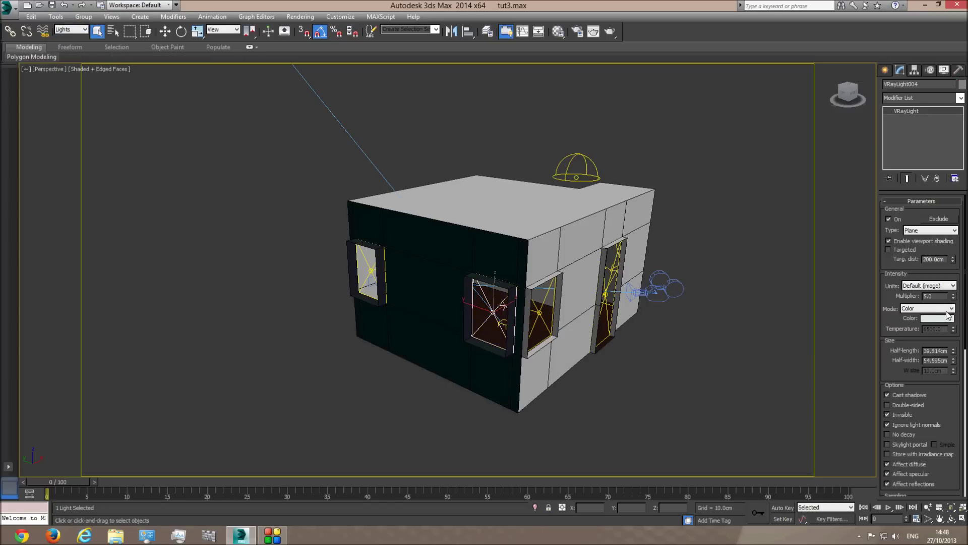
{"action": "left_click", "coordinate": [541, 309]}
{"action": "left_click", "coordinate": [611, 292]}
{"action": "left_click", "coordinate": [605, 321]}
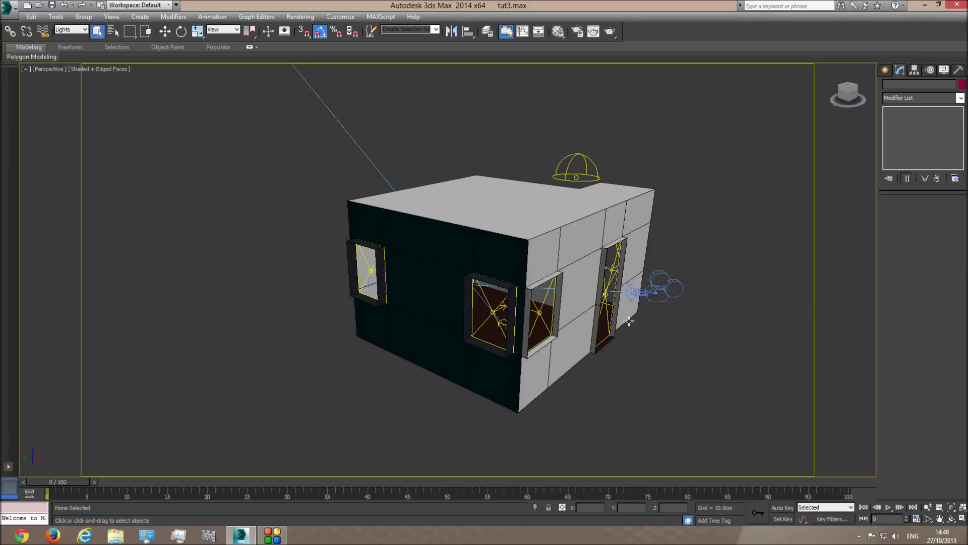
{"action": "left_click", "coordinate": [617, 320]}
{"action": "double_click", "coordinate": [941, 296]}
{"action": "type", "text": "8"}
{"action": "key", "text": "Return"}
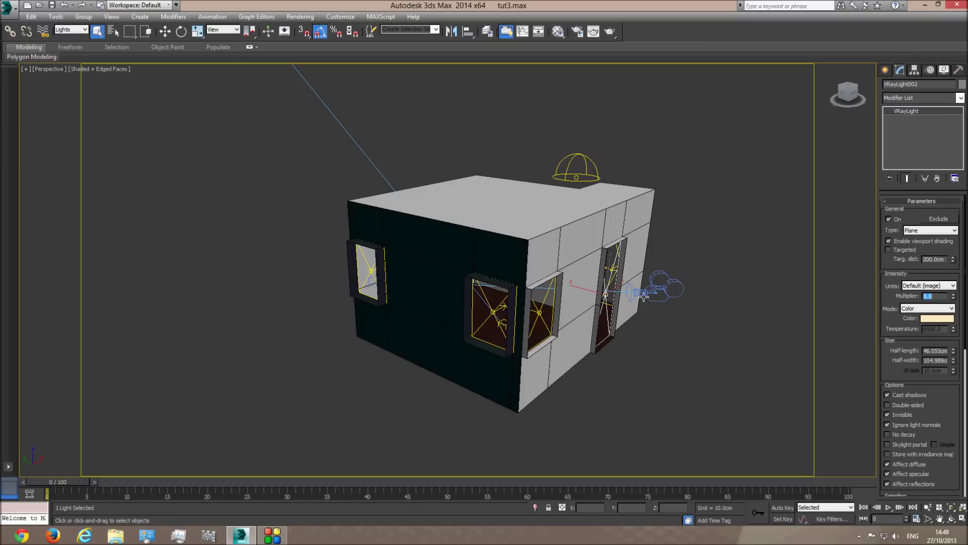
- Set the multiplier of the other warm plane light near the camera to 8 and display the scene in wireframe
{"action": "left_click", "coordinate": [607, 303]}
{"action": "double_click", "coordinate": [931, 296]}
{"action": "type", "text": "8"}
{"action": "key", "text": "Return"}
{"action": "key", "text": "F3"}
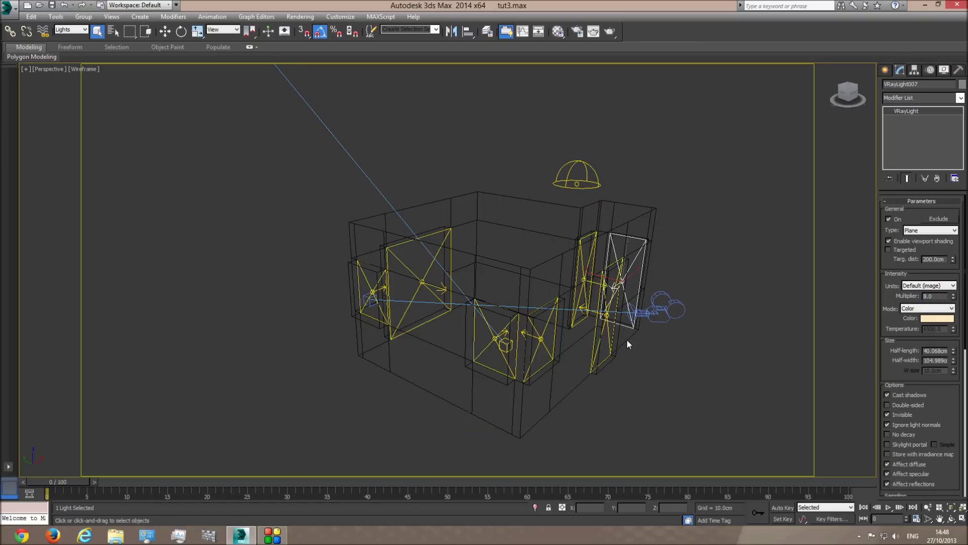
- Check the multiplier settings of the inner plane light and the remaining window lights
{"action": "left_click", "coordinate": [585, 279]}
{"action": "double_click", "coordinate": [930, 296]}
{"action": "left_click", "coordinate": [424, 279]}
{"action": "left_click", "coordinate": [372, 289]}
{"action": "left_click", "coordinate": [499, 341]}
- Set the multiplier of the dome light above the room to 6
{"action": "left_click", "coordinate": [523, 173]}
{"action": "left_click", "coordinate": [569, 171]}
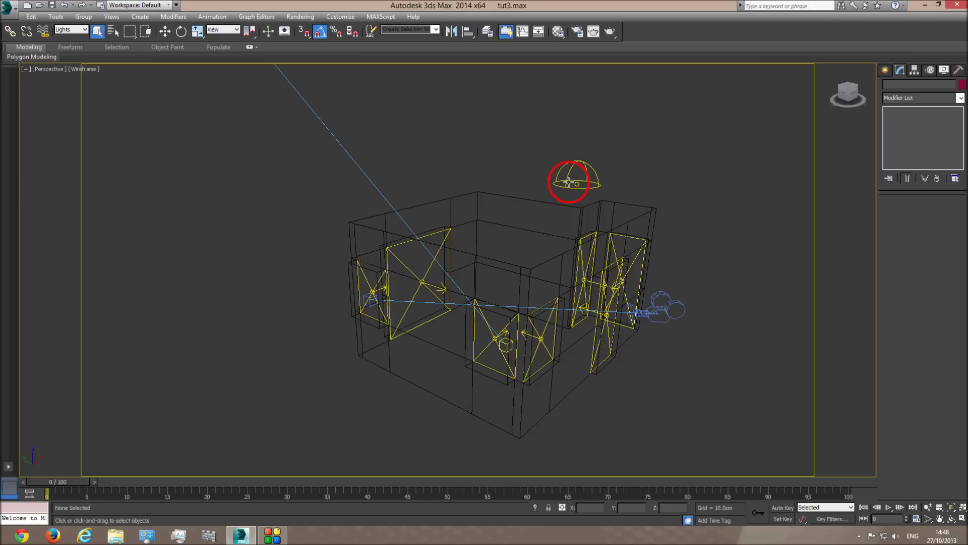
{"action": "double_click", "coordinate": [933, 296]}
{"action": "type", "text": "6"}
{"action": "key", "text": "Return"}
- Select the VRaySun and open its intensity multiplier for editing
{"action": "scroll", "coordinate": [464, 222], "scroll_direction": "down", "scroll_amount": 6}
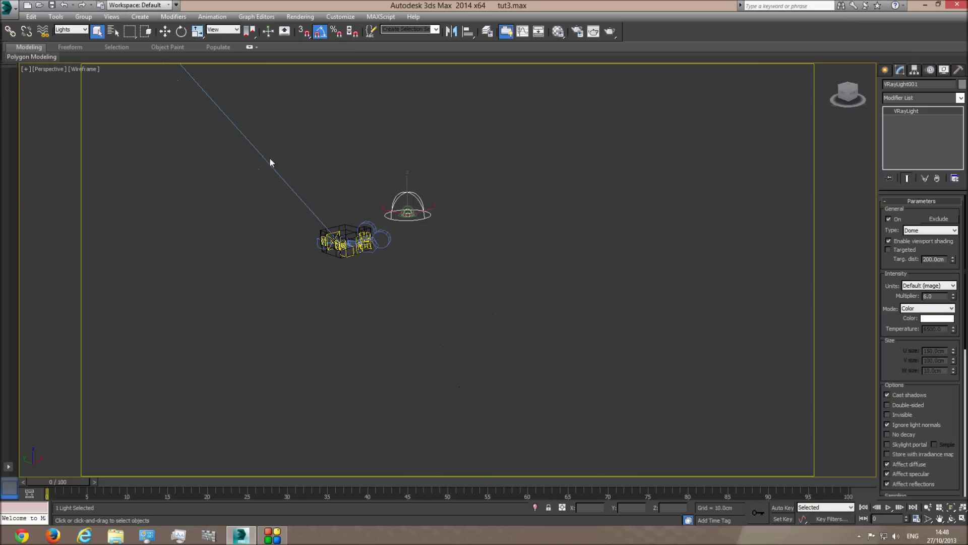
{"action": "left_click", "coordinate": [144, 133]}
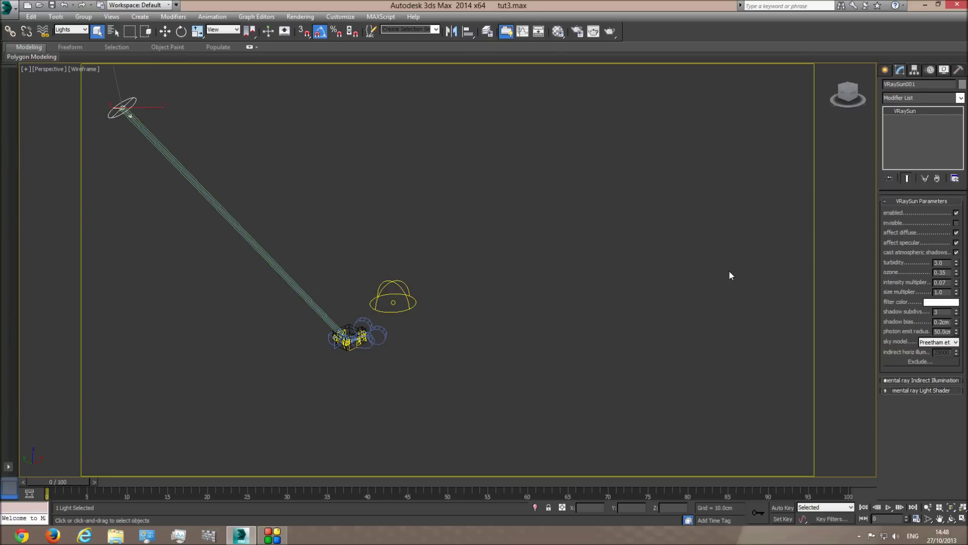
{"action": "left_click_drag", "start_coordinate": [950, 283], "coordinate": [944, 284]}
{"action": "left_click", "coordinate": [637, 274]}
- Render the camera view with the changed lights and inspect the wood floor up close in the render
{"action": "key", "text": "c"}
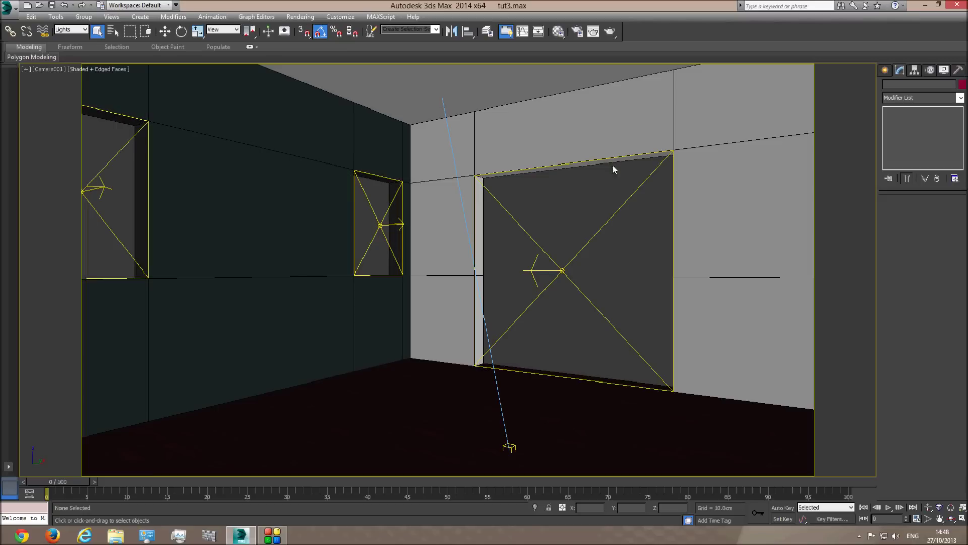
{"action": "left_click", "coordinate": [609, 34]}
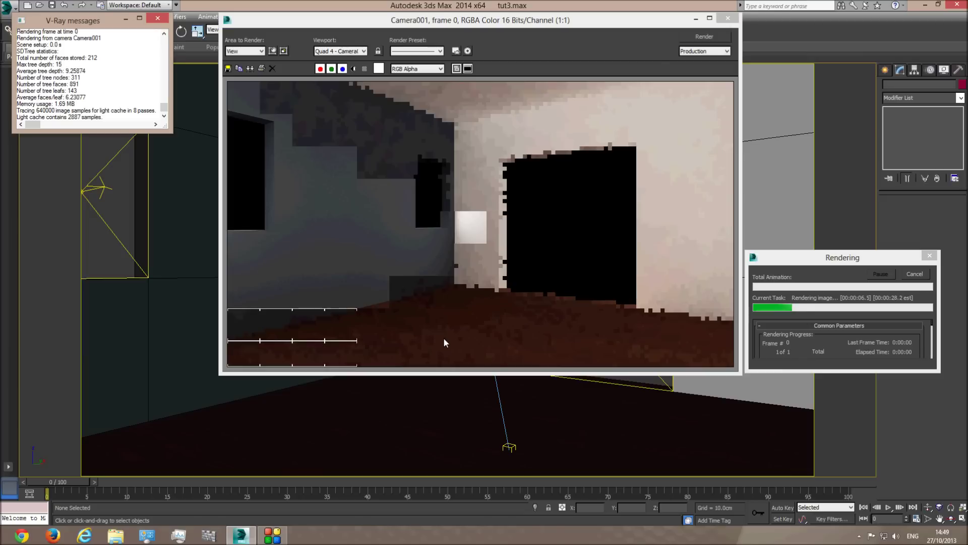
{"action": "left_click", "coordinate": [348, 343], "text": "ctrl"}
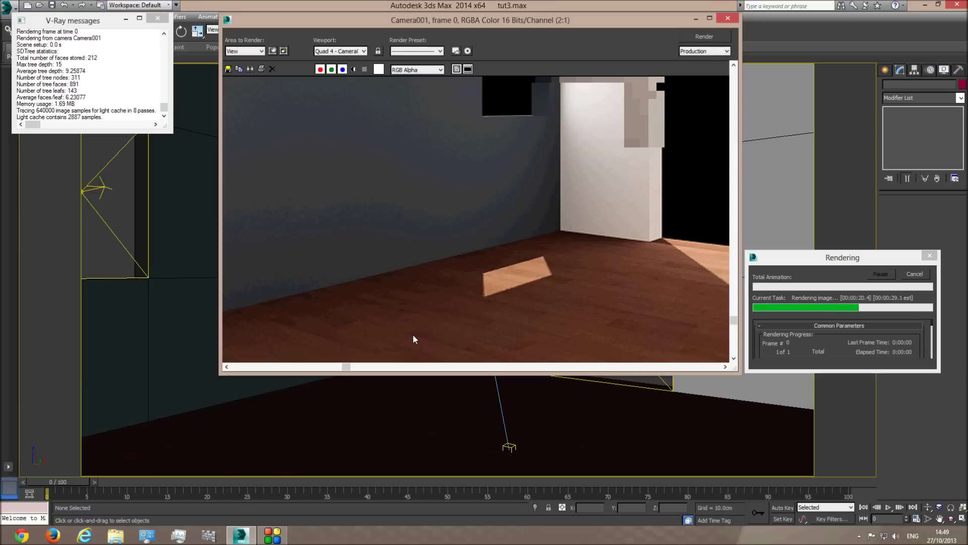
{"action": "left_click", "coordinate": [460, 314]}
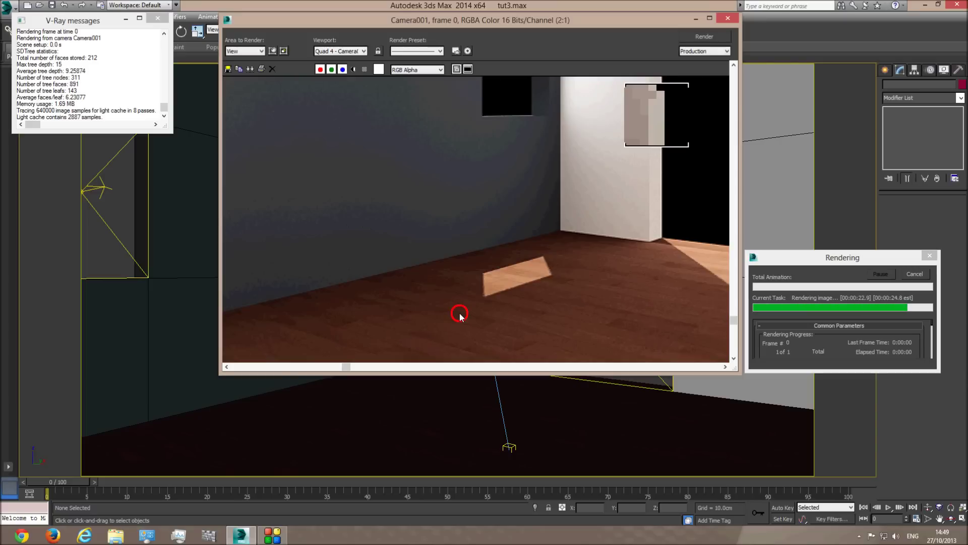
{"action": "scroll", "coordinate": [459, 314], "scroll_direction": "down", "scroll_amount": 1}
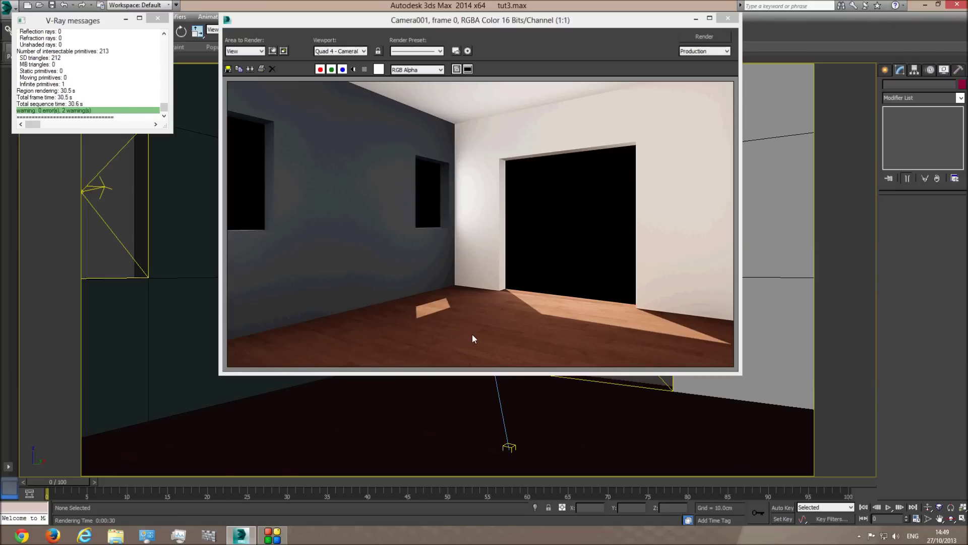
{"action": "left_click", "coordinate": [439, 350]}
{"action": "scroll", "coordinate": [443, 353], "scroll_direction": "up", "scroll_amount": 1}
{"action": "scroll", "coordinate": [563, 288], "scroll_direction": "down", "scroll_amount": 1}
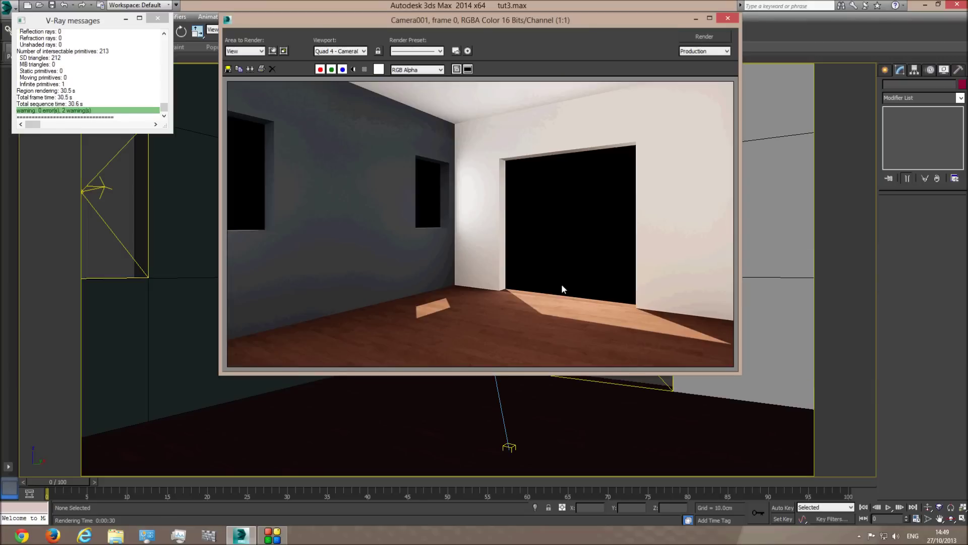
{"action": "left_click", "coordinate": [728, 18]}
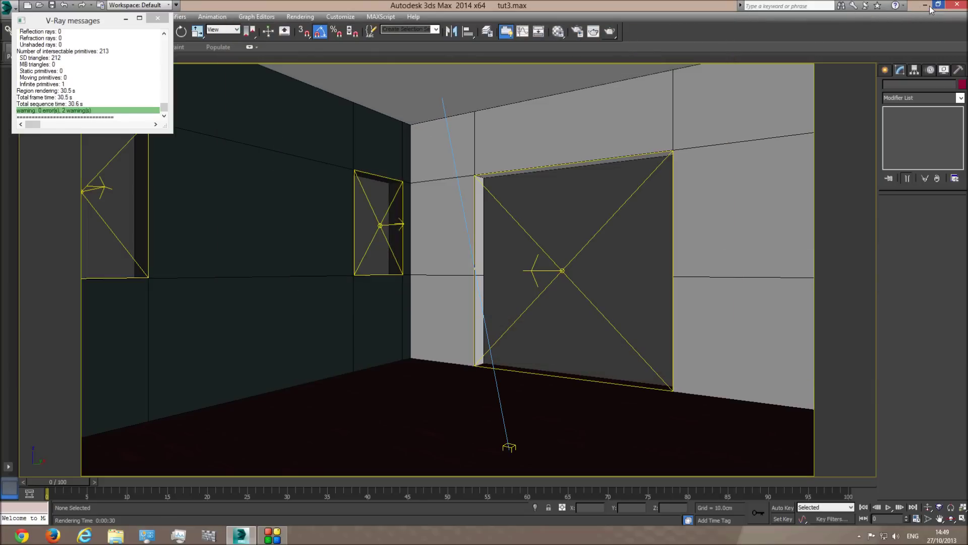
- Preview the wenge_20120518_1223946663.jpg texture from the desktop and open it in Photoshop
{"action": "left_click", "coordinate": [925, 4]}
{"action": "double_click", "coordinate": [903, 482]}
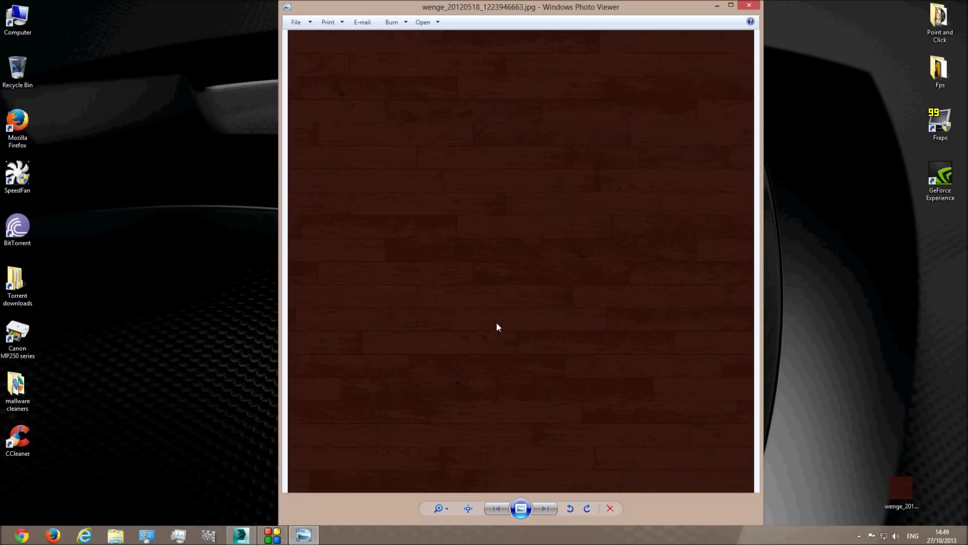
{"action": "left_click", "coordinate": [749, 6]}
{"action": "left_click_drag", "start_coordinate": [901, 488], "coordinate": [362, 76]}
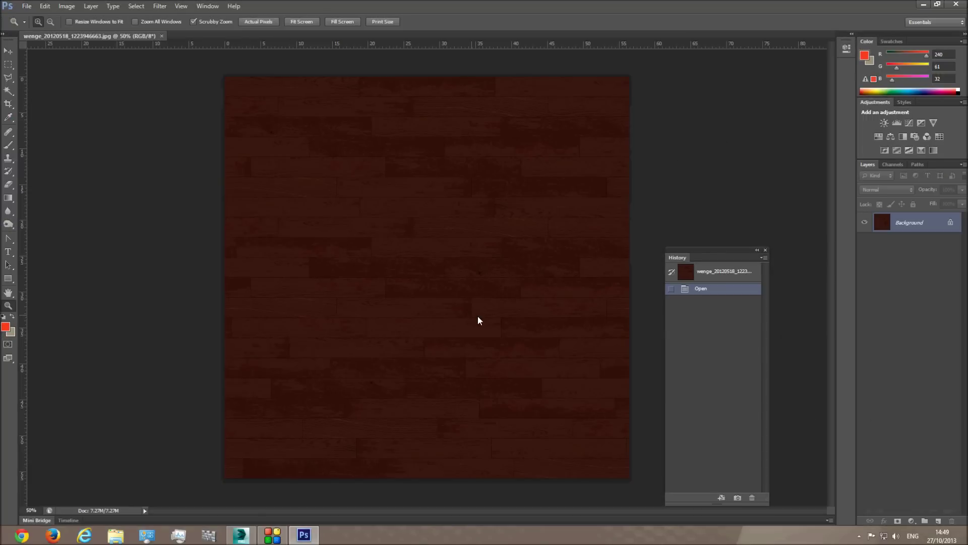
- Convert the wenge texture to grayscale with a Black & White adjustment using the Default preset
{"action": "left_click", "coordinate": [329, 260]}
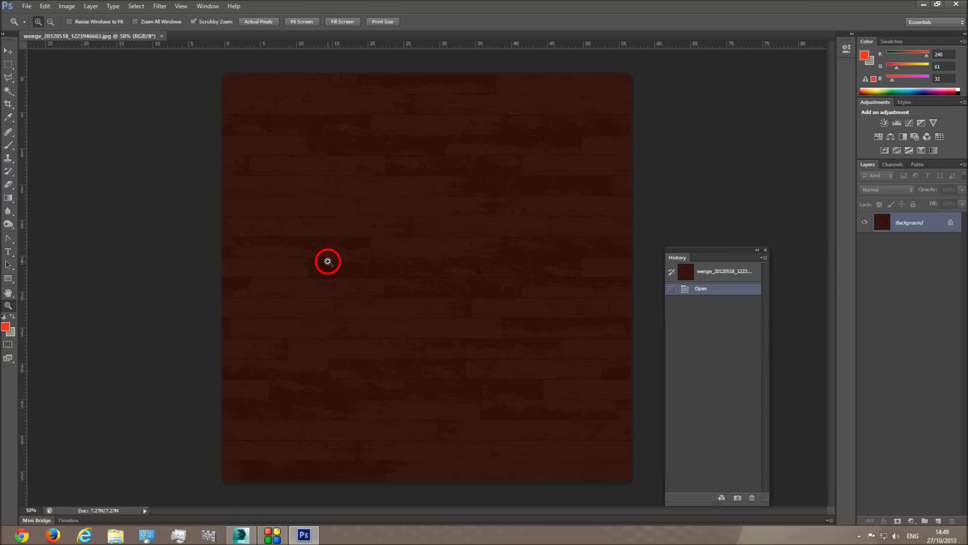
{"action": "left_click", "coordinate": [68, 6]}
{"action": "mouse_move", "coordinate": [83, 34]}
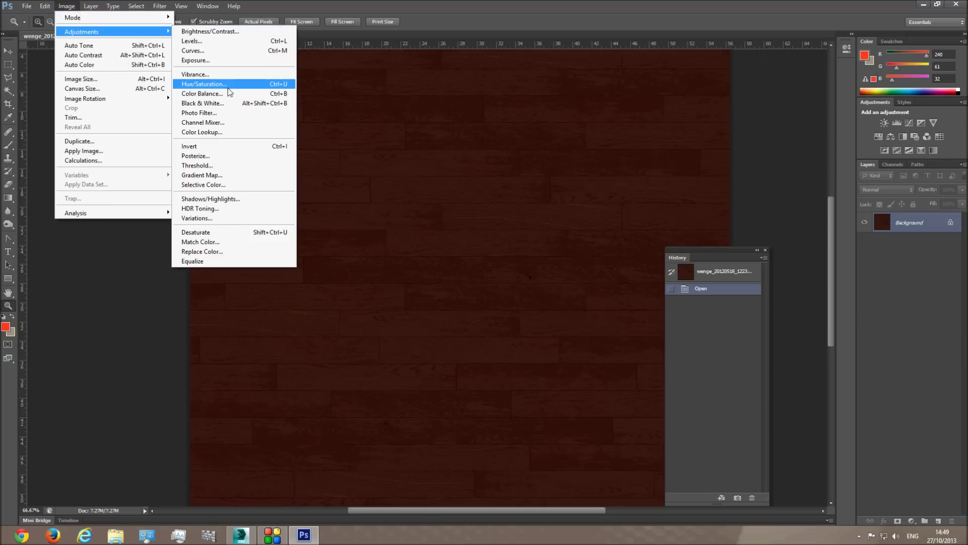
{"action": "left_click", "coordinate": [217, 104]}
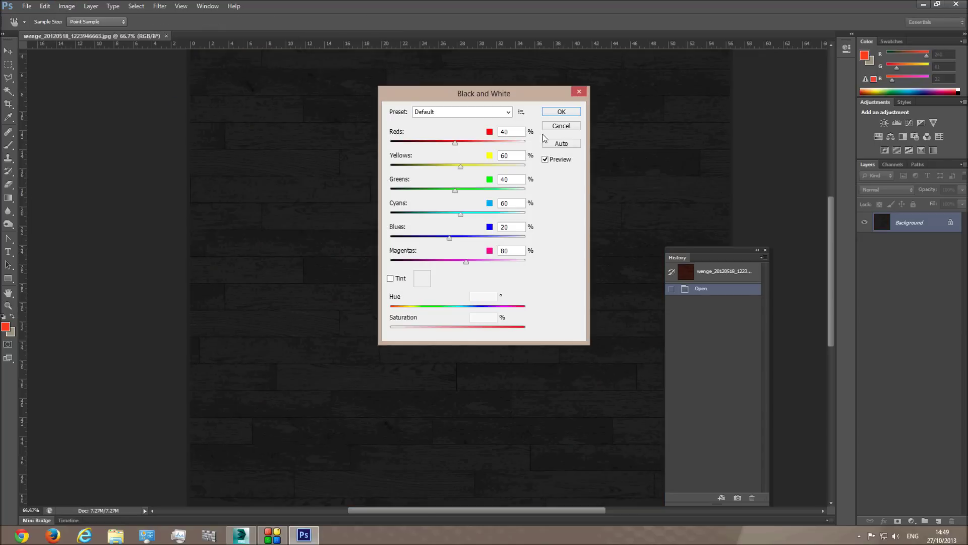
{"action": "left_click", "coordinate": [559, 109]}
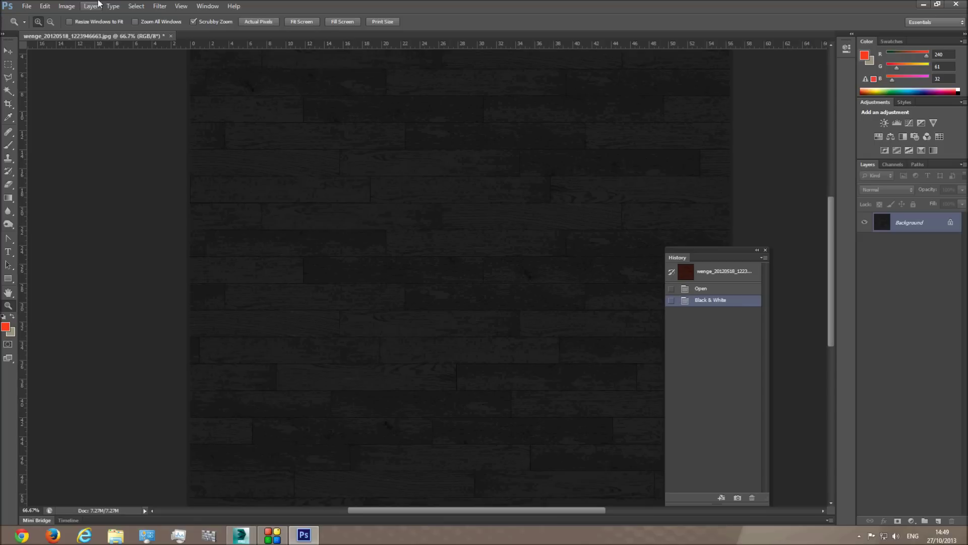
{"action": "left_click", "coordinate": [66, 6]}
{"action": "mouse_move", "coordinate": [83, 33]}
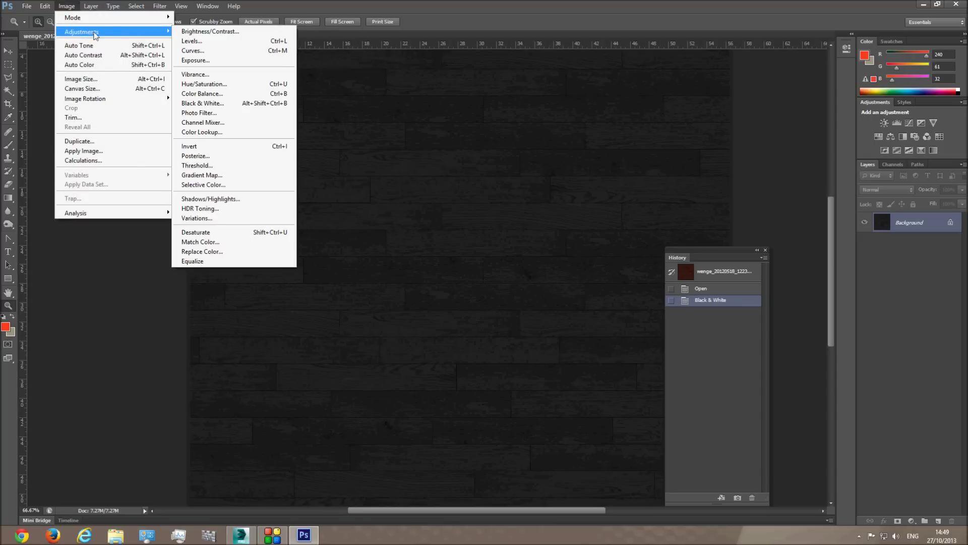
{"action": "left_click", "coordinate": [209, 49]}
{"action": "left_click", "coordinate": [573, 254]}
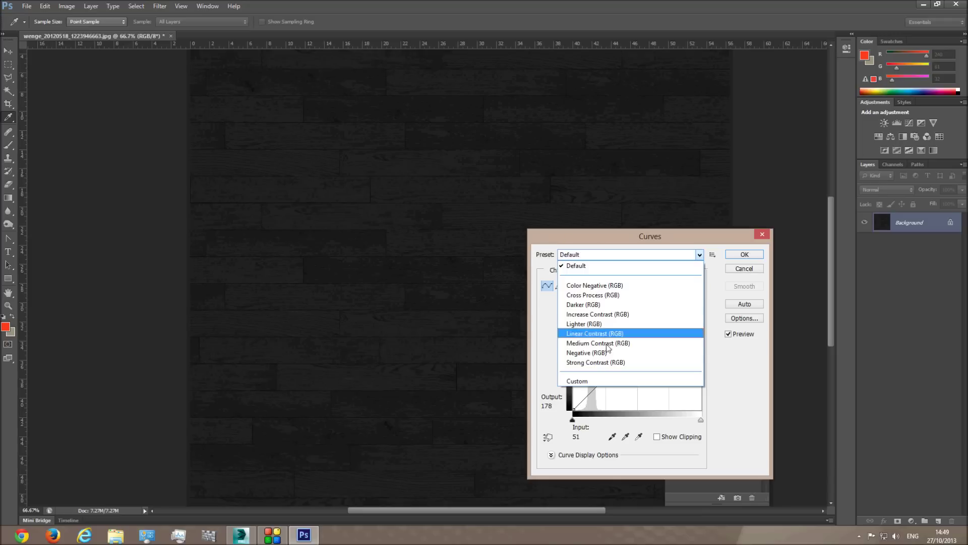
{"action": "left_click", "coordinate": [614, 361]}
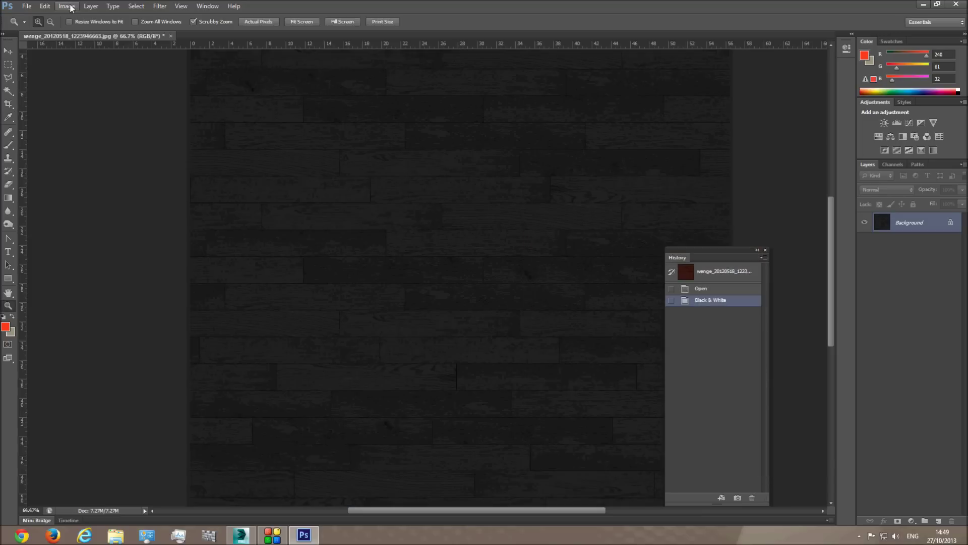
- Brighten the grayscale wenge texture with a Brightness/Contrast adjustment at brightness 150
{"action": "left_click", "coordinate": [71, 7]}
{"action": "mouse_move", "coordinate": [83, 30]}
{"action": "left_click", "coordinate": [202, 31]}
{"action": "left_click_drag", "start_coordinate": [602, 303], "coordinate": [699, 300]}
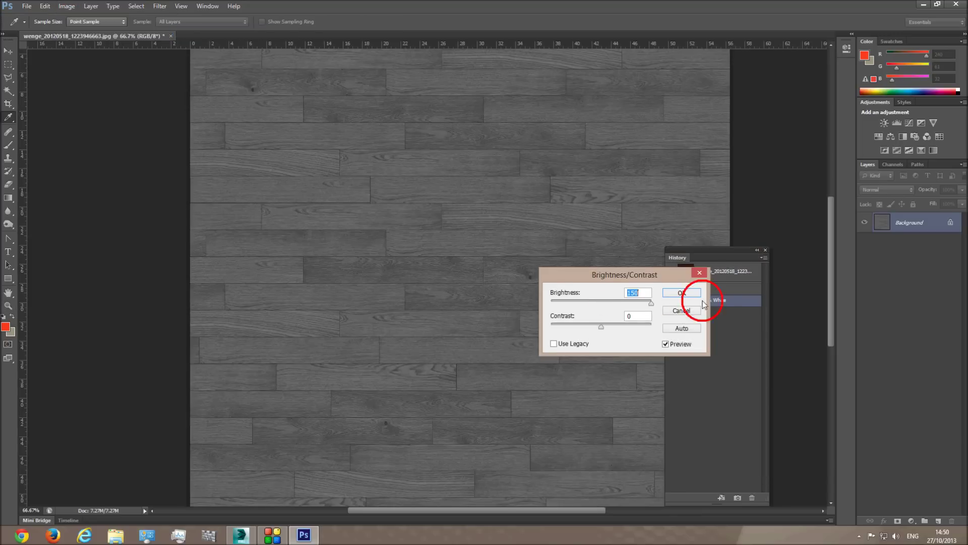
{"action": "left_click", "coordinate": [681, 293]}
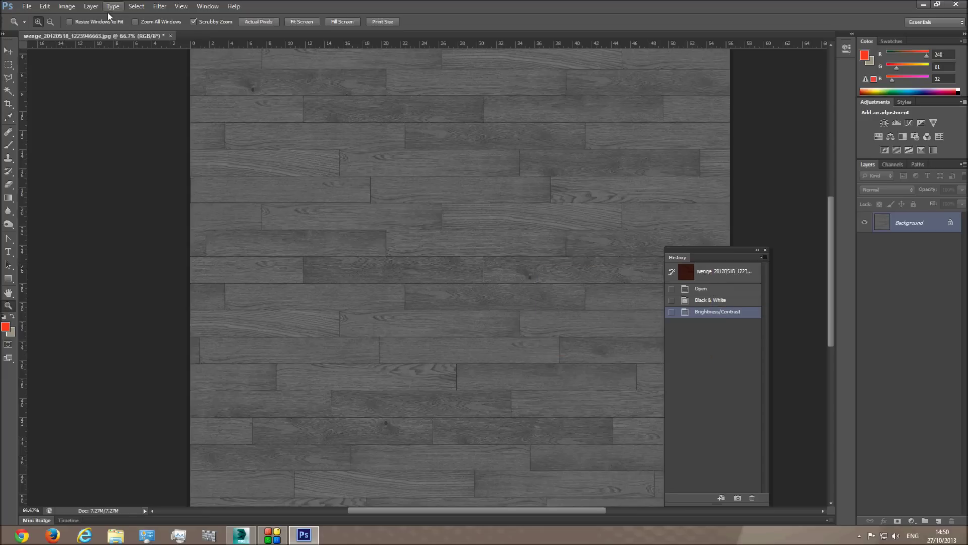
- Apply a second Brightness/Contrast adjustment to the texture with contrast 100 and a strongly raised brightness
{"action": "left_click", "coordinate": [67, 6]}
{"action": "mouse_move", "coordinate": [78, 34]}
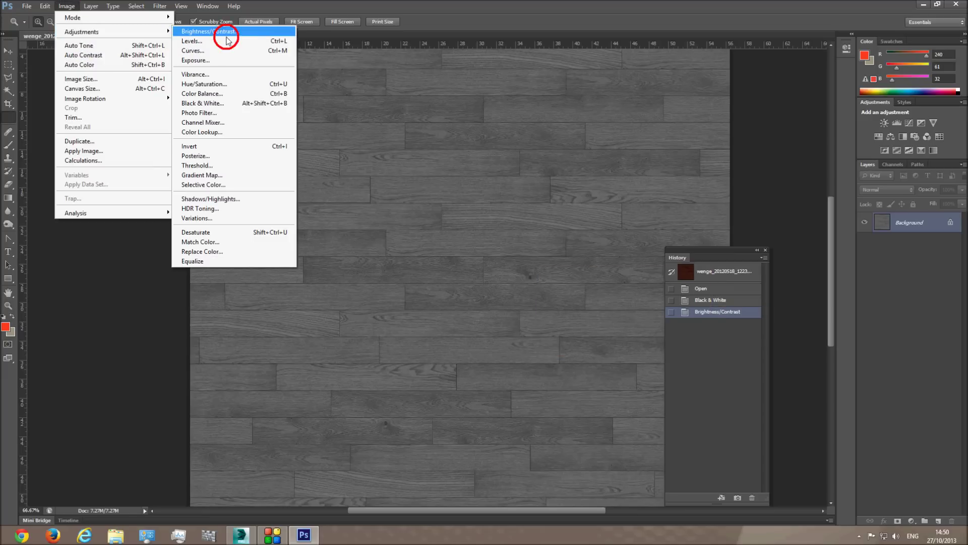
{"action": "left_click", "coordinate": [234, 31]}
{"action": "left_click_drag", "start_coordinate": [601, 327], "coordinate": [773, 328]}
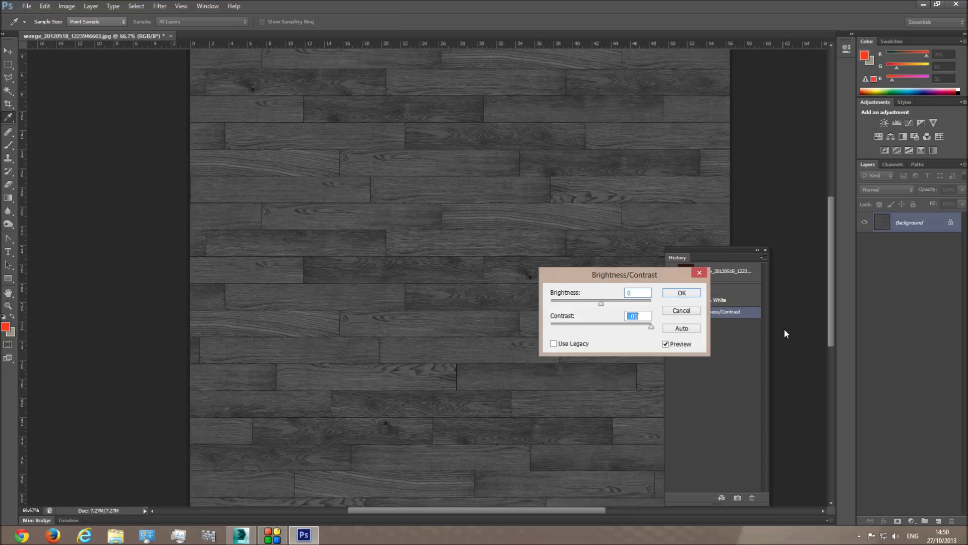
{"action": "left_click_drag", "start_coordinate": [605, 304], "coordinate": [636, 304]}
{"action": "left_click", "coordinate": [681, 292]}
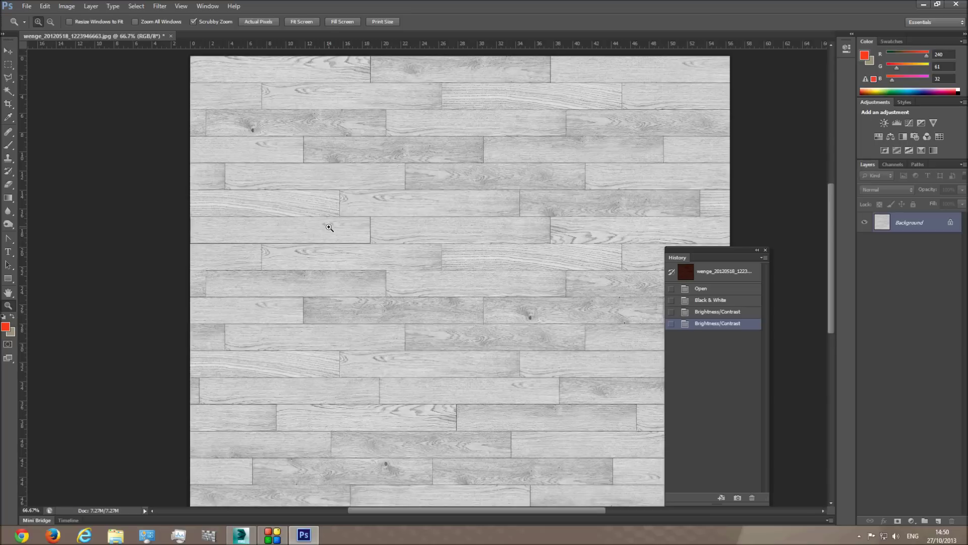
- Examine the wood grain and plank joints of the brightened texture up close
{"action": "scroll", "coordinate": [329, 227], "scroll_direction": "up", "scroll_amount": 5}
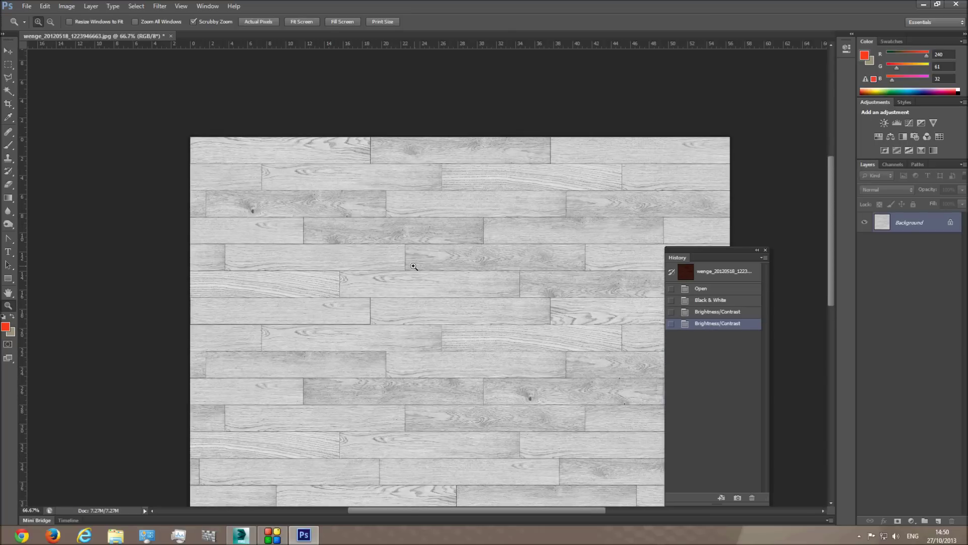
{"action": "left_click", "coordinate": [406, 254]}
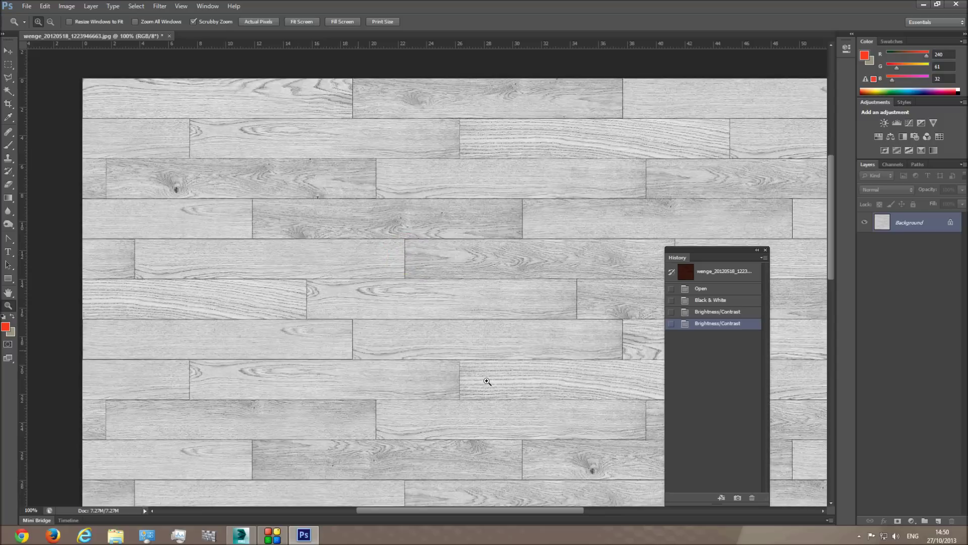
{"action": "left_click", "coordinate": [516, 240]}
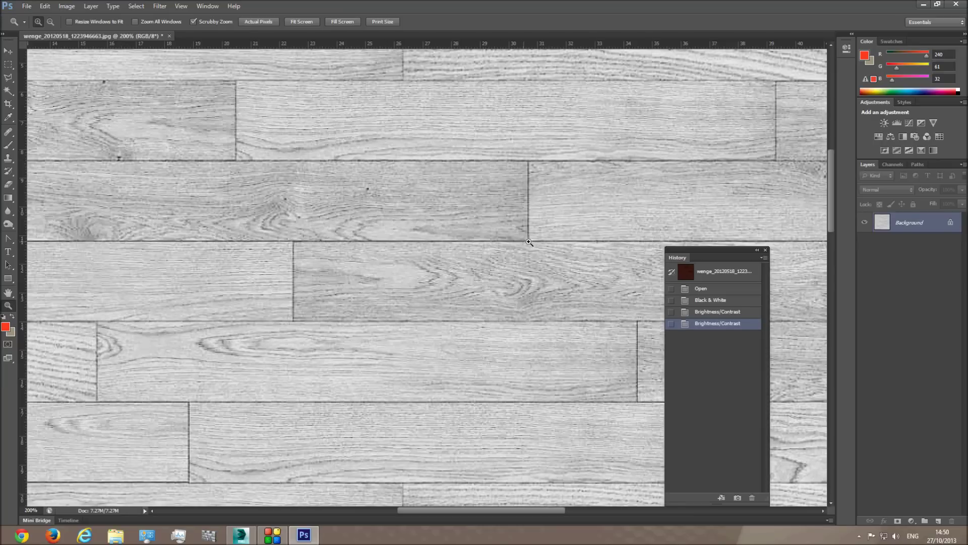
{"action": "left_click", "coordinate": [421, 250], "text": "alt"}
{"action": "left_click", "coordinate": [422, 248], "text": "alt"}
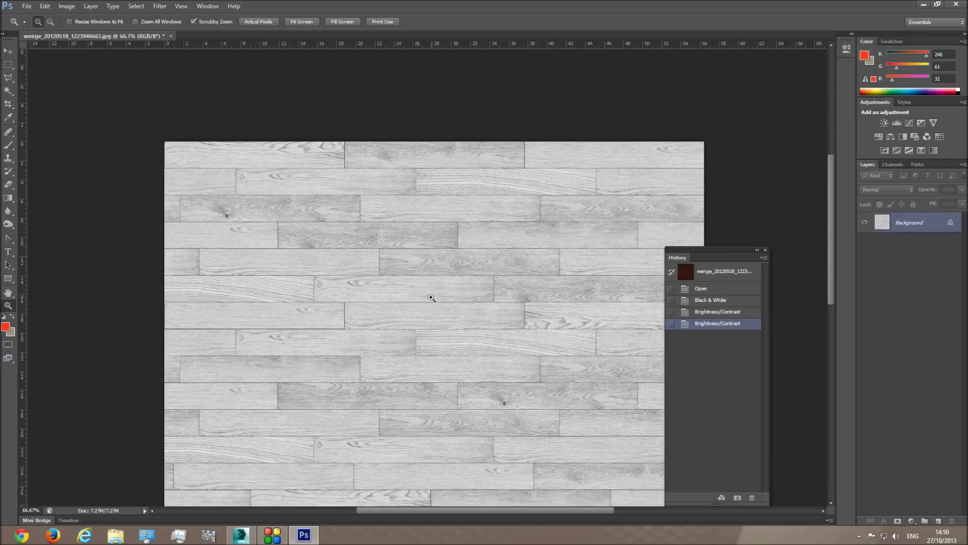
{"action": "scroll", "coordinate": [432, 298], "scroll_direction": "down", "scroll_amount": 2}
{"action": "left_click", "coordinate": [460, 284]}
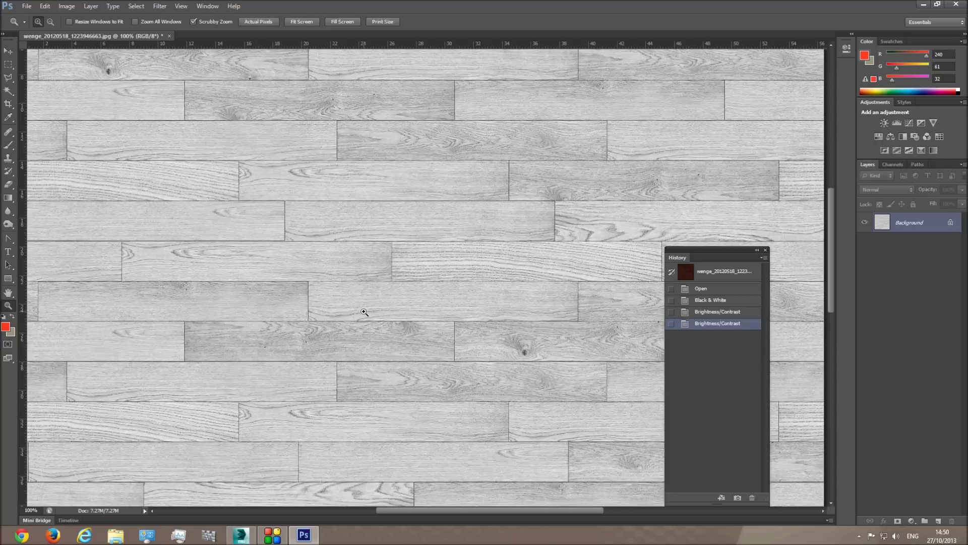
- Apply a third Brightness/Contrast adjustment to the texture with brightness 30 and contrast about -49
{"action": "left_click", "coordinate": [61, 8]}
{"action": "mouse_move", "coordinate": [82, 32]}
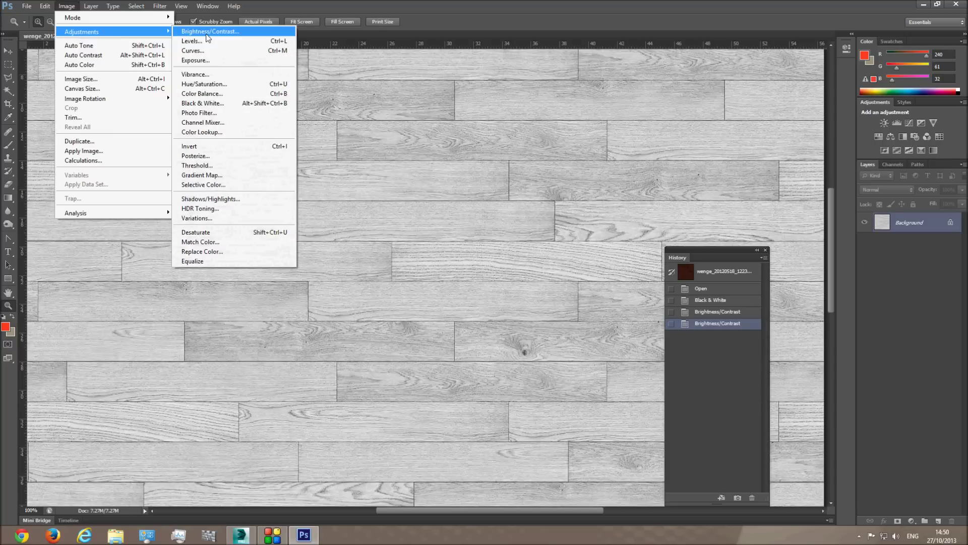
{"action": "left_click", "coordinate": [207, 35]}
{"action": "left_click_drag", "start_coordinate": [614, 303], "coordinate": [552, 328]}
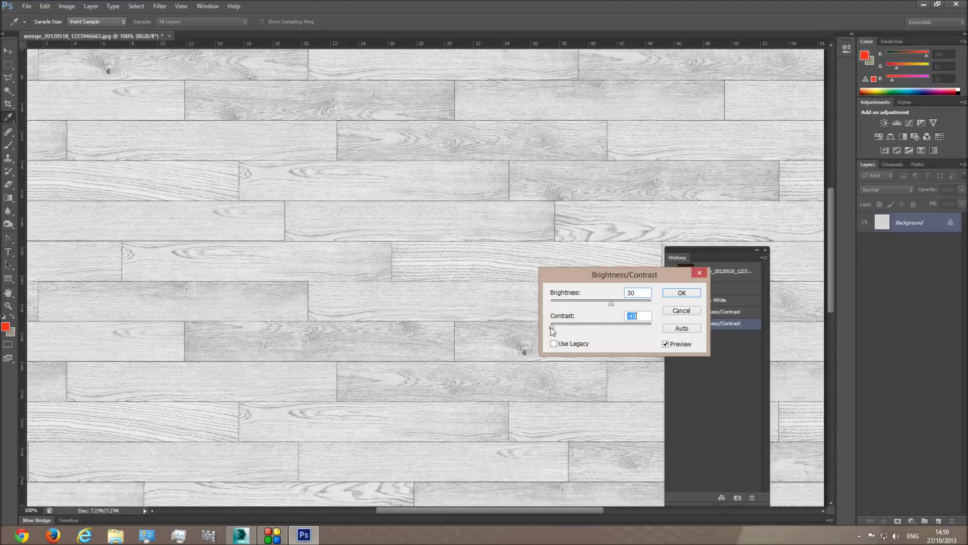
{"action": "left_click", "coordinate": [682, 296]}
{"action": "key", "text": "z"}
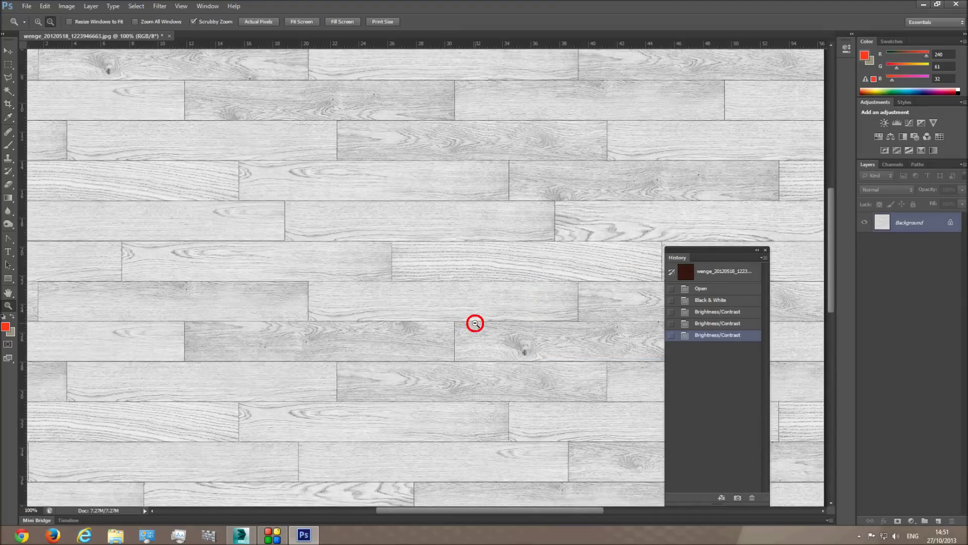
{"action": "left_click", "coordinate": [473, 324], "text": "alt"}
{"action": "left_click", "coordinate": [463, 342]}
- Apply a Curves adjustment with the Strong Contrast (RGB) preset to the plank texture
{"action": "key", "text": "ctrl+m"}
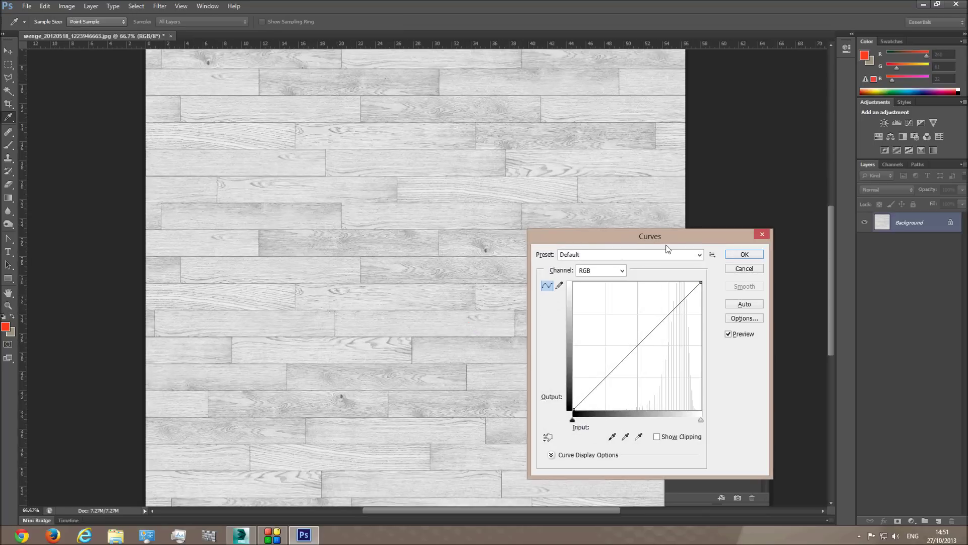
{"action": "left_click", "coordinate": [737, 269]}
{"action": "left_click", "coordinate": [66, 6]}
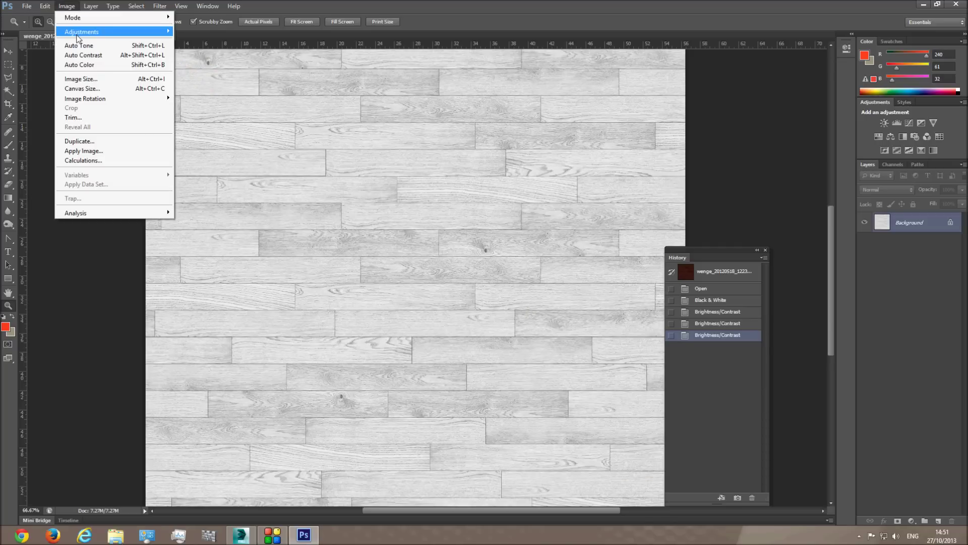
{"action": "mouse_move", "coordinate": [77, 36]}
{"action": "left_click", "coordinate": [194, 50]}
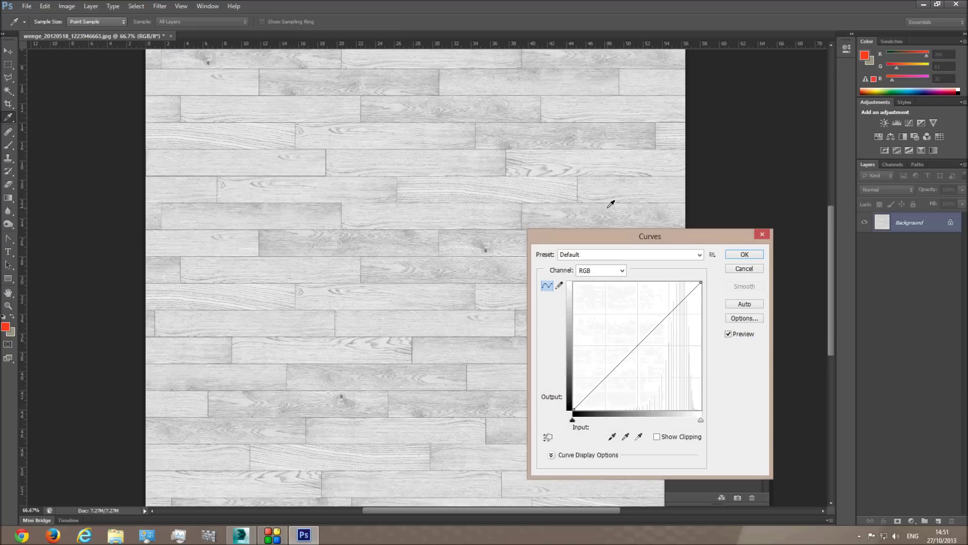
{"action": "left_click", "coordinate": [610, 252]}
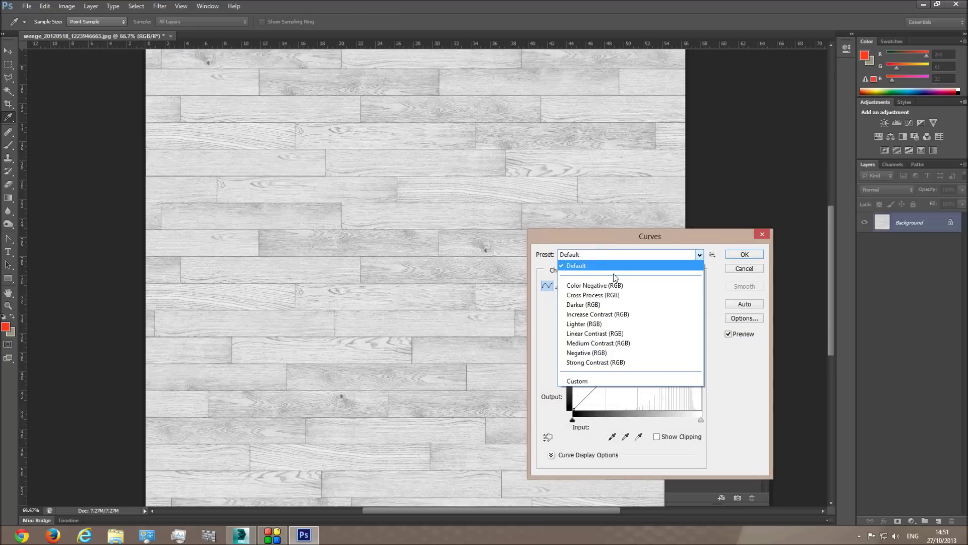
{"action": "left_click", "coordinate": [609, 362]}
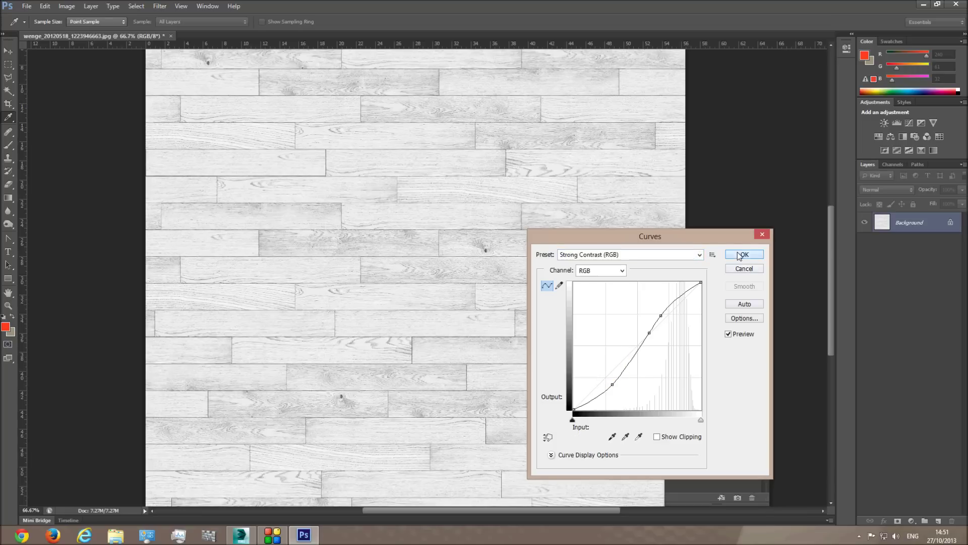
{"action": "left_click", "coordinate": [744, 254]}
{"action": "left_click", "coordinate": [460, 270]}
{"action": "left_click", "coordinate": [413, 269]}
{"action": "left_click", "coordinate": [400, 244], "text": "alt"}
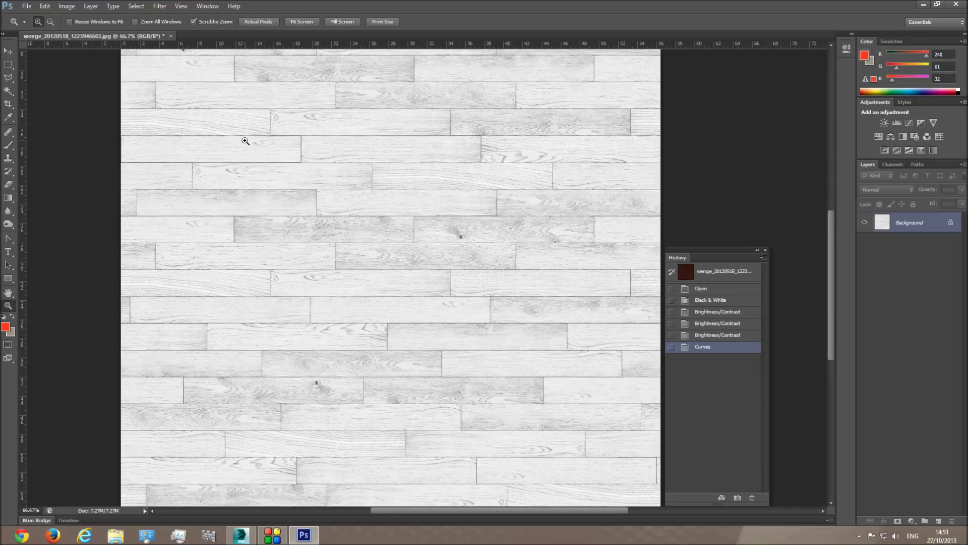
- Raise the texture's contrast to 100 with another Brightness/Contrast adjustment, leaving brightness at 0
{"action": "left_click", "coordinate": [67, 7]}
{"action": "mouse_move", "coordinate": [157, 31]}
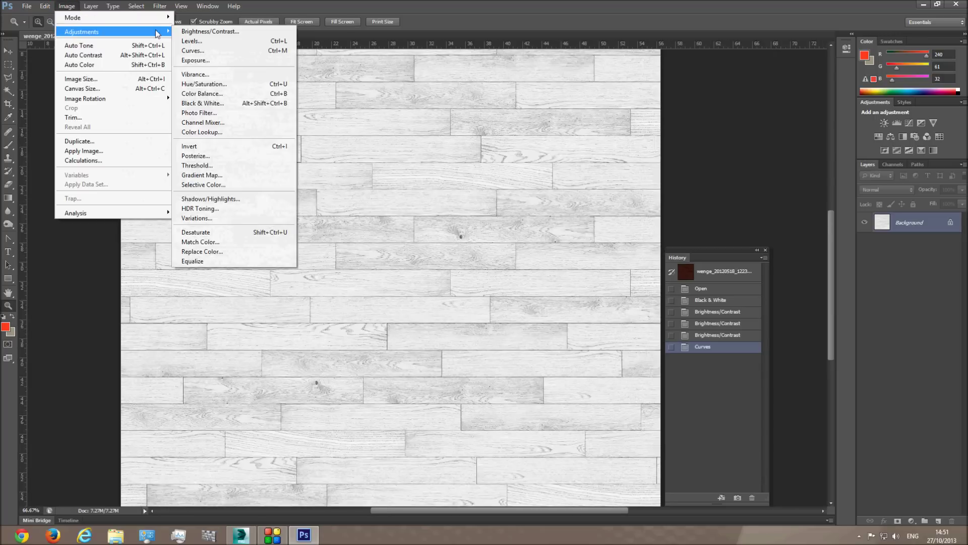
{"action": "left_click", "coordinate": [187, 32]}
{"action": "left_click_drag", "start_coordinate": [603, 328], "coordinate": [673, 327]}
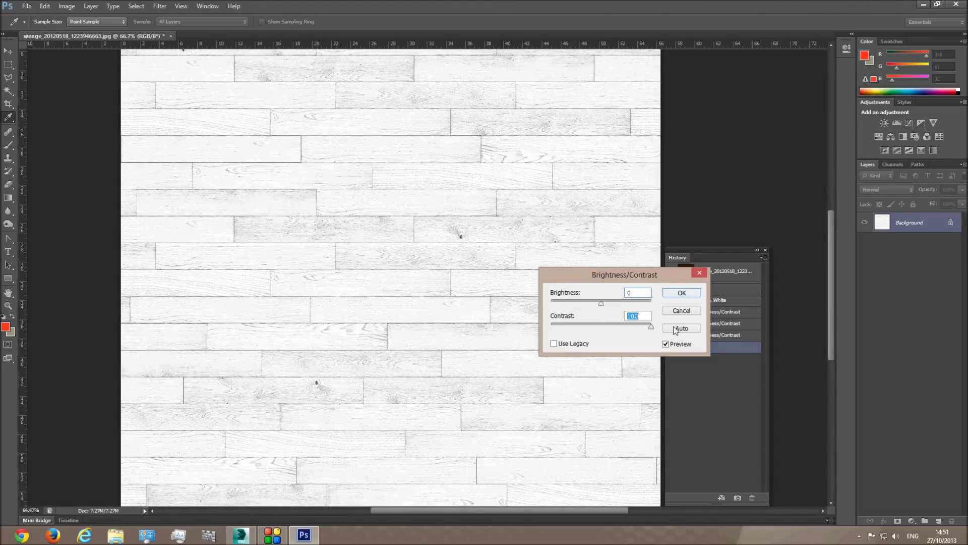
{"action": "left_click", "coordinate": [682, 292]}
- Inspect the high-contrast texture at several zoom levels, checking the wood grain and the lines between planks
{"action": "key", "text": "z"}
{"action": "left_click", "coordinate": [378, 188]}
{"action": "left_click", "coordinate": [251, 190]}
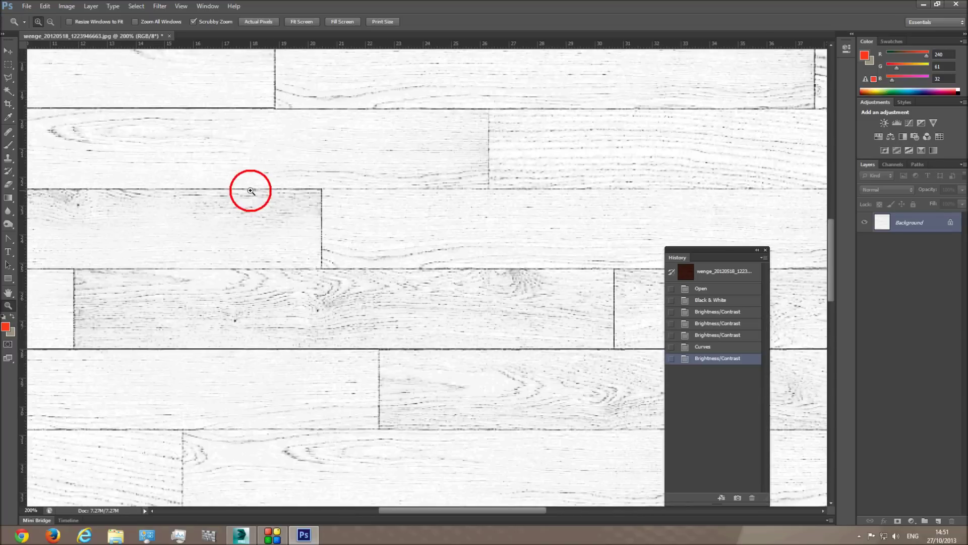
{"action": "left_click", "coordinate": [458, 258], "text": "alt"}
{"action": "left_click", "coordinate": [458, 258], "text": "alt"}
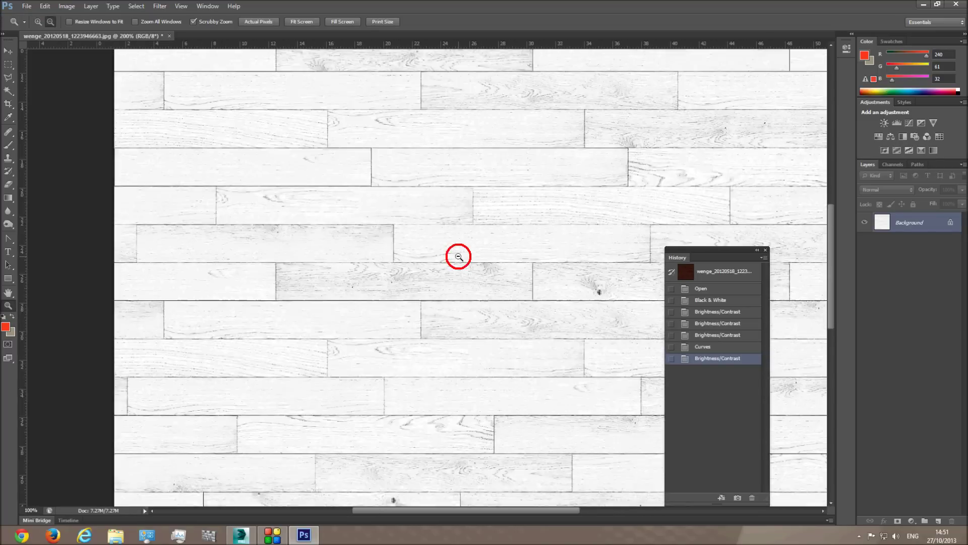
{"action": "left_click", "coordinate": [433, 114]}
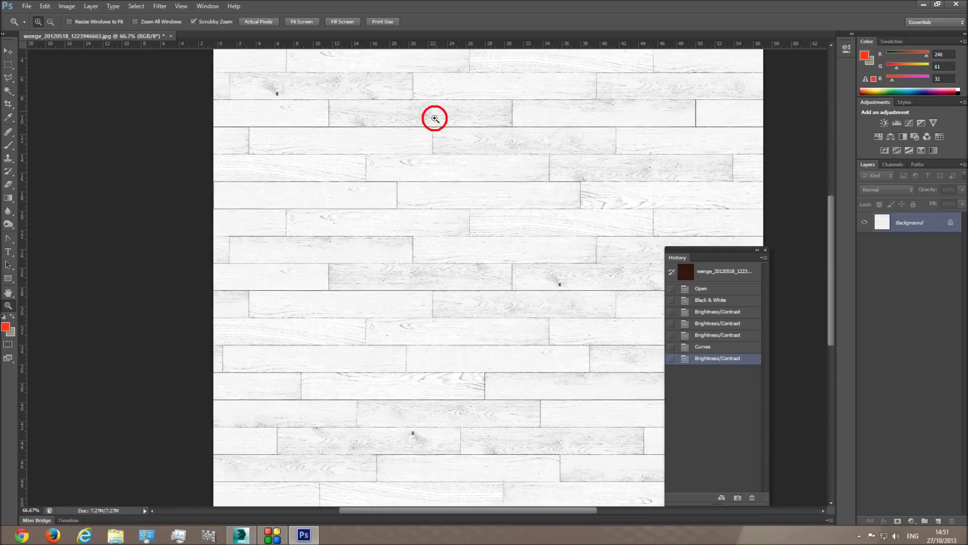
{"action": "left_click", "coordinate": [412, 120]}
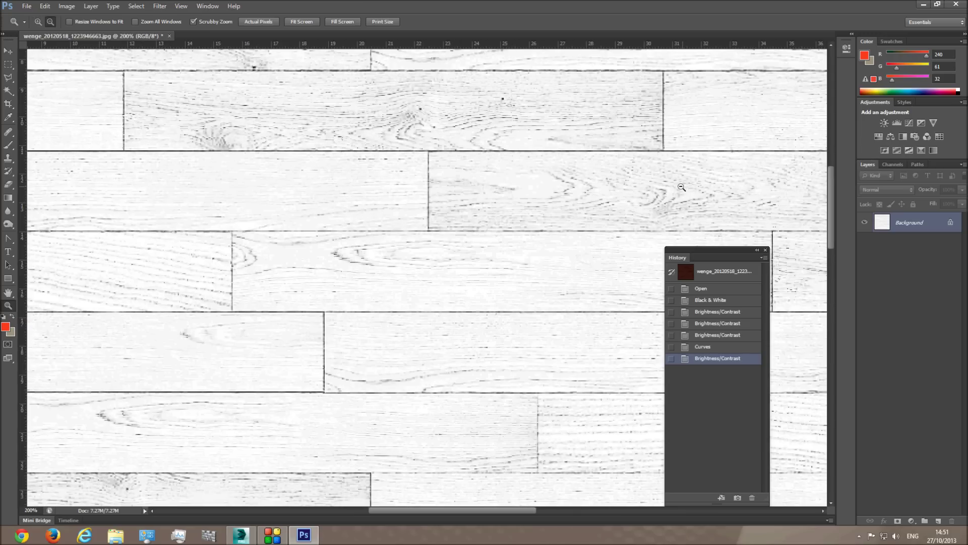
{"action": "left_click", "coordinate": [681, 190], "text": "alt"}
{"action": "left_click", "coordinate": [681, 189], "text": "alt"}
{"action": "left_click", "coordinate": [614, 162], "text": "alt"}
{"action": "left_click", "coordinate": [430, 111]}
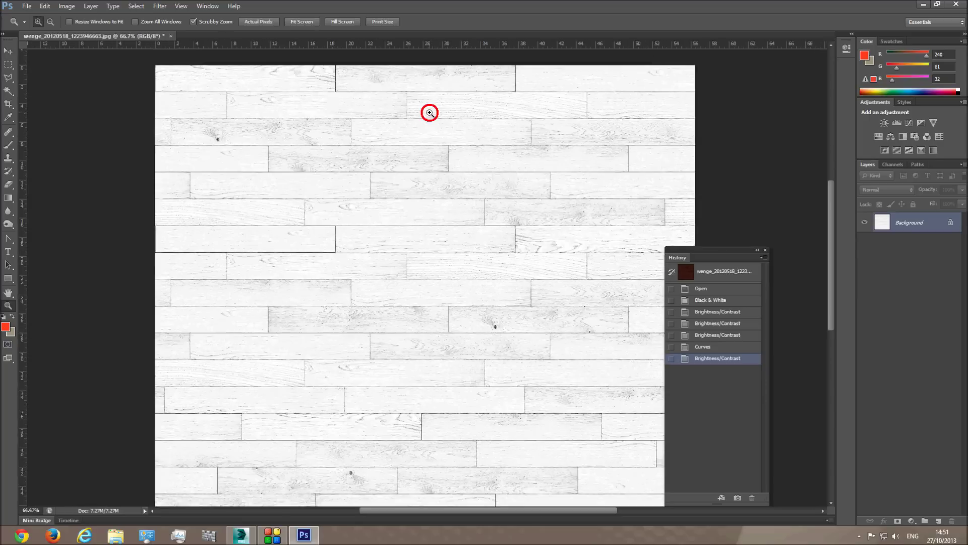
{"action": "left_click", "coordinate": [322, 100]}
{"action": "left_click", "coordinate": [318, 121]}
{"action": "left_click", "coordinate": [315, 135], "text": "alt"}
{"action": "left_click", "coordinate": [315, 135], "text": "alt"}
{"action": "left_click", "coordinate": [315, 135], "text": "alt"}
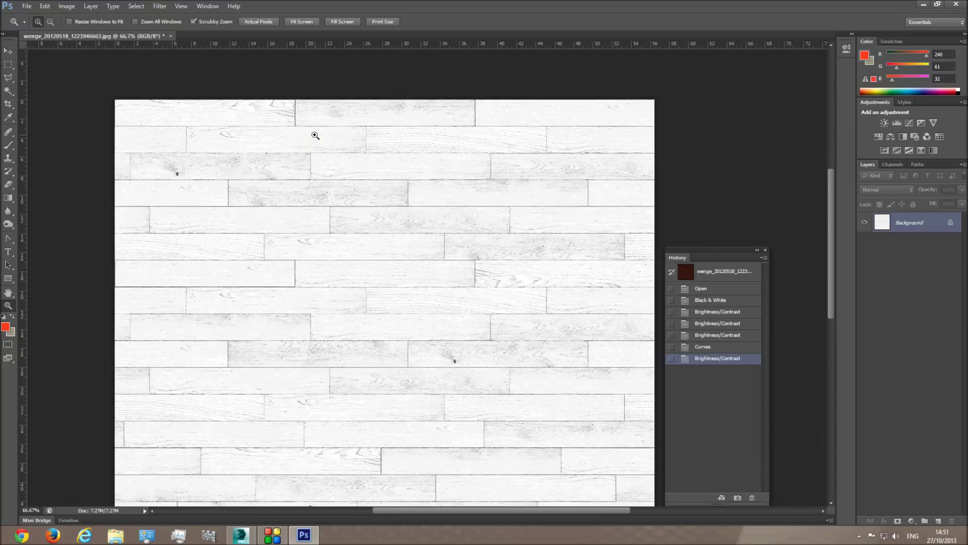
- Activate the Brush tool and set the foreground colour to black (000000)
{"action": "left_click", "coordinate": [9, 146]}
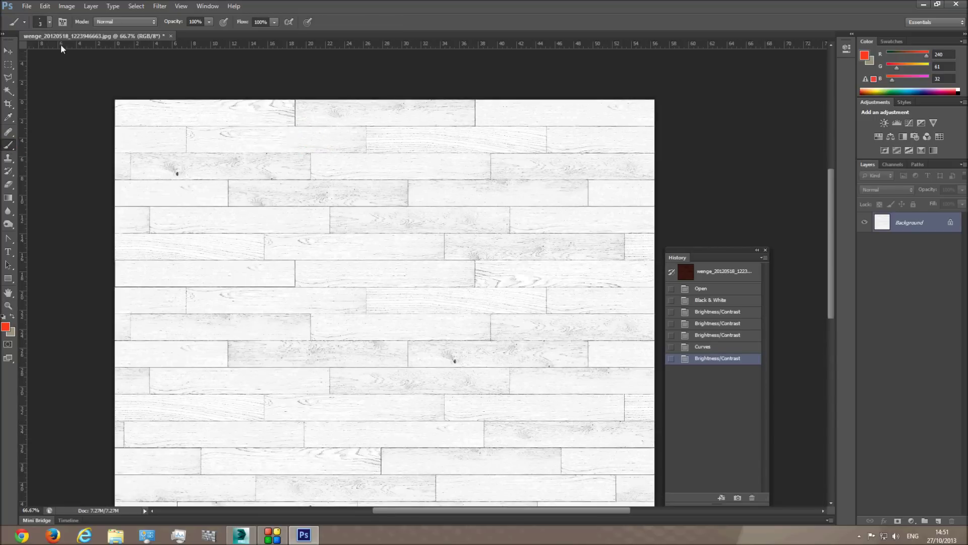
{"action": "left_click", "coordinate": [6, 327]}
{"action": "left_click_drag", "start_coordinate": [689, 221], "coordinate": [782, 272]}
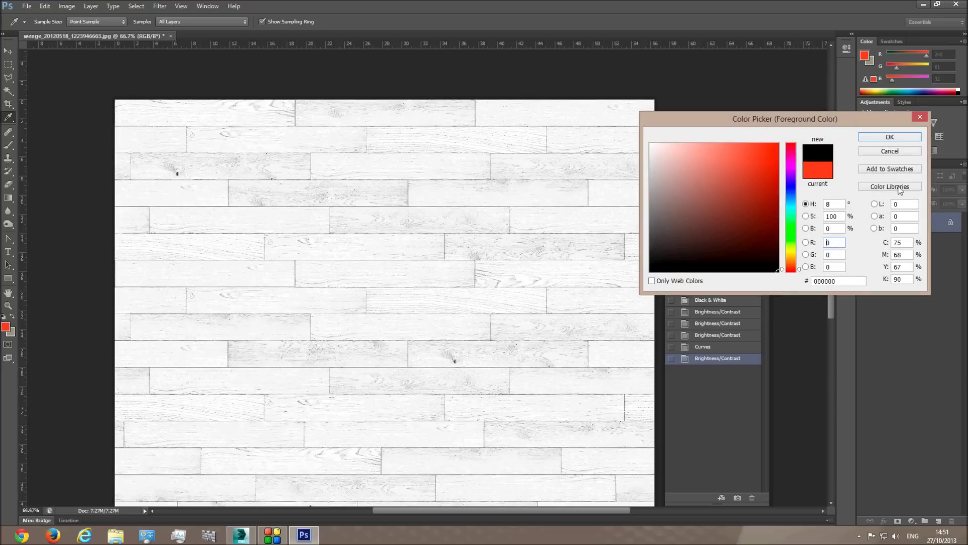
{"action": "left_click", "coordinate": [891, 139]}
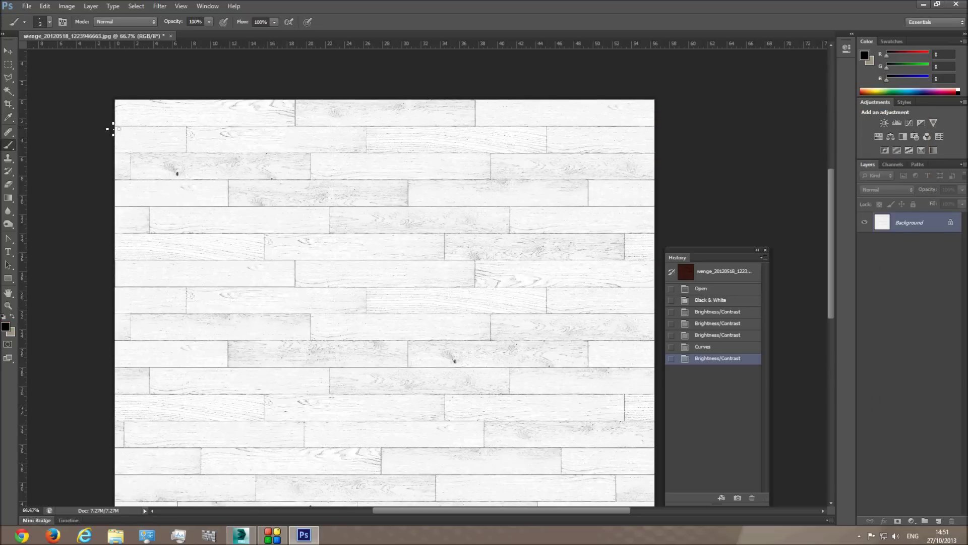
- Try to darken the top five horizontal plank joints with straight black 3 px brush strokes across the texture
{"action": "left_click_drag", "start_coordinate": [112, 129], "coordinate": [745, 130]}
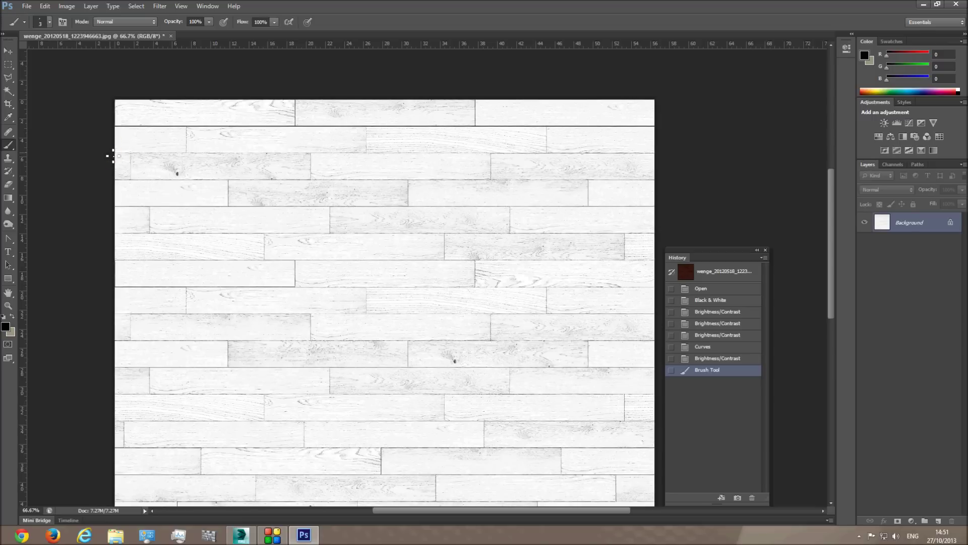
{"action": "left_click_drag", "start_coordinate": [151, 157], "coordinate": [206, 98], "text": "shift"}
{"action": "left_click_drag", "start_coordinate": [230, 199], "coordinate": [775, 189], "text": "shift"}
{"action": "scroll", "coordinate": [164, 203], "scroll_direction": "right", "scroll_amount": 3}
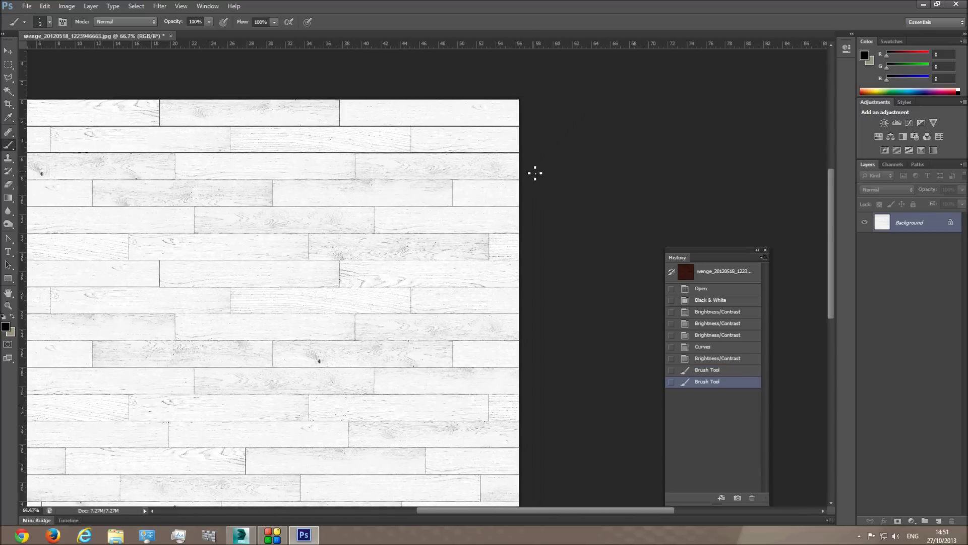
{"action": "left_click_drag", "start_coordinate": [524, 181], "coordinate": [316, 180], "text": "shift"}
{"action": "scroll", "coordinate": [291, 194], "scroll_direction": "left", "scroll_amount": 5}
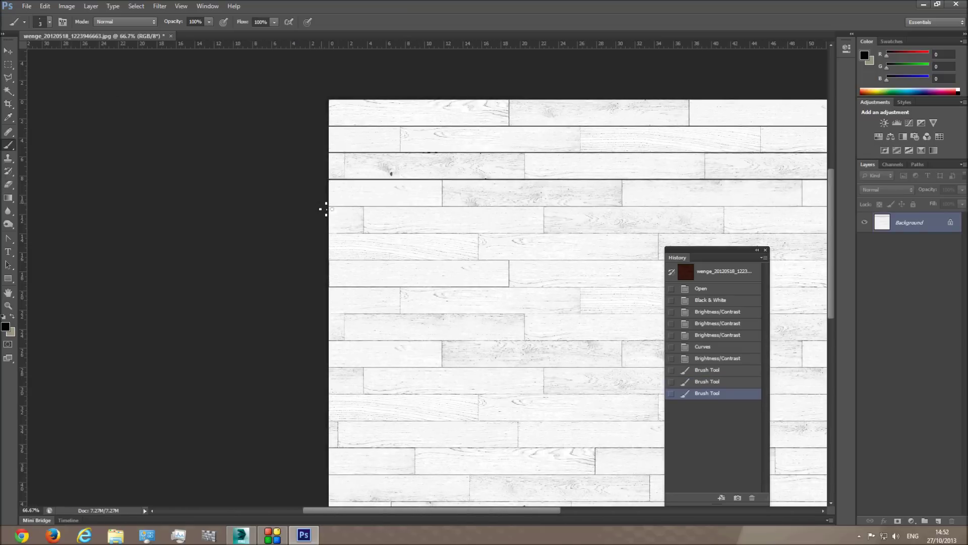
{"action": "left_click_drag", "start_coordinate": [372, 205], "coordinate": [713, 206], "text": "shift"}
{"action": "scroll", "coordinate": [539, 232], "scroll_direction": "right", "scroll_amount": 5}
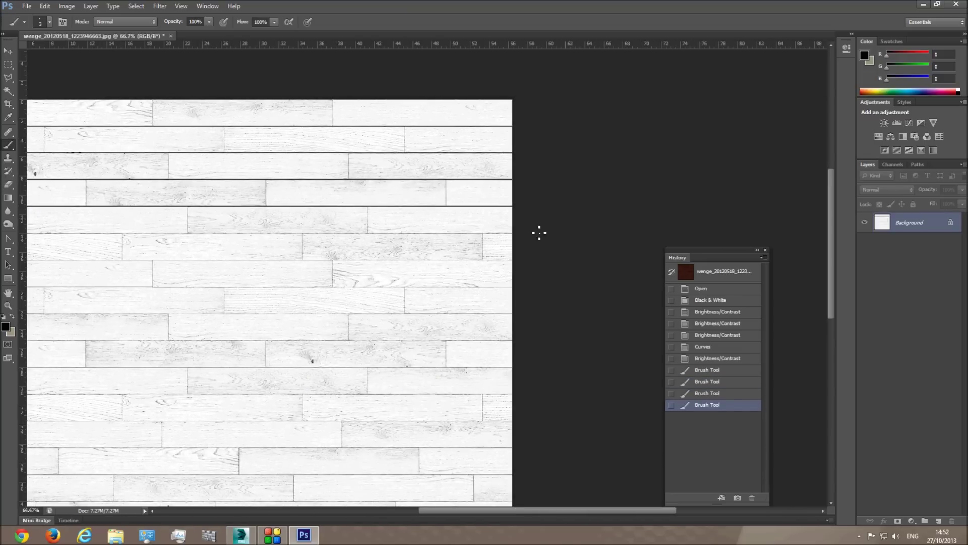
{"action": "left_click_drag", "start_coordinate": [522, 236], "coordinate": [242, 233], "text": "shift"}
{"action": "scroll", "coordinate": [371, 256], "scroll_direction": "left", "scroll_amount": 4}
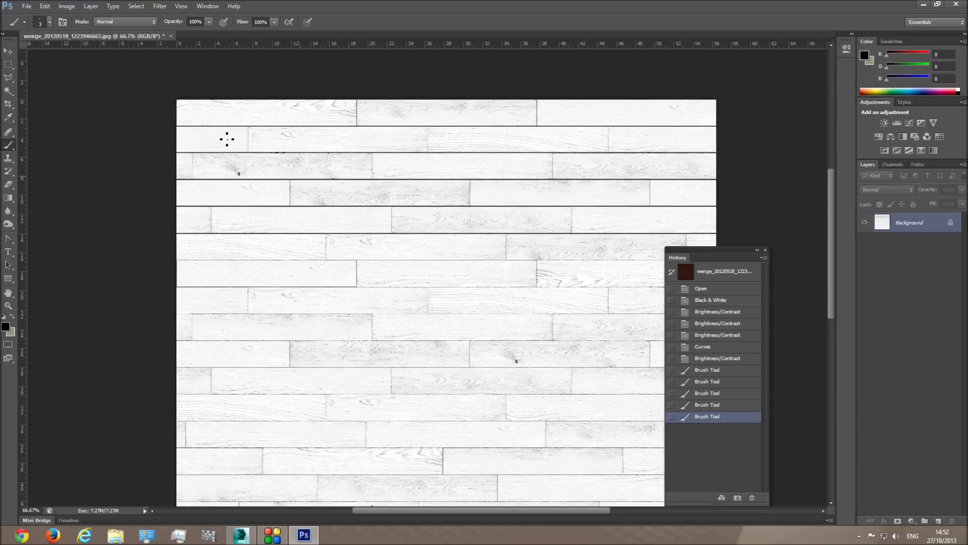
- Zoom in on the painted joints at 200% and revert all brush strokes to the last Brightness/Contrast state
{"action": "left_click", "coordinate": [8, 305]}
{"action": "left_click", "coordinate": [289, 195]}
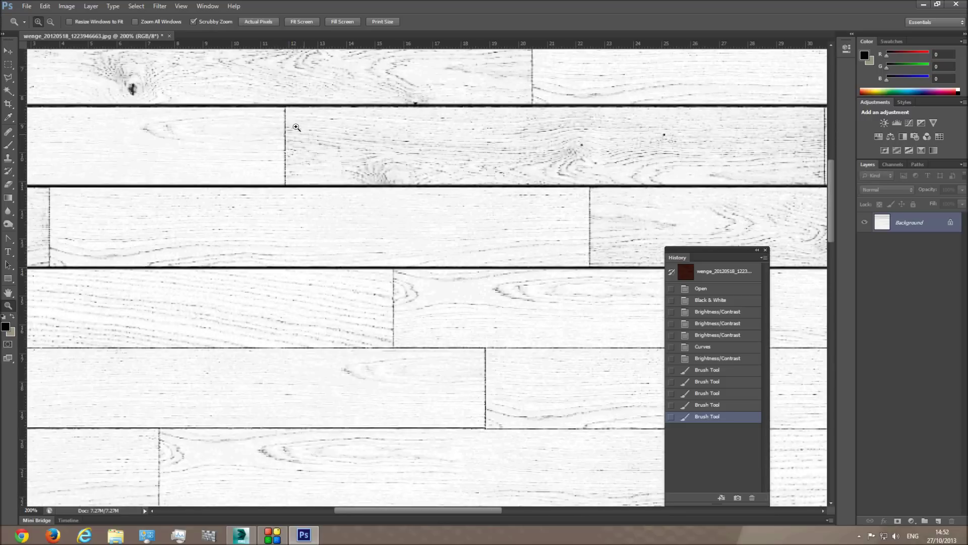
{"action": "left_click", "coordinate": [710, 358]}
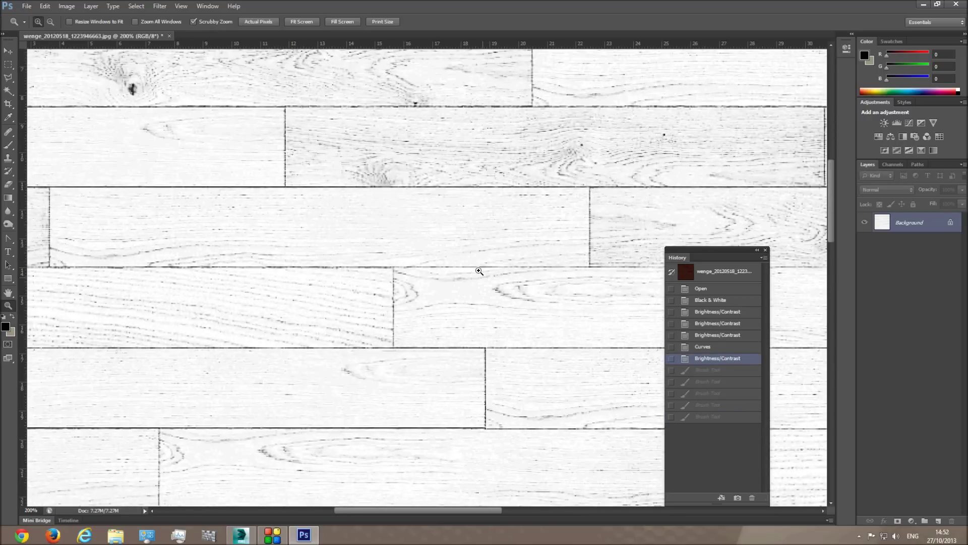
- Reactivate the Brush tool and reduce its size to 1 px
{"action": "scroll", "coordinate": [488, 277], "scroll_direction": "up", "scroll_amount": 5}
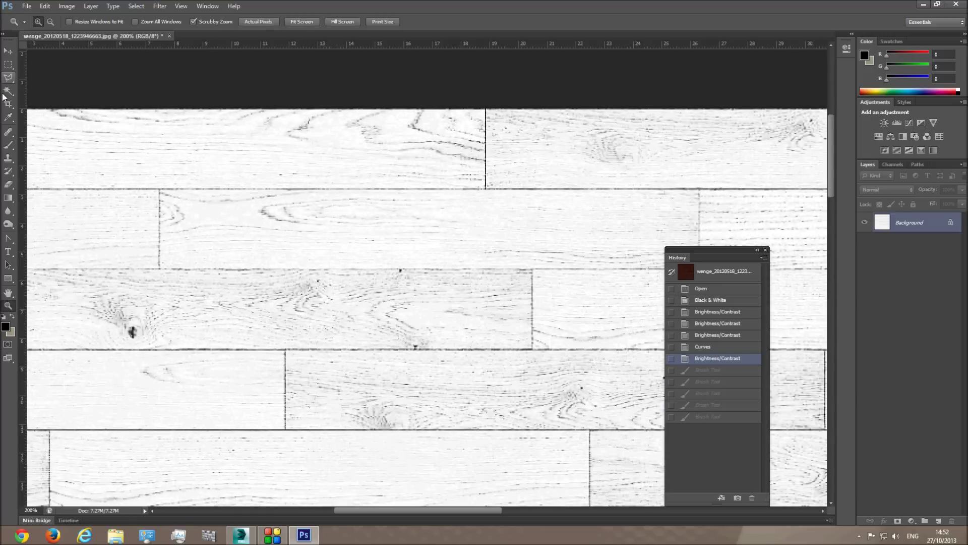
{"action": "left_click", "coordinate": [8, 144]}
{"action": "left_click", "coordinate": [50, 22]}
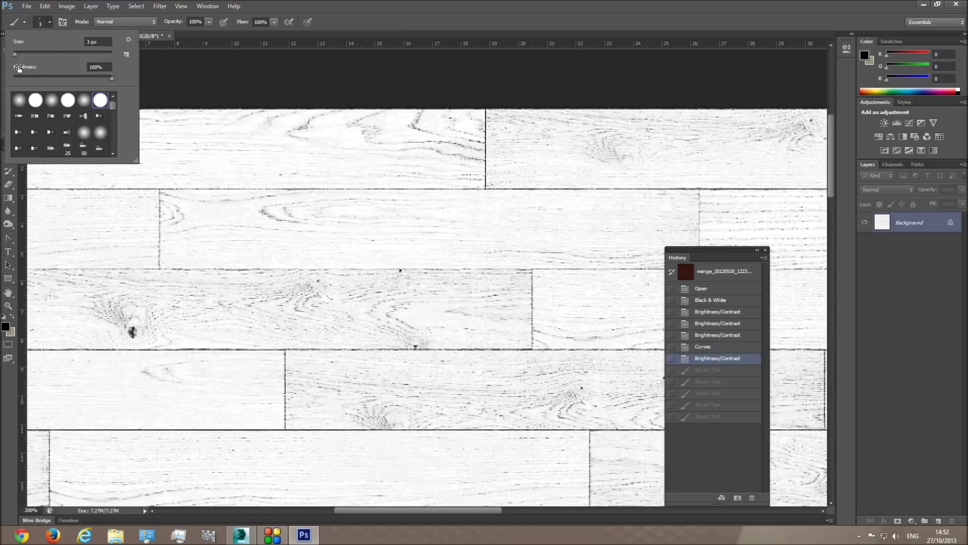
{"action": "left_click_drag", "start_coordinate": [16, 55], "coordinate": [1, 60]}
- Paint straight 1 px black lines across the texture's full width along the first four horizontal plank joints from the top
{"action": "left_click_drag", "start_coordinate": [463, 509], "coordinate": [664, 509]}
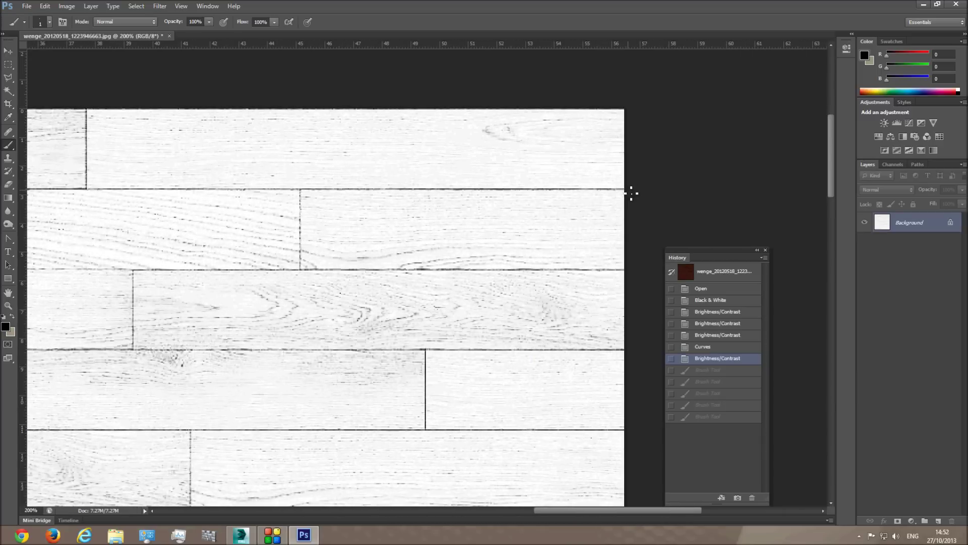
{"action": "left_click_drag", "start_coordinate": [627, 190], "coordinate": [22, 189]}
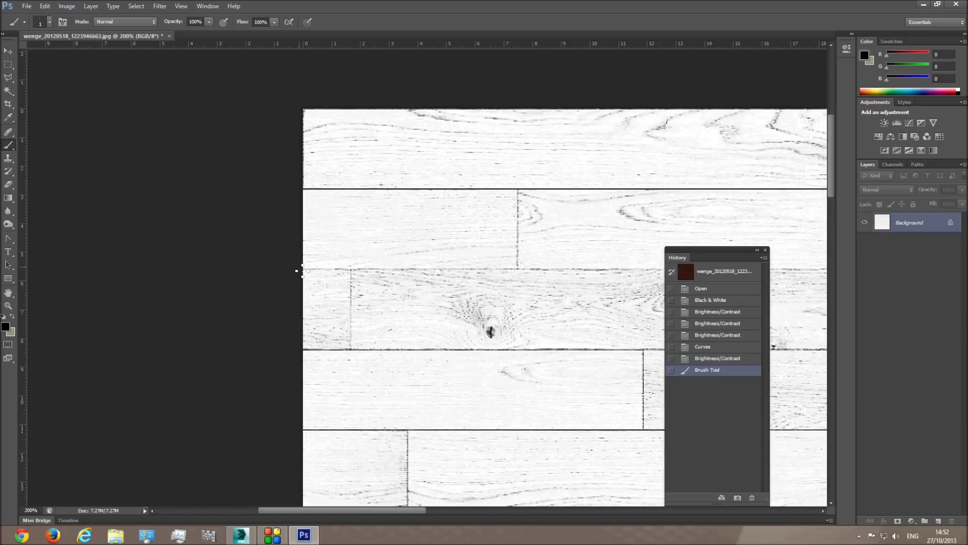
{"action": "mouse_move", "coordinate": [302, 271]}
{"action": "left_mouse_down"}
{"action": "mouse_move", "coordinate": [923, 276]}
{"action": "mouse_move", "coordinate": [967, 286]}
{"action": "left_mouse_up"}
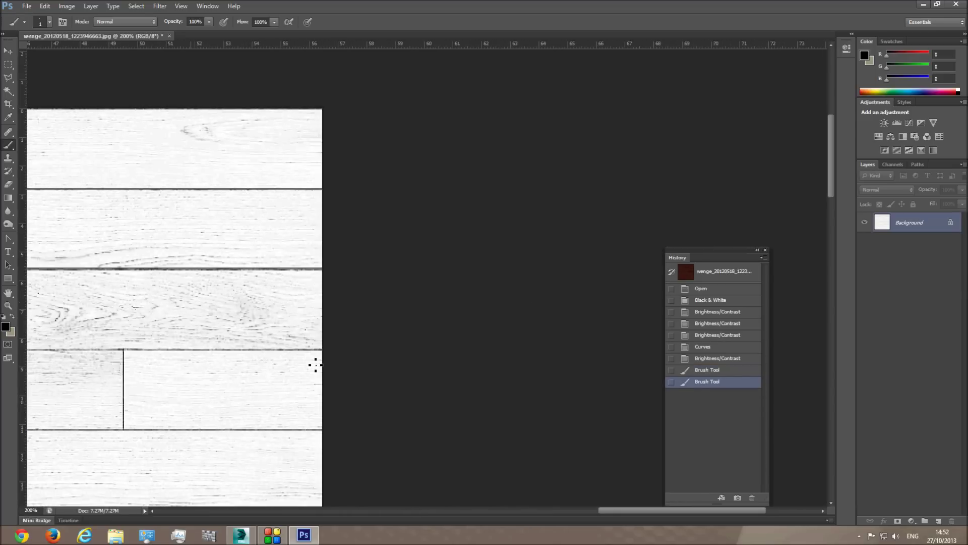
{"action": "left_click_drag", "start_coordinate": [325, 350], "coordinate": [7, 356]}
{"action": "left_click_drag", "start_coordinate": [433, 432], "coordinate": [966, 440]}
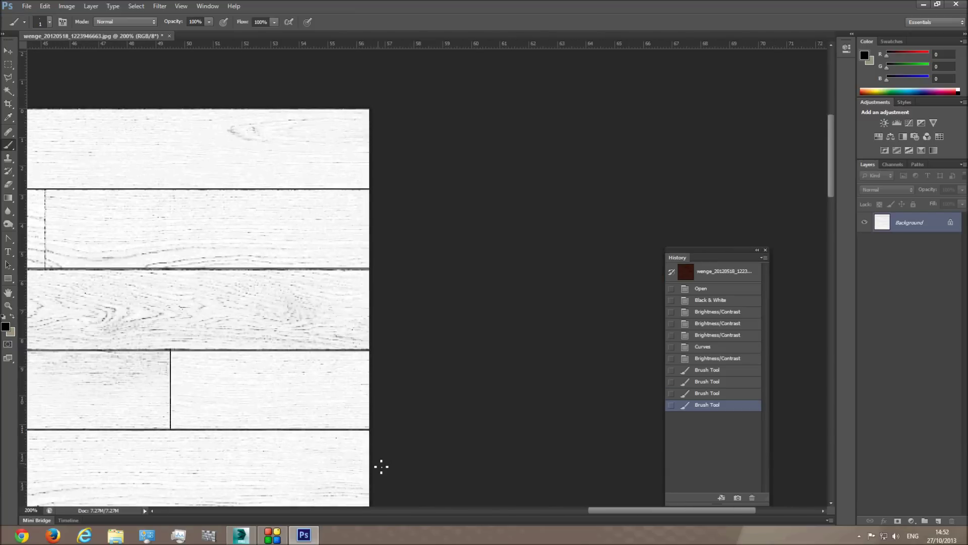
- Darken the fifth to eighth horizontal plank joints from the top with straight full-width 1 px black brush strokes
{"action": "scroll", "coordinate": [379, 442], "scroll_direction": "down", "scroll_amount": 2}
{"action": "left_click_drag", "start_coordinate": [372, 422], "coordinate": [4, 429]}
{"action": "scroll", "coordinate": [287, 452], "scroll_direction": "down", "scroll_amount": 2}
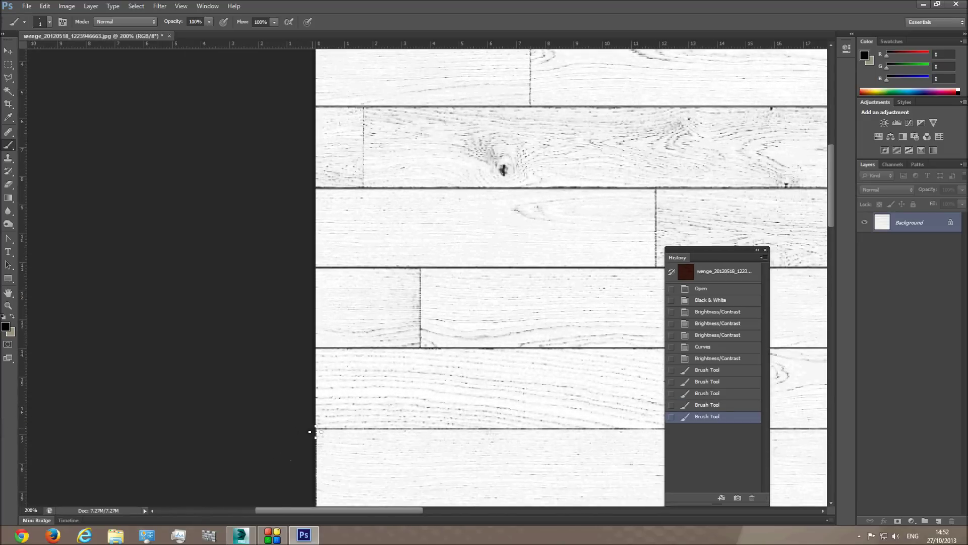
{"action": "left_click_drag", "start_coordinate": [312, 430], "coordinate": [966, 426]}
{"action": "scroll", "coordinate": [560, 452], "scroll_direction": "down", "scroll_amount": 3}
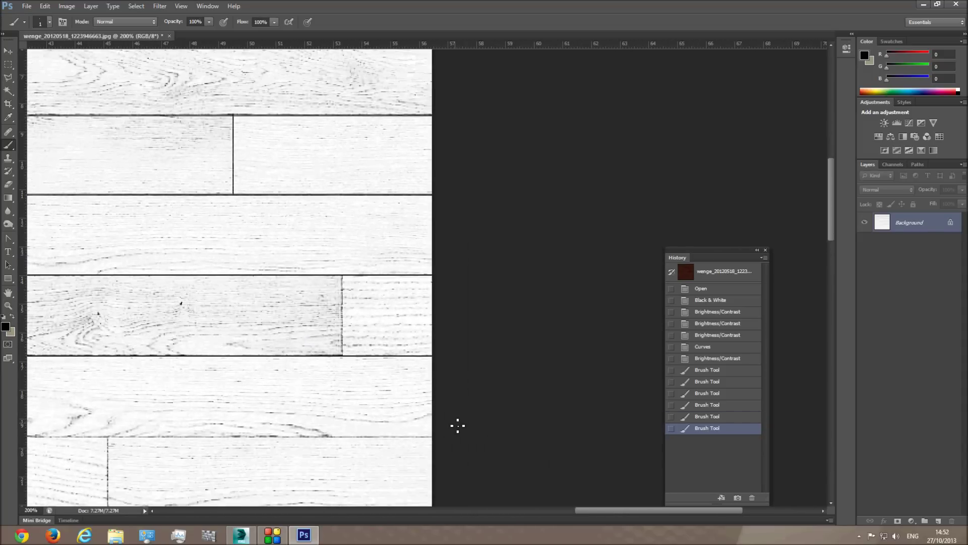
{"action": "mouse_move", "coordinate": [241, 405]}
{"action": "left_mouse_down"}
{"action": "mouse_move", "coordinate": [3, 405]}
{"action": "mouse_move", "coordinate": [2, 414]}
{"action": "left_mouse_up"}
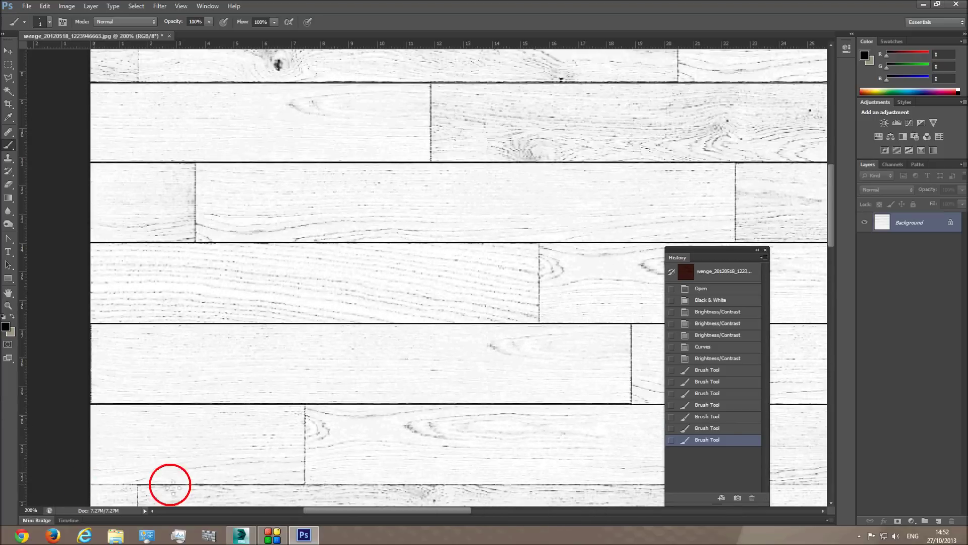
{"action": "mouse_move", "coordinate": [552, 485]}
{"action": "left_mouse_down"}
{"action": "mouse_move", "coordinate": [966, 486]}
{"action": "mouse_move", "coordinate": [966, 499]}
{"action": "left_mouse_up"}
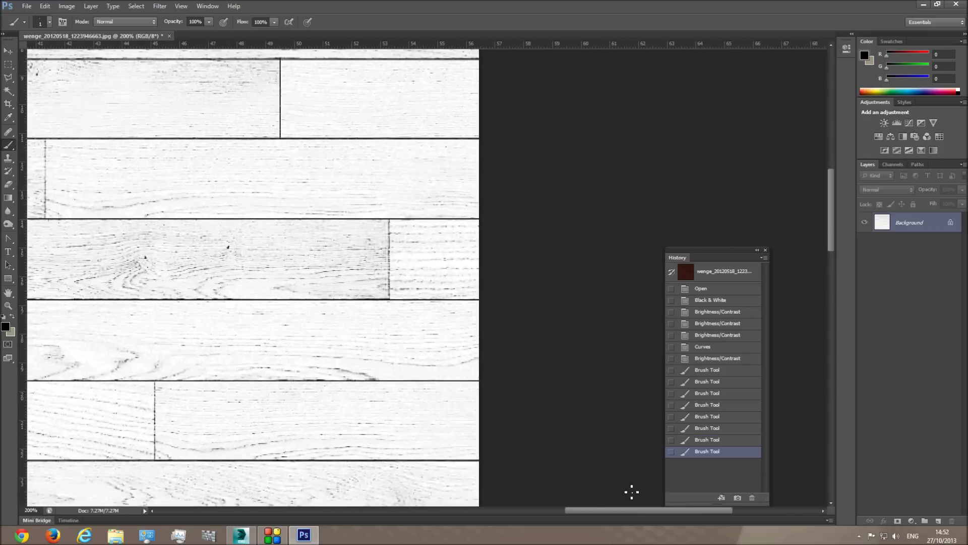
- Continue down the texture, darkening the next five horizontal plank joints with straight 1 px black strokes
{"action": "scroll", "coordinate": [502, 473], "scroll_direction": "down", "scroll_amount": 2}
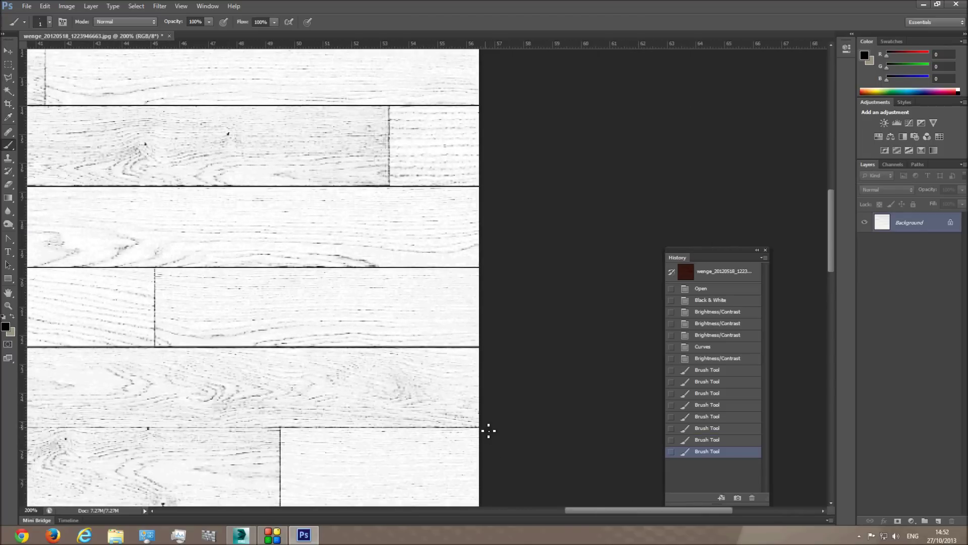
{"action": "mouse_move", "coordinate": [485, 428]}
{"action": "left_mouse_down"}
{"action": "mouse_move", "coordinate": [4, 428]}
{"action": "mouse_move", "coordinate": [368, 459]}
{"action": "left_mouse_up"}
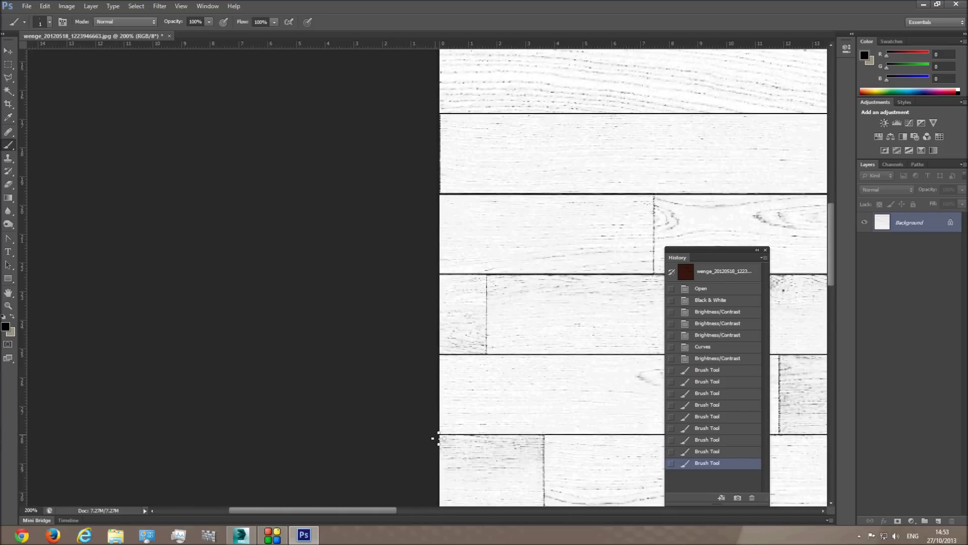
{"action": "mouse_move", "coordinate": [434, 435]}
{"action": "left_mouse_down"}
{"action": "mouse_move", "coordinate": [966, 433]}
{"action": "mouse_move", "coordinate": [396, 438]}
{"action": "left_mouse_up"}
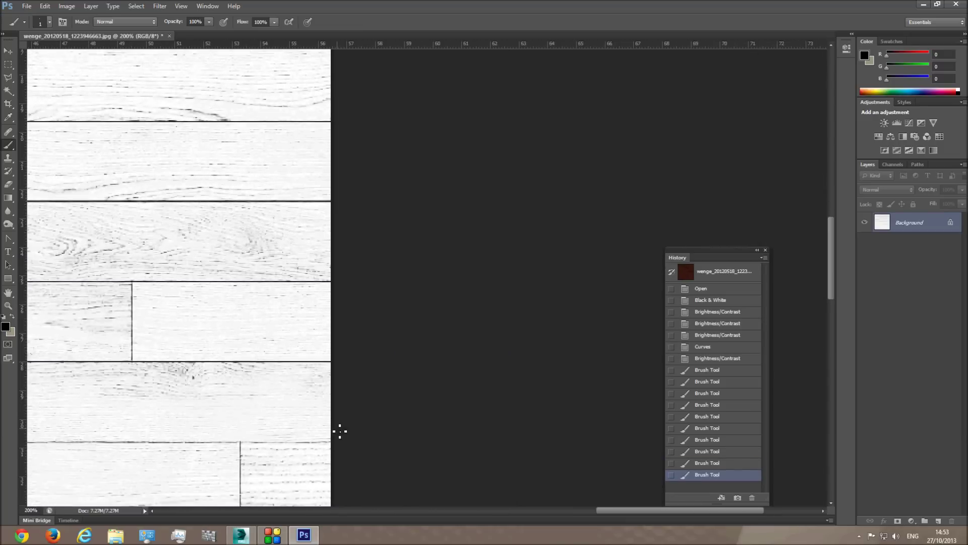
{"action": "mouse_move", "coordinate": [337, 441]}
{"action": "left_mouse_down"}
{"action": "mouse_move", "coordinate": [4, 451]}
{"action": "mouse_move", "coordinate": [364, 460]}
{"action": "mouse_move", "coordinate": [391, 454]}
{"action": "mouse_move", "coordinate": [392, 374]}
{"action": "left_mouse_up"}
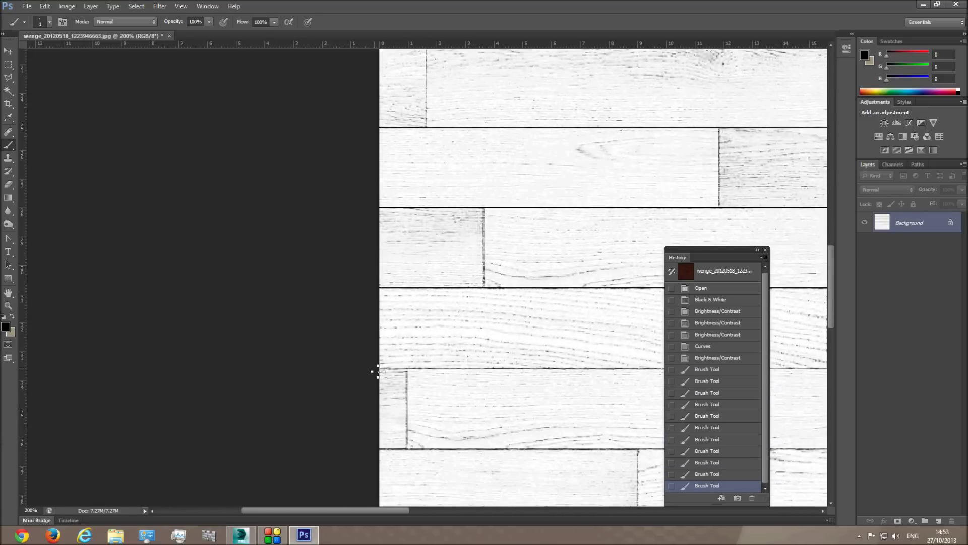
{"action": "mouse_move", "coordinate": [660, 372]}
{"action": "left_mouse_down"}
{"action": "mouse_move", "coordinate": [852, 374]}
{"action": "mouse_move", "coordinate": [513, 417]}
{"action": "left_mouse_up"}
{"action": "scroll", "coordinate": [316, 429], "scroll_direction": "down", "scroll_amount": 1}
{"action": "mouse_move", "coordinate": [316, 419]}
{"action": "left_mouse_down"}
{"action": "mouse_move", "coordinate": [5, 430]}
{"action": "mouse_move", "coordinate": [309, 434]}
{"action": "left_mouse_up"}
- Darken three more horizontal plank joints in the lower part of the texture with full-width 1 px black strokes
{"action": "scroll", "coordinate": [361, 426], "scroll_direction": "down", "scroll_amount": 4}
{"action": "scroll", "coordinate": [425, 380], "scroll_direction": "down", "scroll_amount": 4}
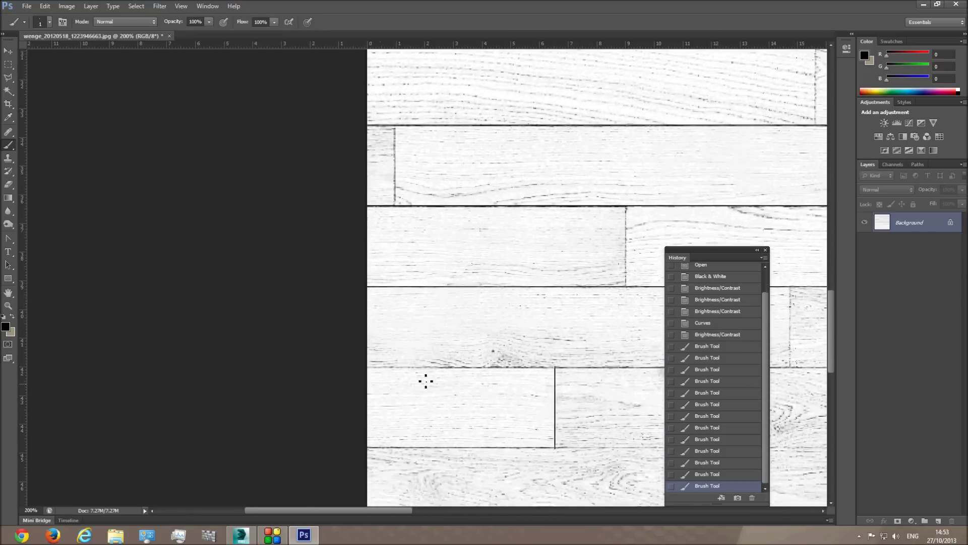
{"action": "mouse_move", "coordinate": [837, 356]}
{"action": "left_mouse_down"}
{"action": "mouse_move", "coordinate": [833, 377]}
{"action": "mouse_move", "coordinate": [833, 357]}
{"action": "left_mouse_up"}
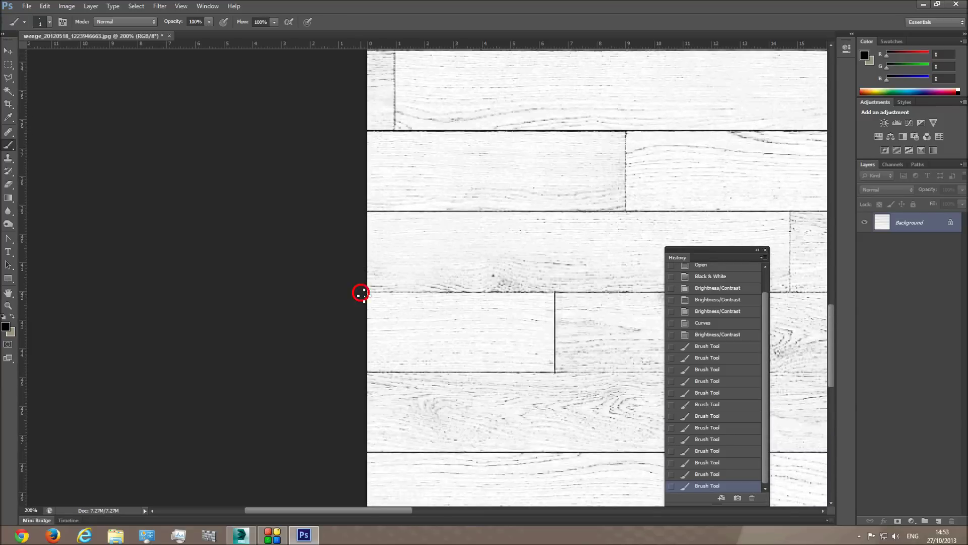
{"action": "scroll", "coordinate": [817, 309], "scroll_direction": "right", "scroll_amount": 20}
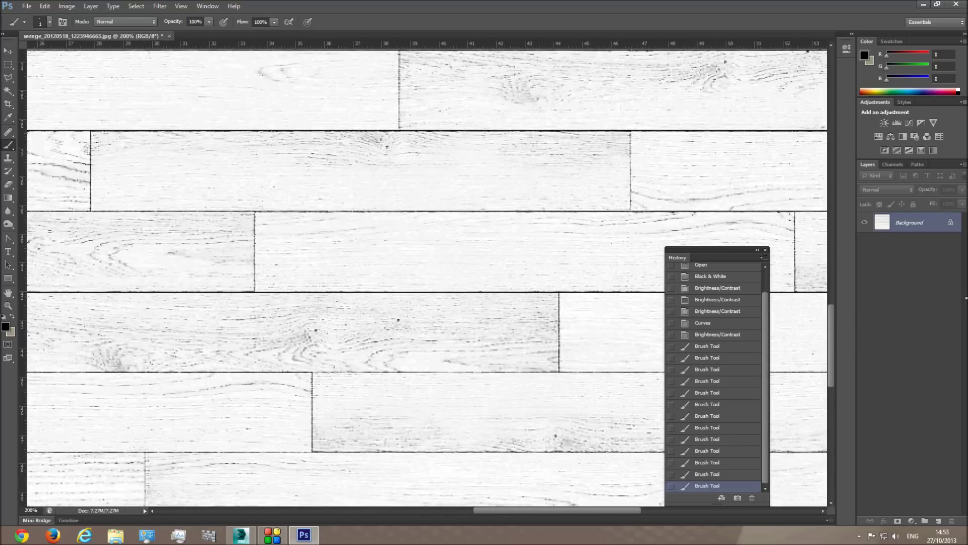
{"action": "scroll", "coordinate": [490, 368], "scroll_direction": "right", "scroll_amount": 1}
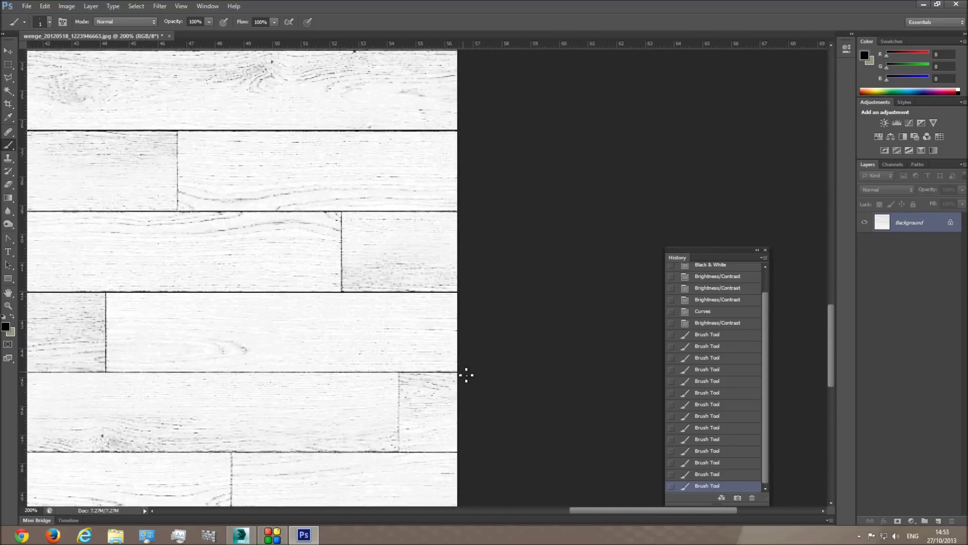
{"action": "scroll", "coordinate": [362, 375], "scroll_direction": "left", "scroll_amount": 20}
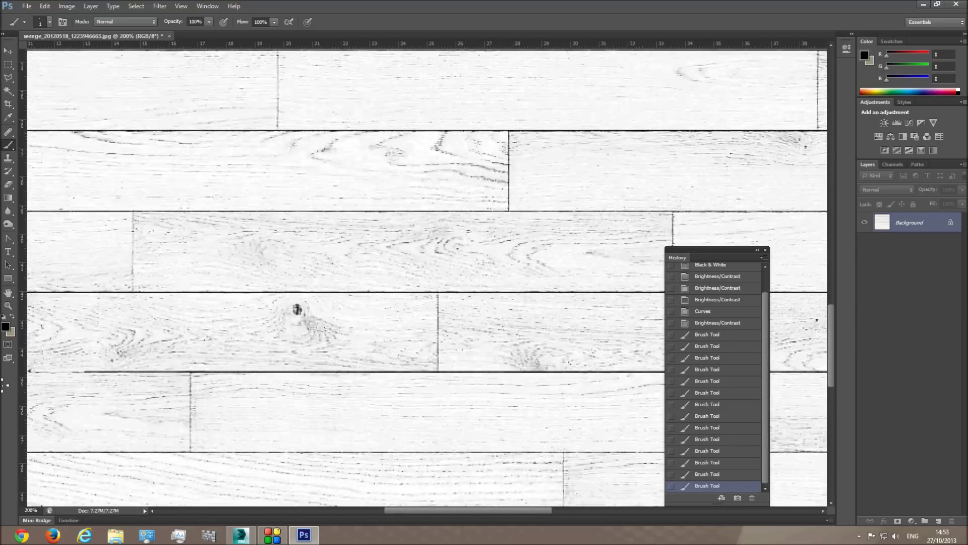
{"action": "scroll", "coordinate": [482, 473], "scroll_direction": "left", "scroll_amount": 6}
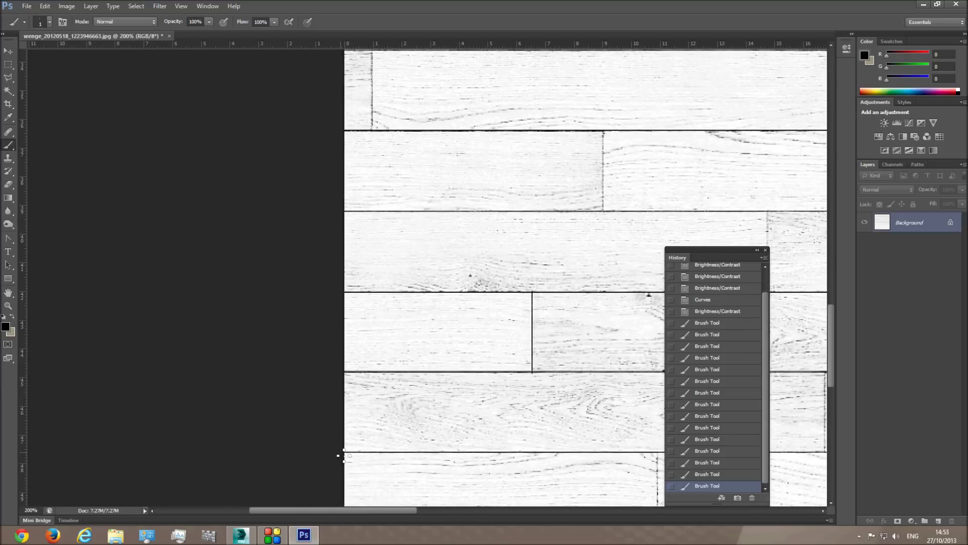
{"action": "scroll", "coordinate": [344, 455], "scroll_direction": "right", "scroll_amount": 20}
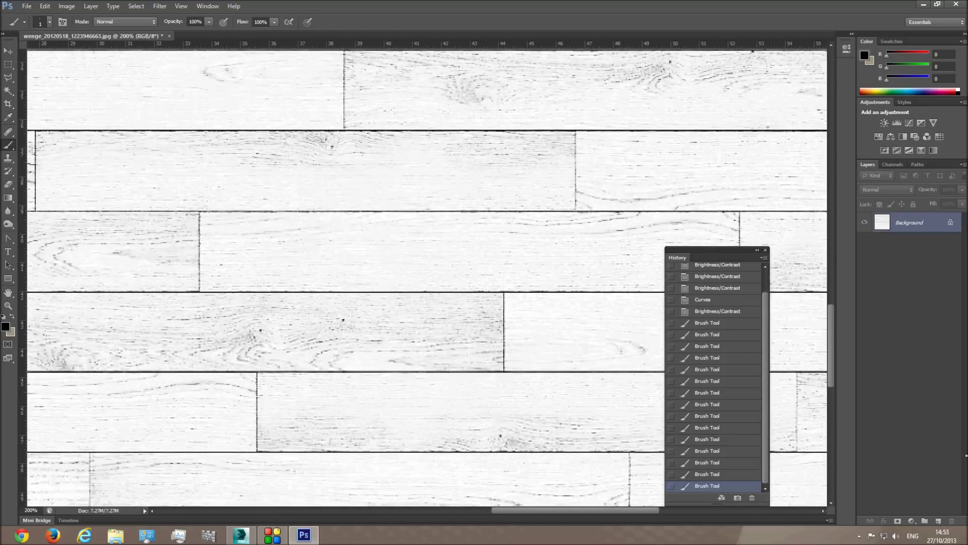
{"action": "scroll", "coordinate": [292, 454], "scroll_direction": "right", "scroll_amount": 20}
- Darken the remaining horizontal plank joints and the texture's bottom edge with straight full-width 1 px black brush strokes
{"action": "scroll", "coordinate": [292, 454], "scroll_direction": "down", "scroll_amount": 10}
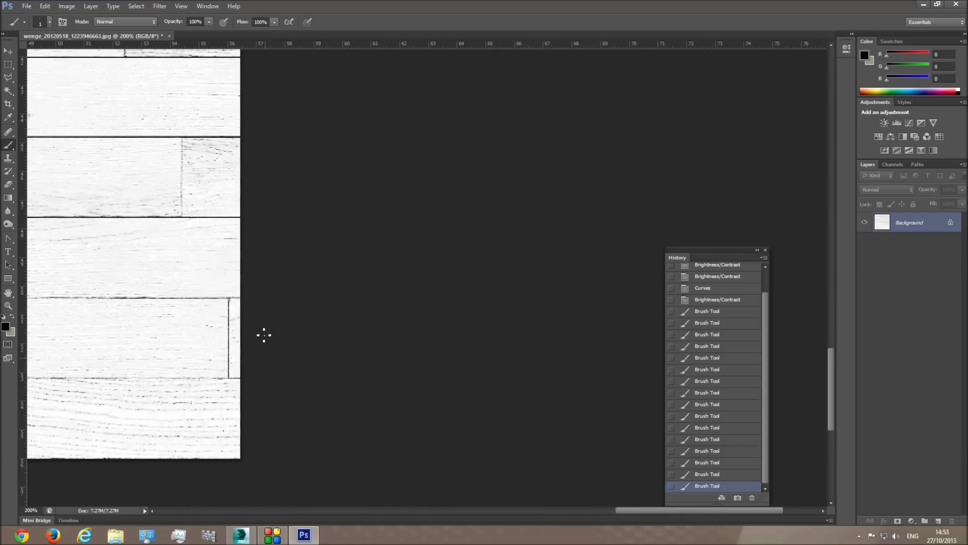
{"action": "scroll", "coordinate": [246, 299], "scroll_direction": "left", "scroll_amount": 20}
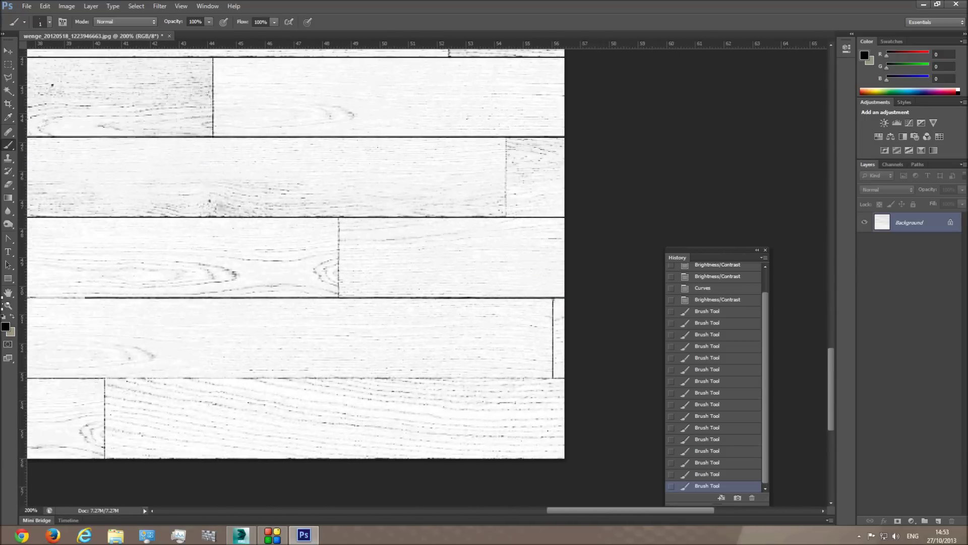
{"action": "scroll", "coordinate": [236, 408], "scroll_direction": "left", "scroll_amount": 20}
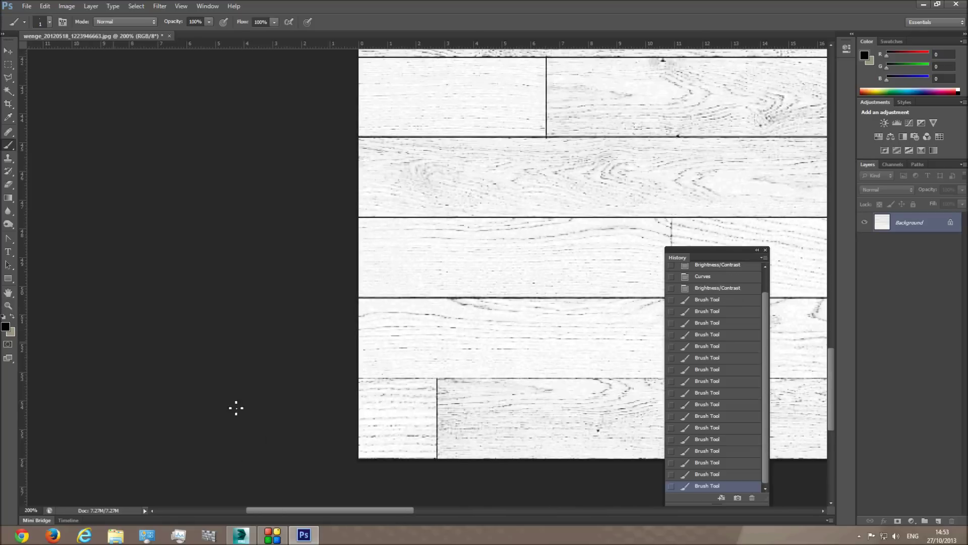
{"action": "scroll", "coordinate": [354, 381], "scroll_direction": "right", "scroll_amount": 20}
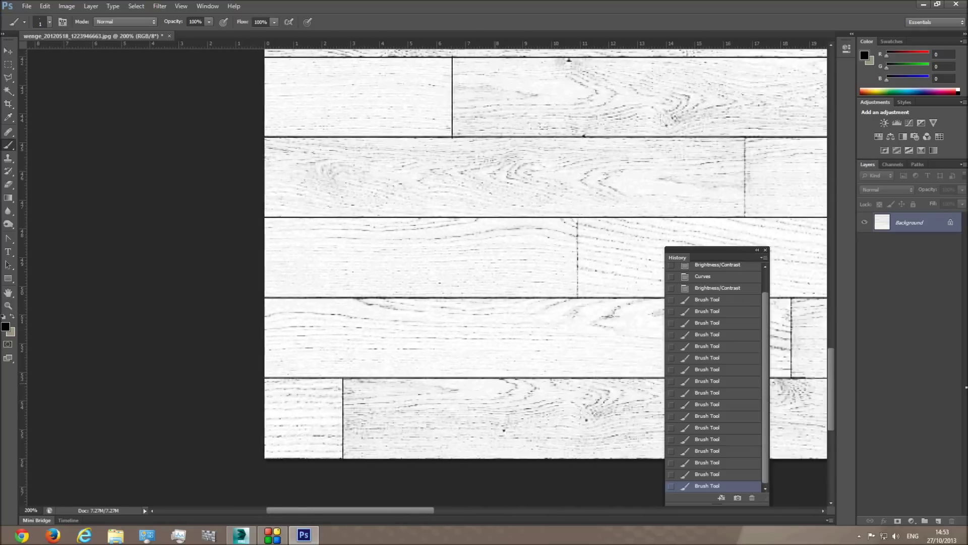
{"action": "scroll", "coordinate": [426, 252], "scroll_direction": "right", "scroll_amount": 20}
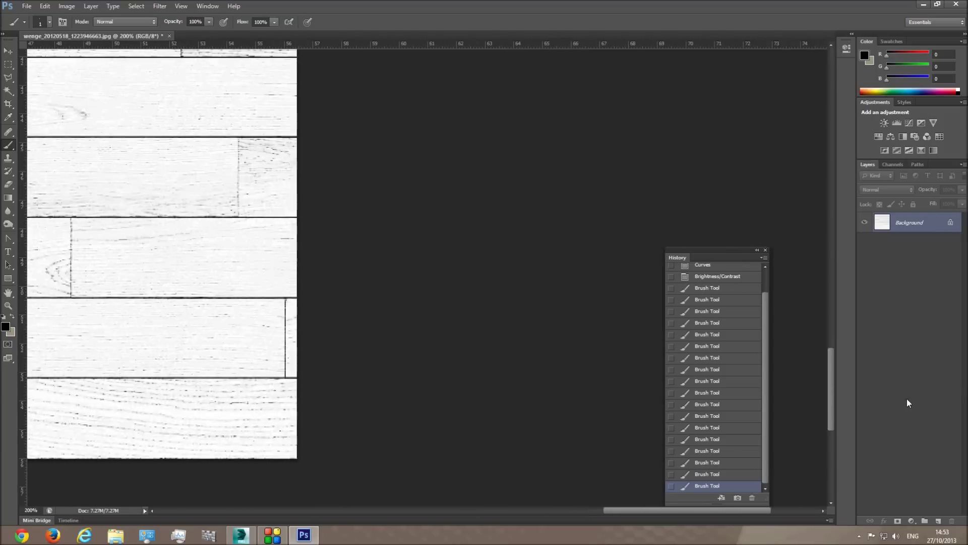
{"action": "left_click_drag", "start_coordinate": [829, 414], "coordinate": [832, 447]}
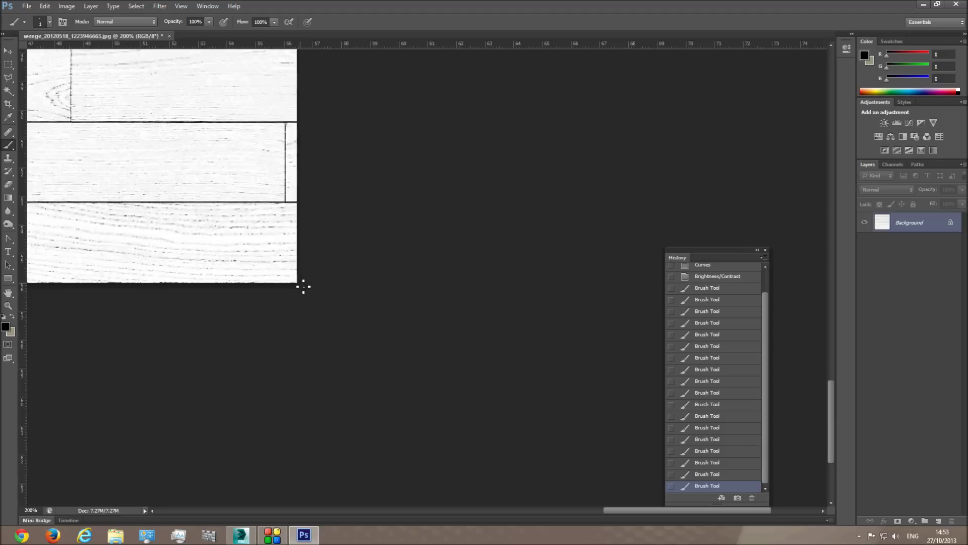
{"action": "scroll", "coordinate": [426, 167], "scroll_direction": "left", "scroll_amount": 20}
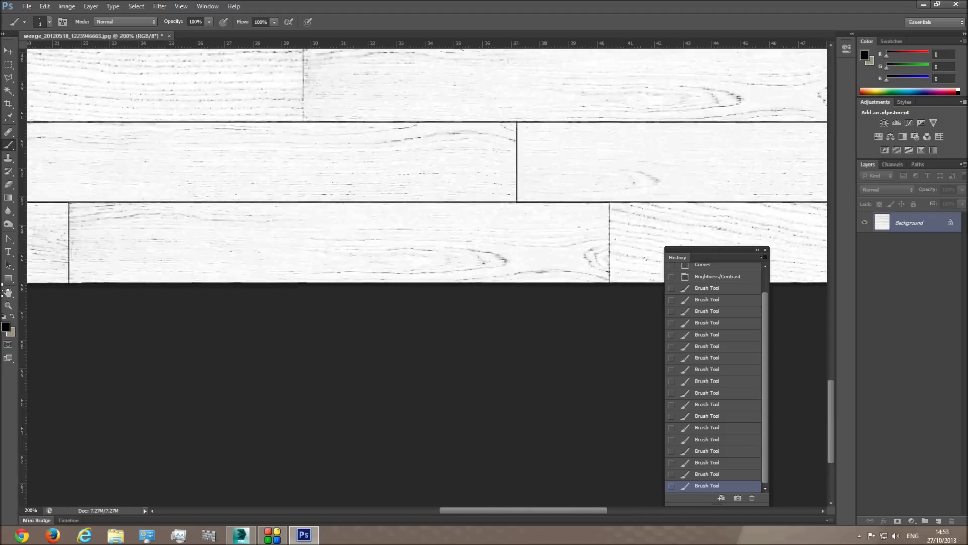
{"action": "scroll", "coordinate": [427, 166], "scroll_direction": "left", "scroll_amount": 20}
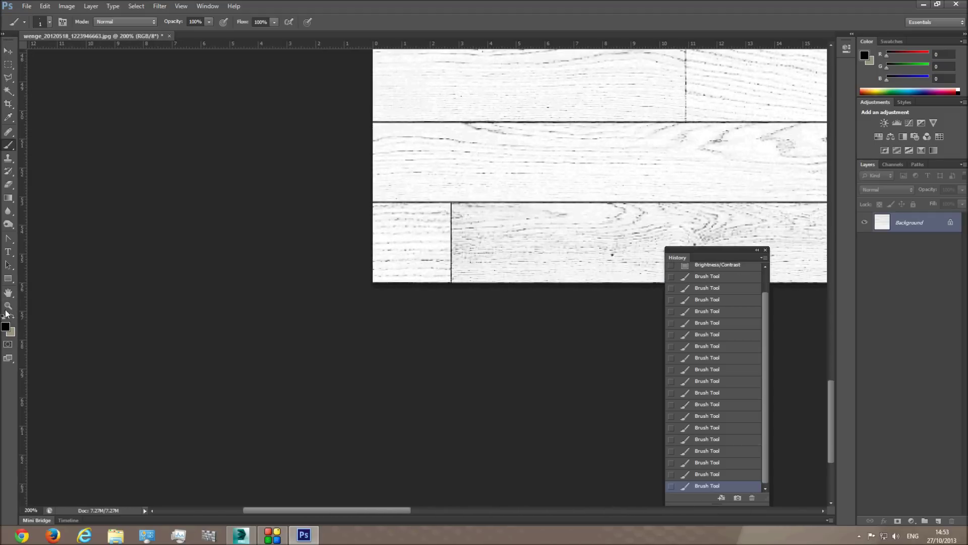
- Save the finished black-and-white plank texture to the Desktop as a JPEG named wood_bump
{"action": "left_click", "coordinate": [8, 306]}
{"action": "left_click", "coordinate": [542, 237], "text": "alt"}
{"action": "left_click", "coordinate": [544, 238], "text": "alt"}
{"action": "left_click", "coordinate": [514, 218], "text": "alt"}
{"action": "left_click", "coordinate": [405, 286], "text": "alt"}
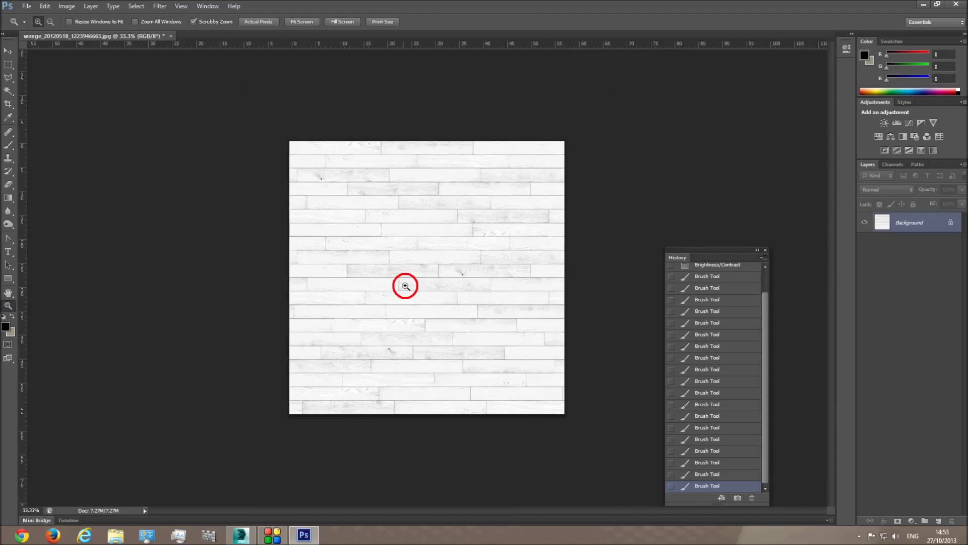
{"action": "left_click", "coordinate": [432, 284]}
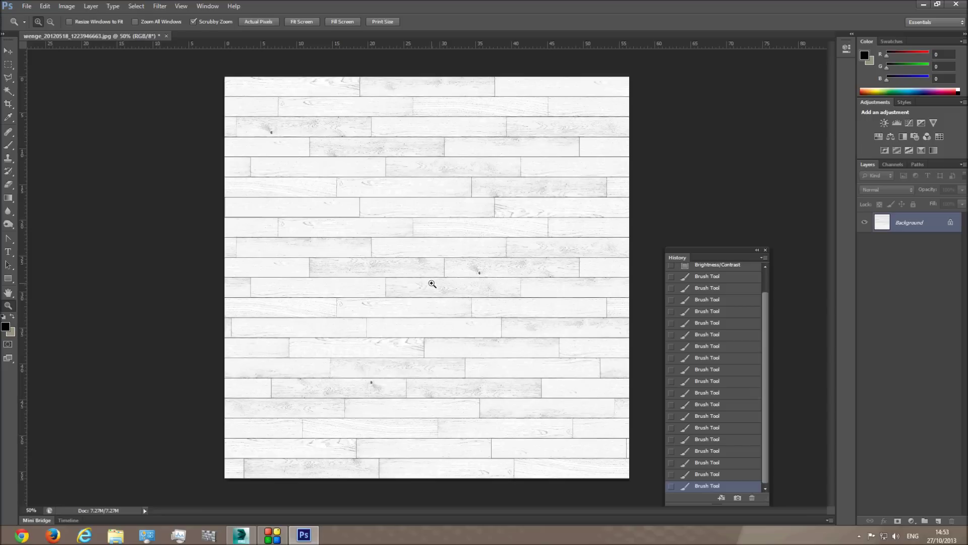
{"action": "left_click", "coordinate": [26, 6]}
{"action": "left_click", "coordinate": [60, 129]}
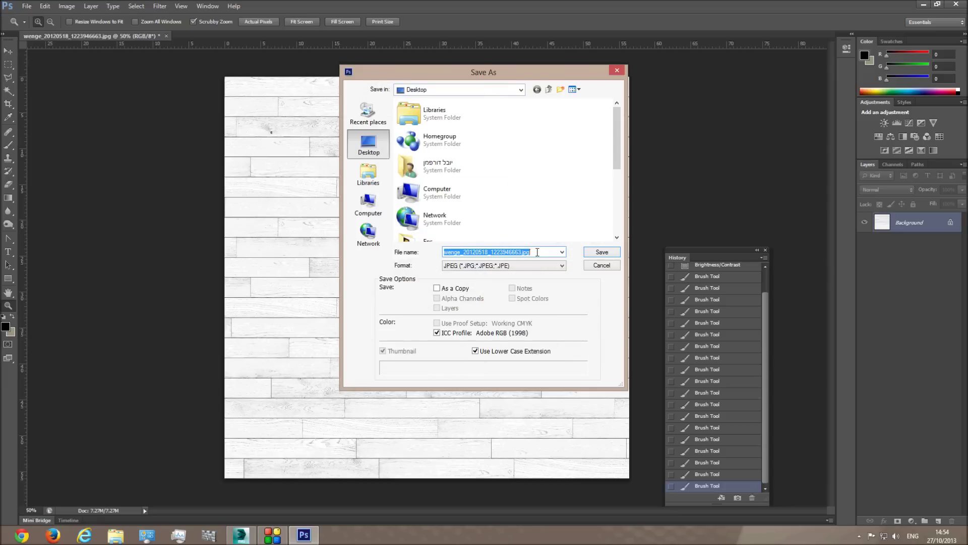
{"action": "type", "text": "wood_bump"}
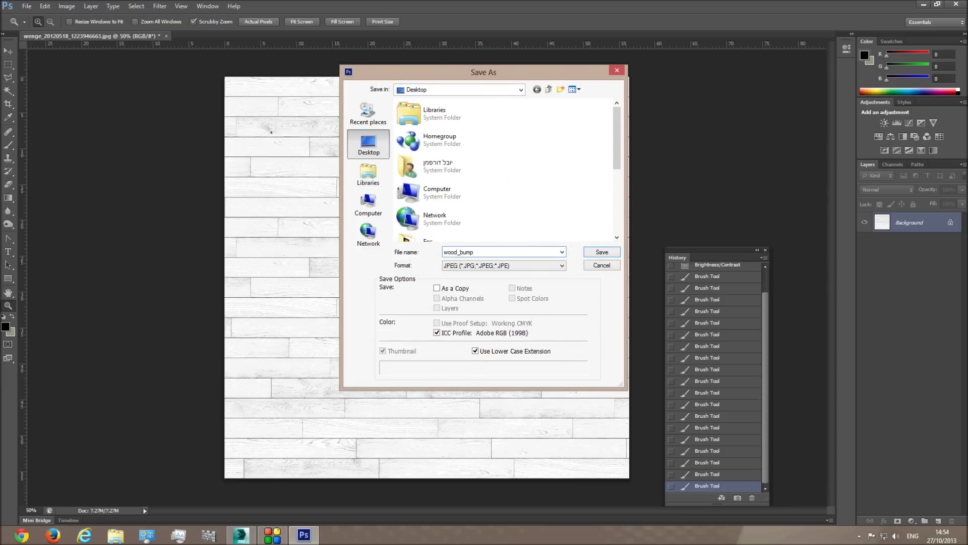
{"action": "key", "text": "Return"}
{"action": "left_click_drag", "start_coordinate": [452, 194], "coordinate": [553, 199]}
{"action": "left_click", "coordinate": [544, 145]}
{"action": "key", "text": "z"}
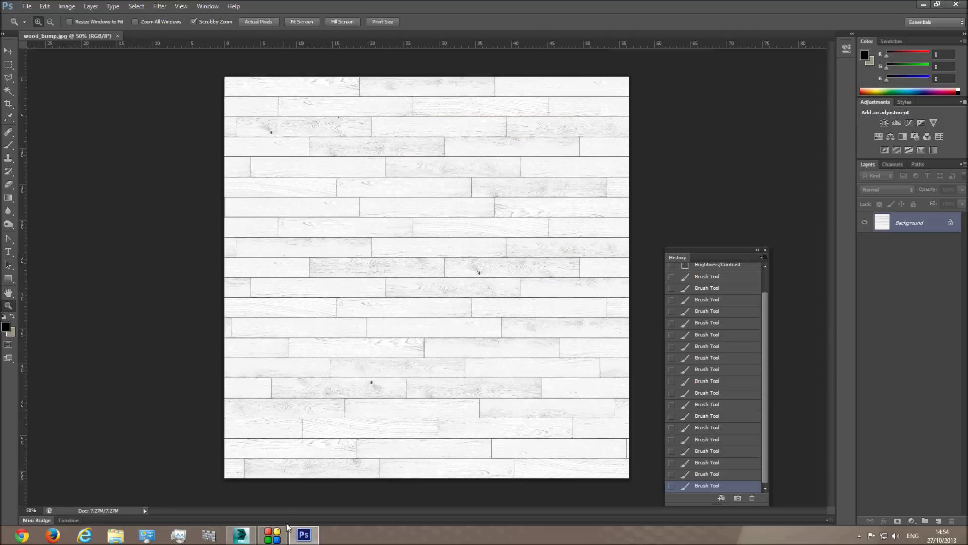
- Switch to 3ds Max and open the wood floor material's main parameters, with its sample sphere enlarged in a separate window
{"action": "left_click", "coordinate": [241, 534]}
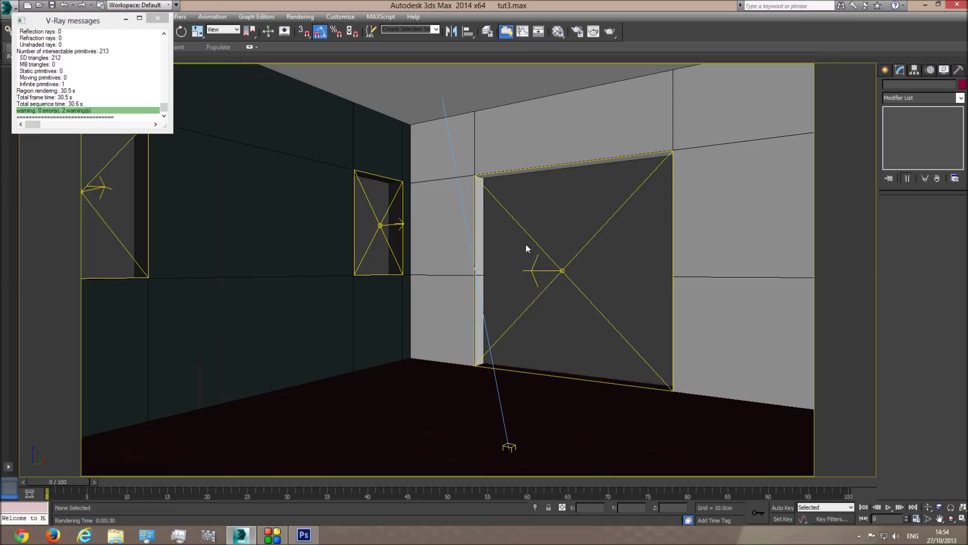
{"action": "left_click", "coordinate": [558, 31]}
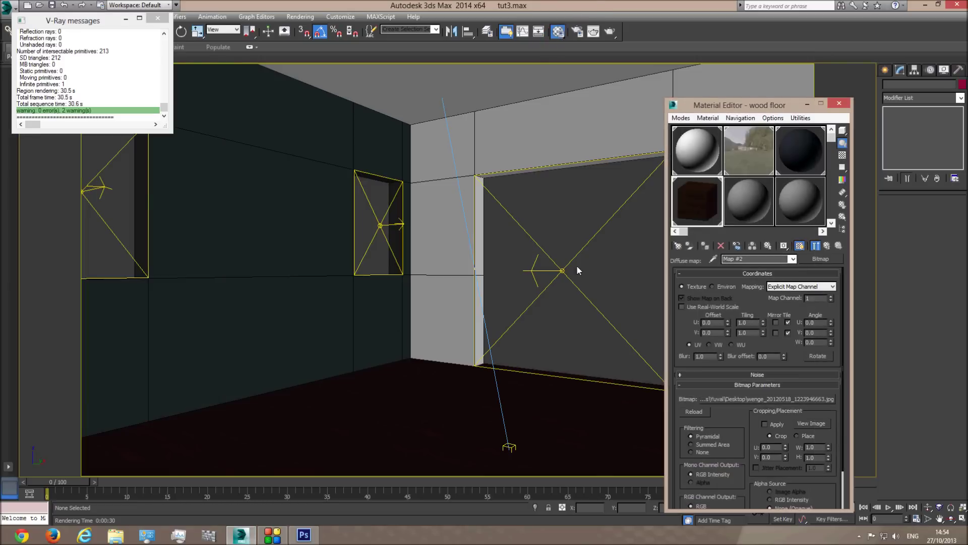
{"action": "left_click_drag", "start_coordinate": [843, 130], "coordinate": [844, 146]}
{"action": "double_click", "coordinate": [698, 201]}
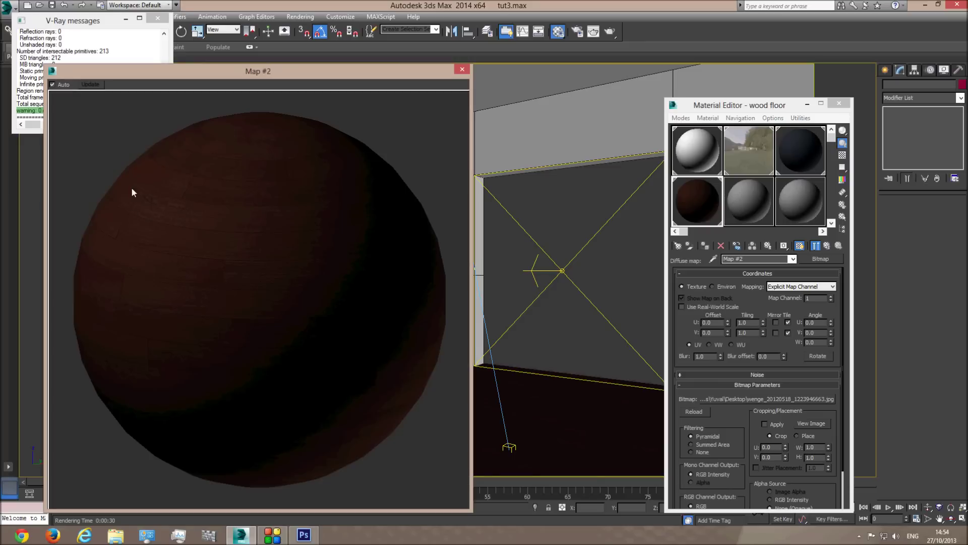
{"action": "left_click", "coordinate": [793, 258]}
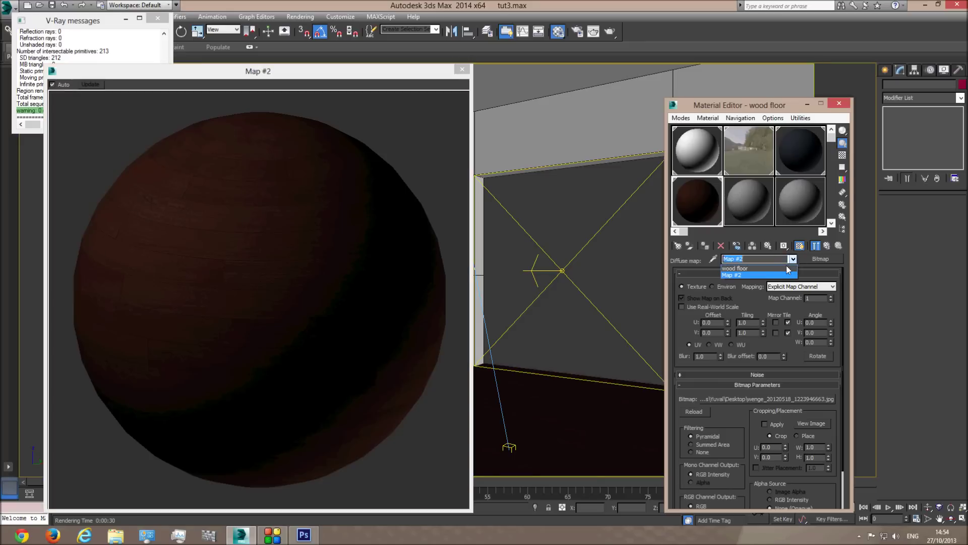
{"action": "left_click", "coordinate": [738, 269]}
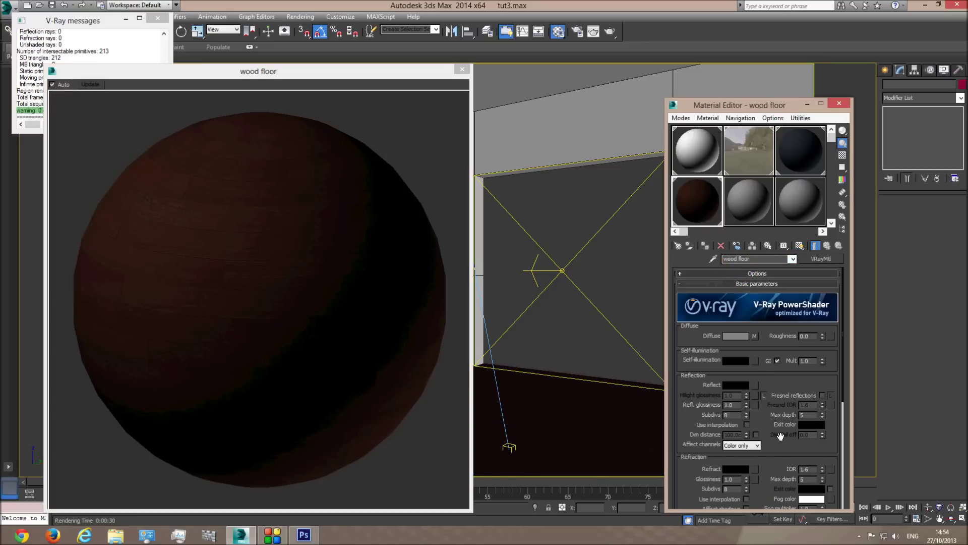
{"action": "left_click_drag", "start_coordinate": [775, 374], "coordinate": [773, 162]}
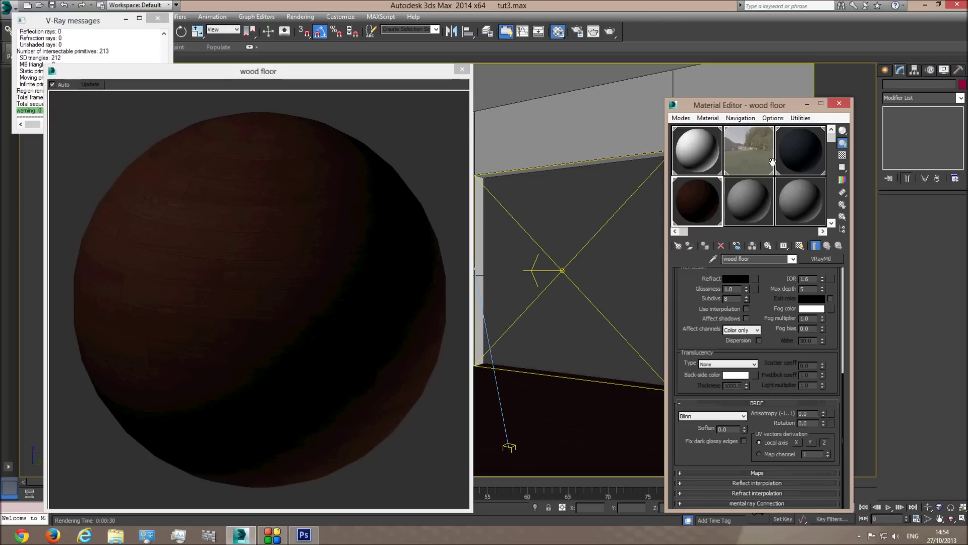
- Load wood_bump.jpg from the Desktop as a Bitmap in the wood floor material's Bump map slot
{"action": "left_click", "coordinate": [762, 472]}
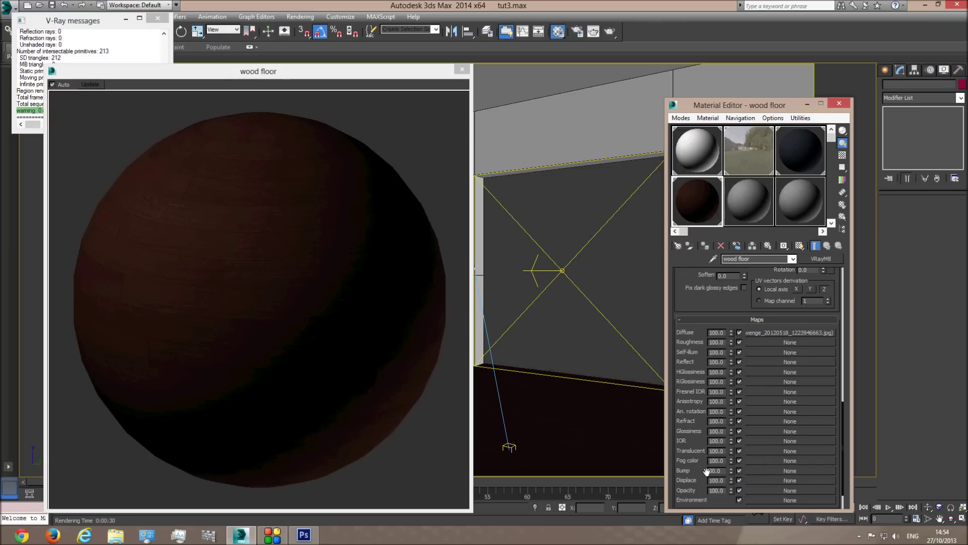
{"action": "left_click", "coordinate": [758, 469]}
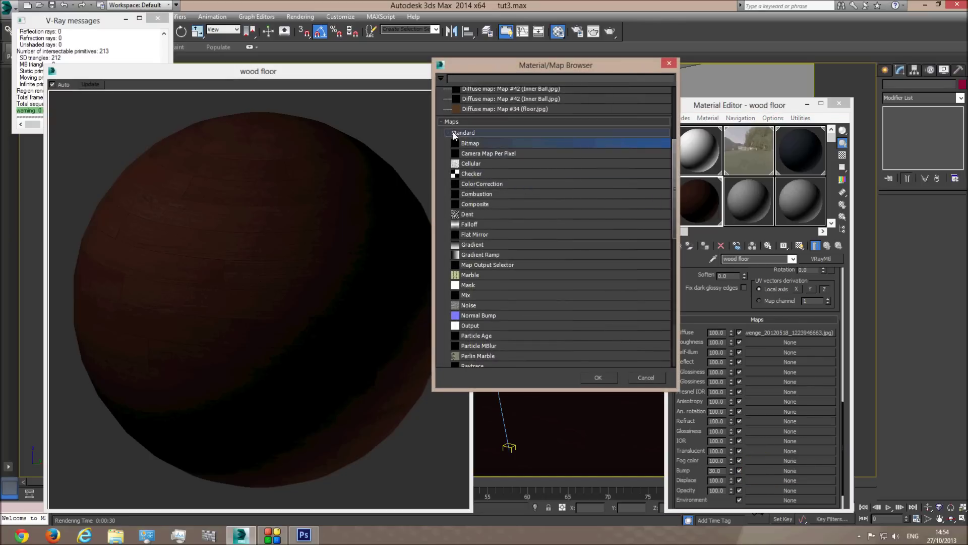
{"action": "double_click", "coordinate": [470, 144]}
{"action": "left_click_drag", "start_coordinate": [346, 134], "coordinate": [346, 146]}
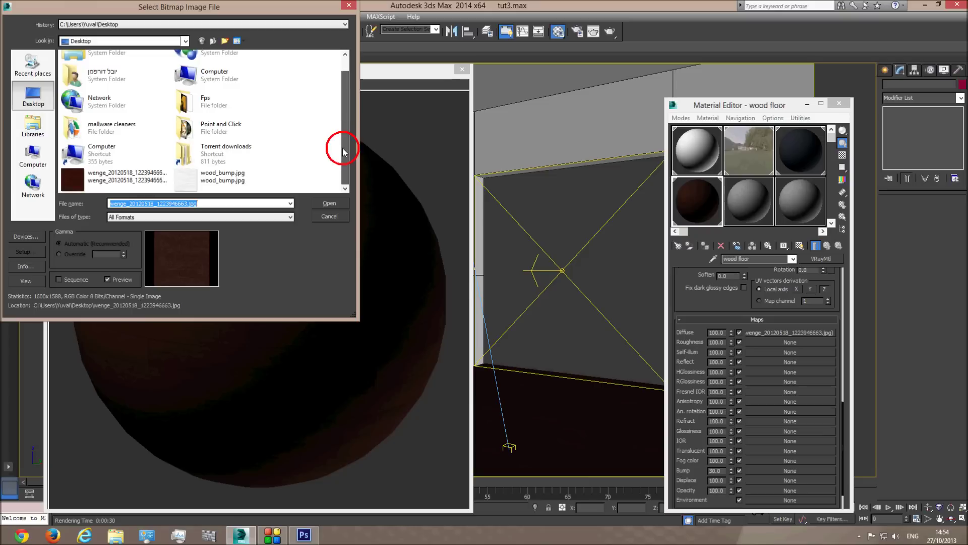
{"action": "double_click", "coordinate": [224, 186]}
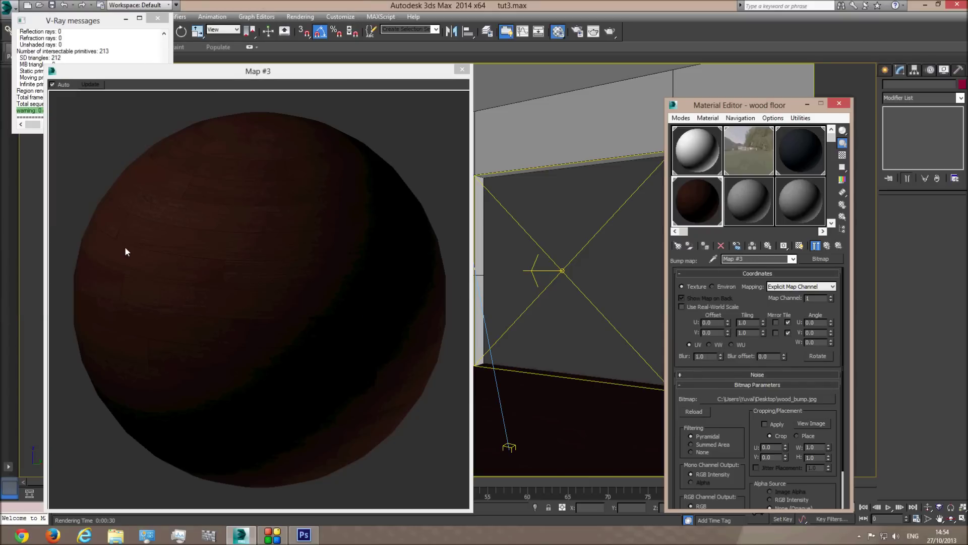
{"action": "left_click", "coordinate": [191, 262]}
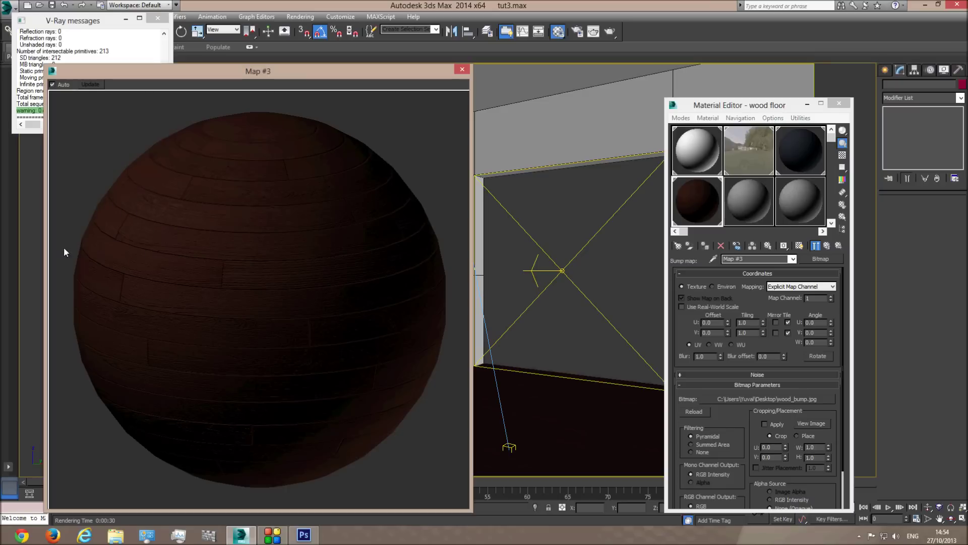
- Close the material windows and set the render output width to 2000 pixels
{"action": "left_click", "coordinate": [462, 69]}
{"action": "left_click", "coordinate": [840, 104]}
{"action": "left_click", "coordinate": [577, 31]}
{"action": "double_click", "coordinate": [691, 272]}
{"action": "type", "text": "200"}
{"action": "key", "text": "Return"}
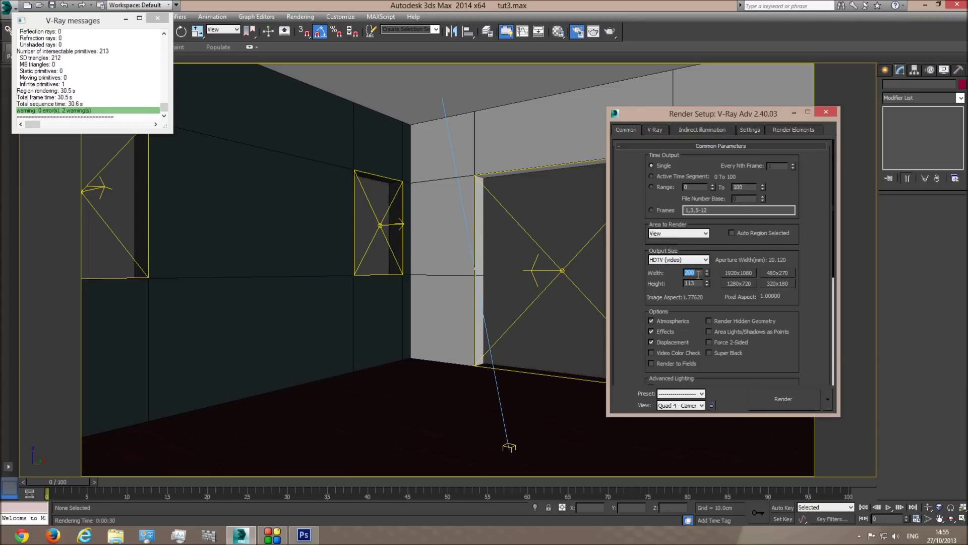
{"action": "type", "text": "2000"}
{"action": "key", "text": "Return"}
{"action": "left_click", "coordinate": [826, 112]}
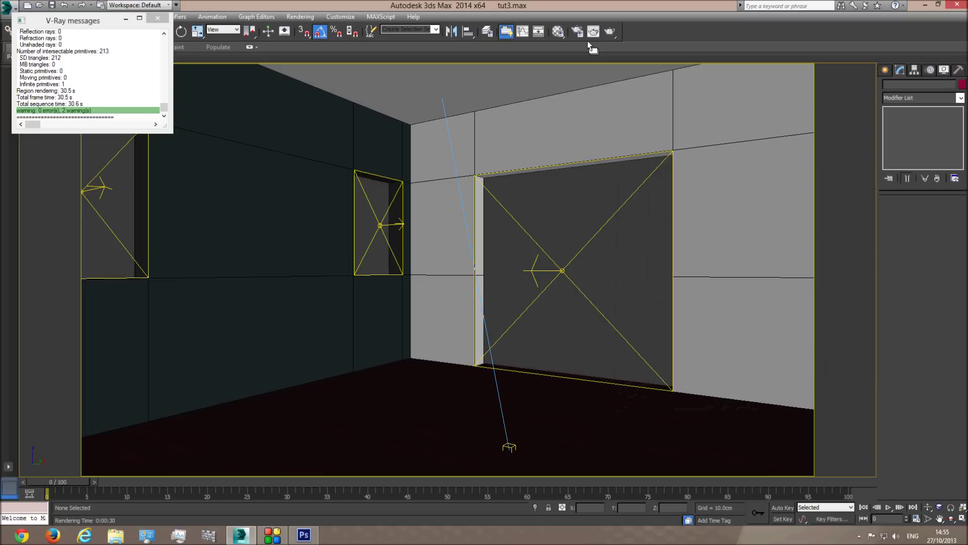
- Fit a render region across the full width of the camera view's lower part, covering the floor, and start rendering it
{"action": "left_click", "coordinate": [596, 38]}
{"action": "left_click", "coordinate": [249, 52]}
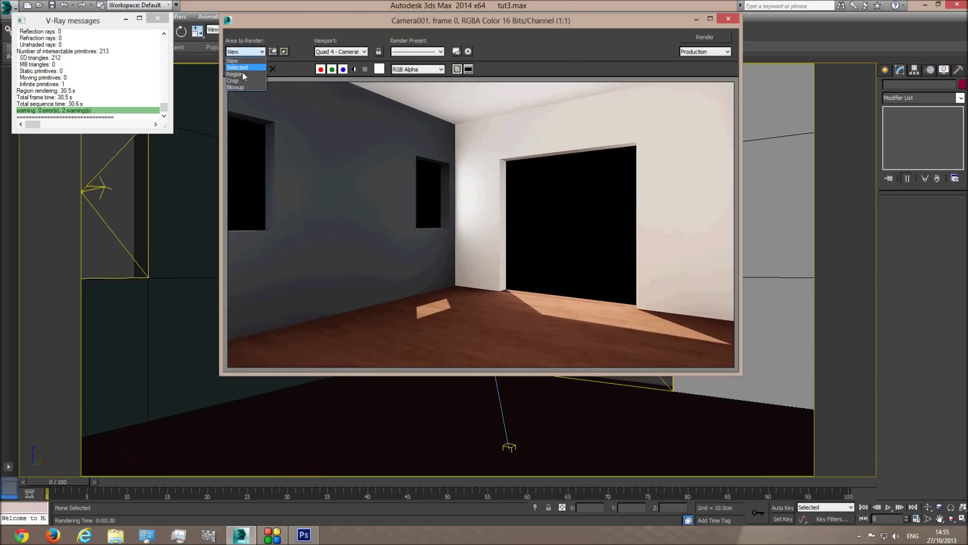
{"action": "left_click", "coordinate": [237, 74]}
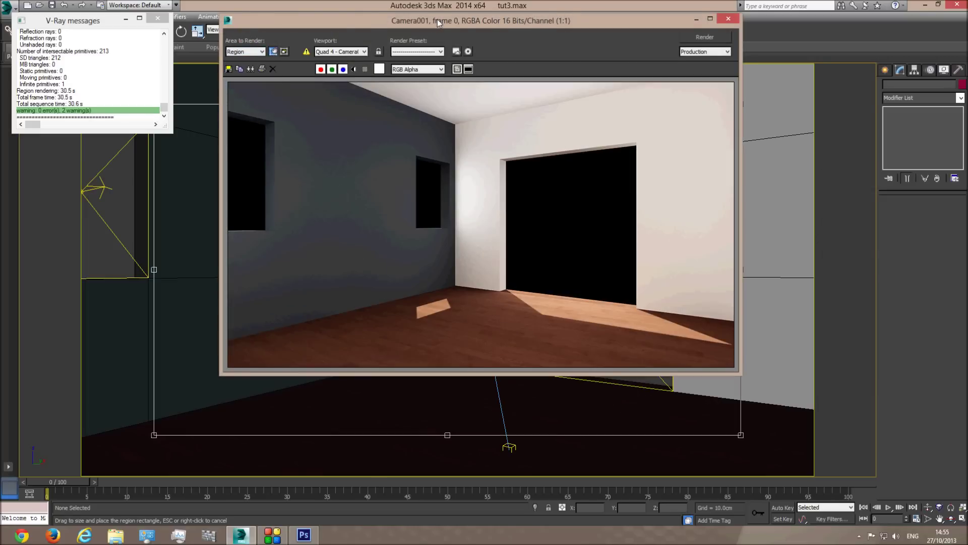
{"action": "left_click_drag", "start_coordinate": [438, 21], "coordinate": [629, 528]}
{"action": "left_click_drag", "start_coordinate": [350, 281], "coordinate": [278, 323]}
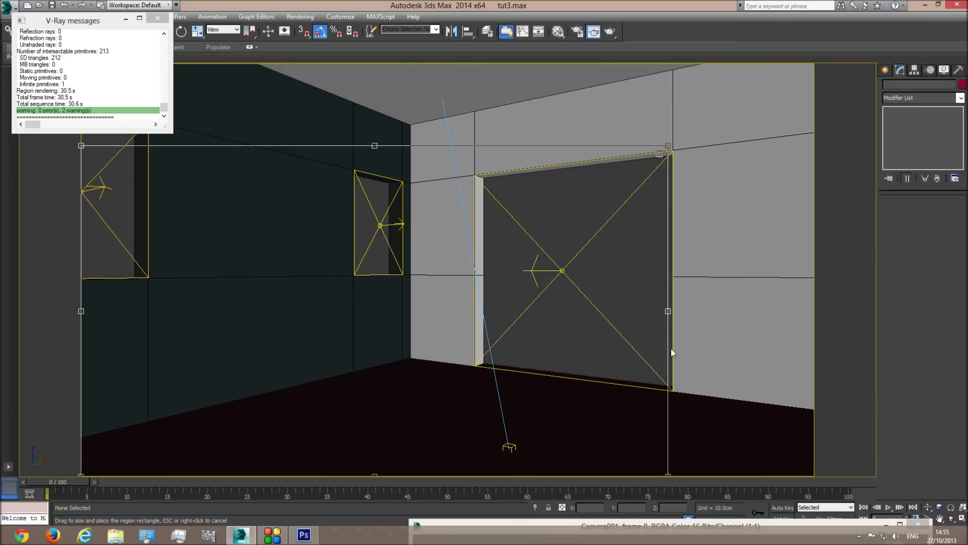
{"action": "left_click_drag", "start_coordinate": [667, 312], "coordinate": [815, 311]}
{"action": "left_click_drag", "start_coordinate": [447, 146], "coordinate": [450, 355]}
{"action": "left_click", "coordinate": [580, 516]}
{"action": "left_click", "coordinate": [749, 88]}
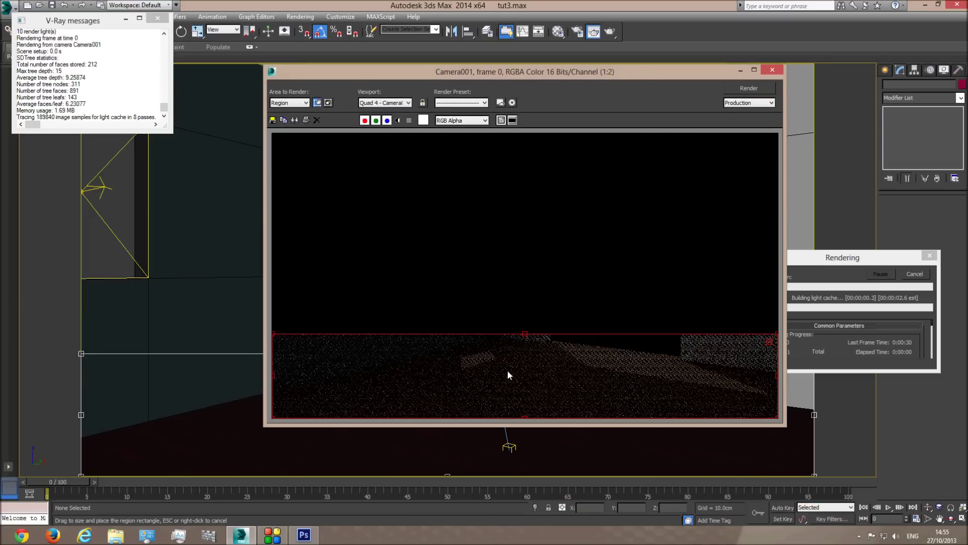
- Enlarge the region render to 1:1 and examine the floor's plank joints and bump detail across the image
{"action": "left_click", "coordinate": [523, 377], "text": "ctrl"}
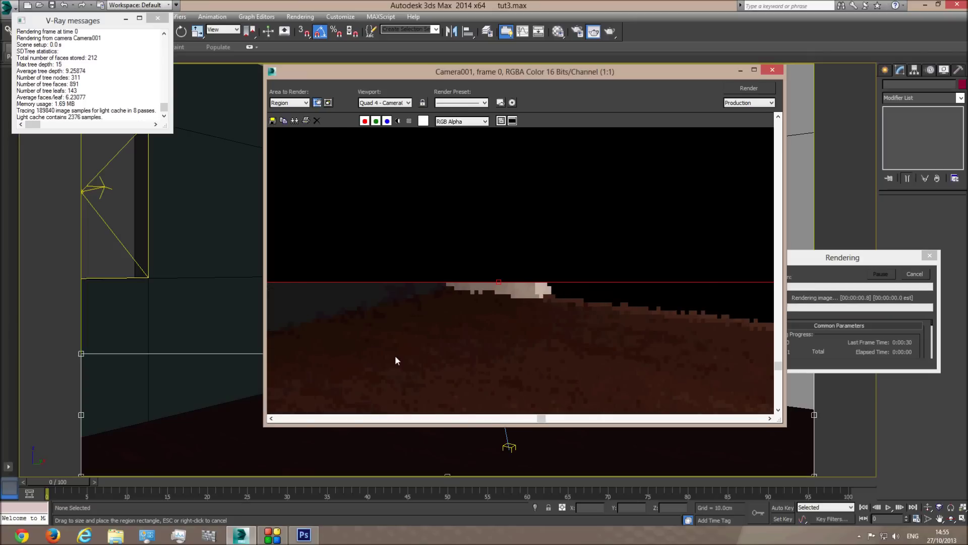
{"action": "left_click_drag", "start_coordinate": [542, 418], "coordinate": [240, 416]}
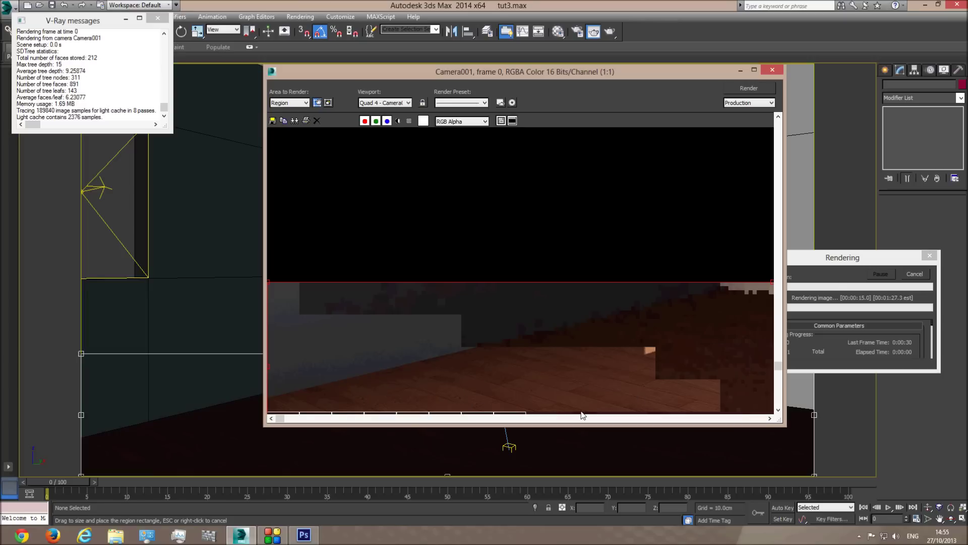
{"action": "left_click_drag", "start_coordinate": [280, 418], "coordinate": [503, 419]}
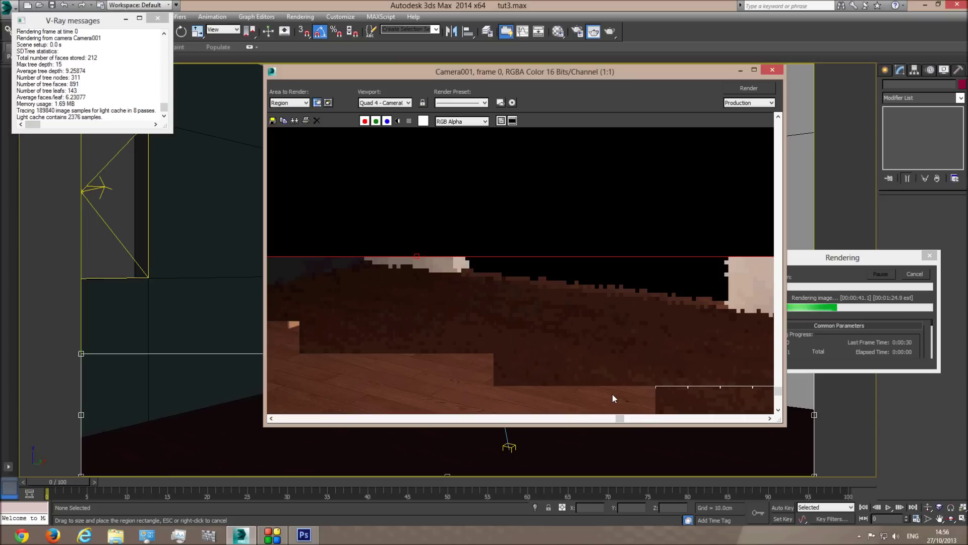
{"action": "scroll", "coordinate": [519, 377], "scroll_direction": "down", "scroll_amount": 1}
{"action": "scroll", "coordinate": [579, 410], "scroll_direction": "up", "scroll_amount": 1}
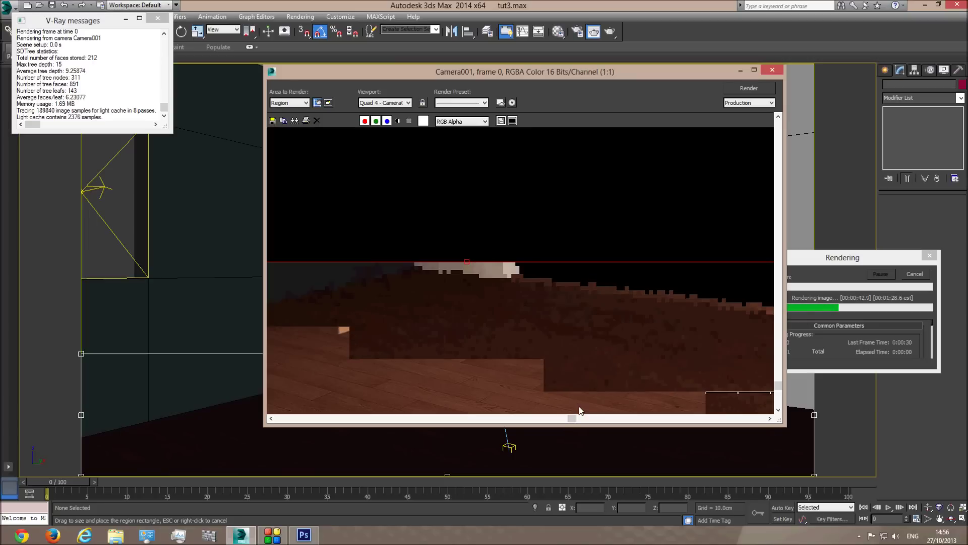
{"action": "left_click_drag", "start_coordinate": [498, 422], "coordinate": [472, 420]}
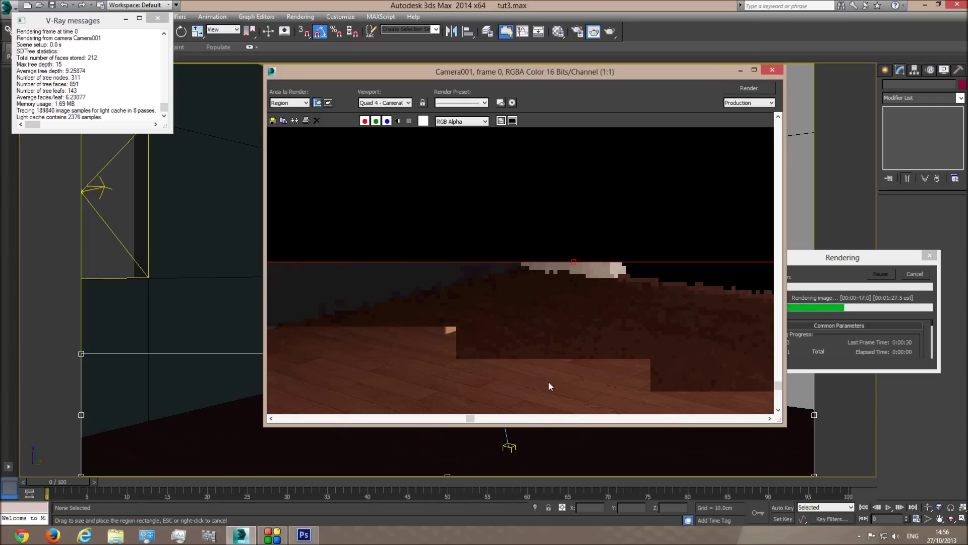
- Examine the floor's planks in the region render at different magnifications, stopping the render and closing its window
{"action": "scroll", "coordinate": [549, 381], "scroll_direction": "down", "scroll_amount": 1}
{"action": "scroll", "coordinate": [761, 387], "scroll_direction": "up", "scroll_amount": 1}
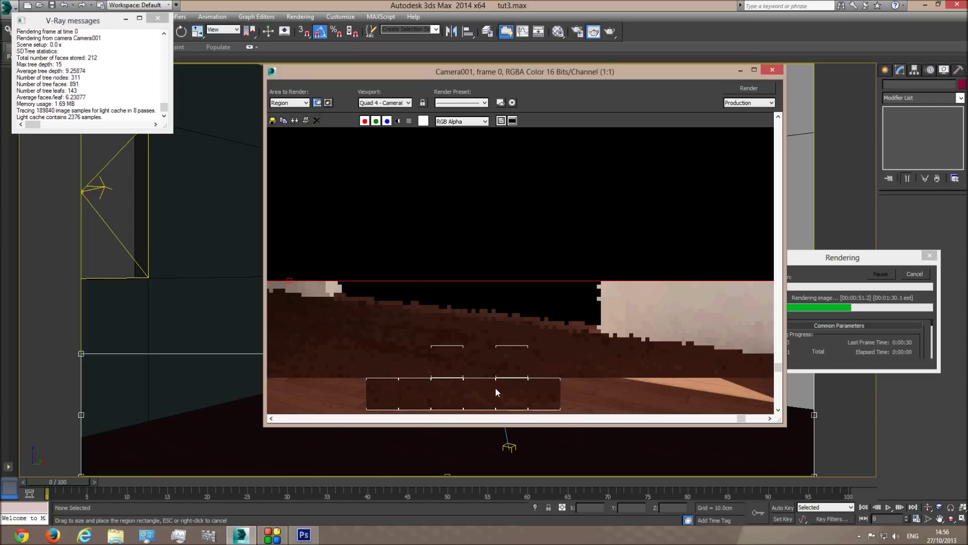
{"action": "scroll", "coordinate": [461, 384], "scroll_direction": "down", "scroll_amount": 1}
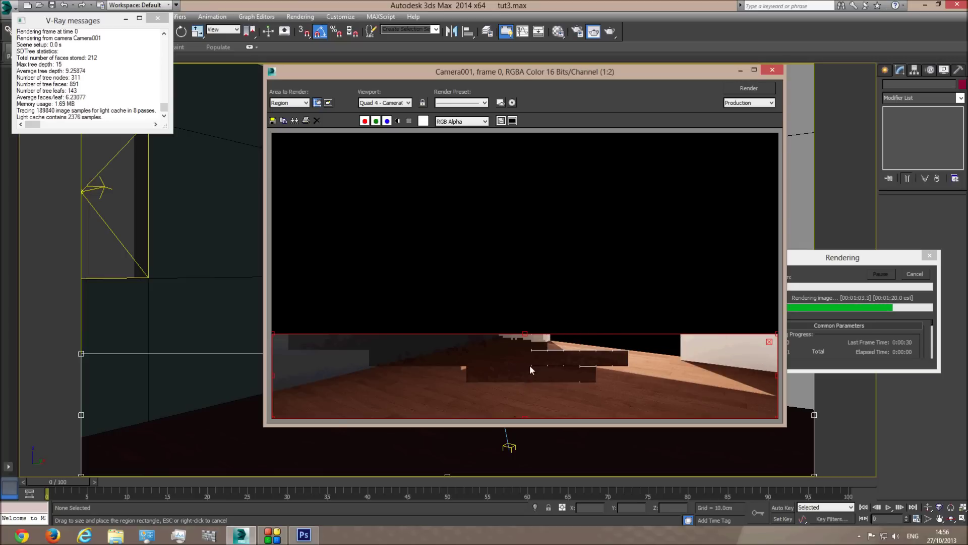
{"action": "left_click", "coordinate": [915, 274]}
{"action": "left_click", "coordinate": [557, 404]}
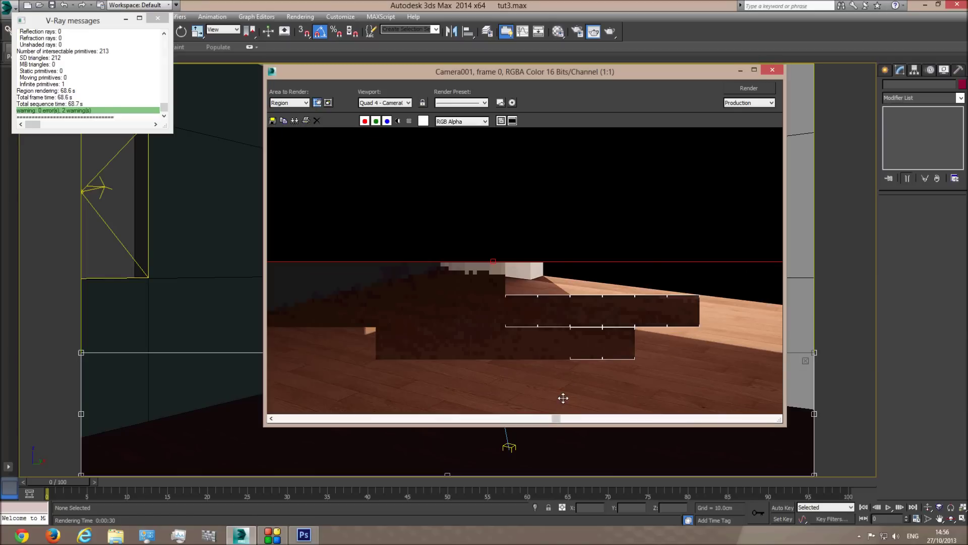
{"action": "left_click", "coordinate": [772, 69]}
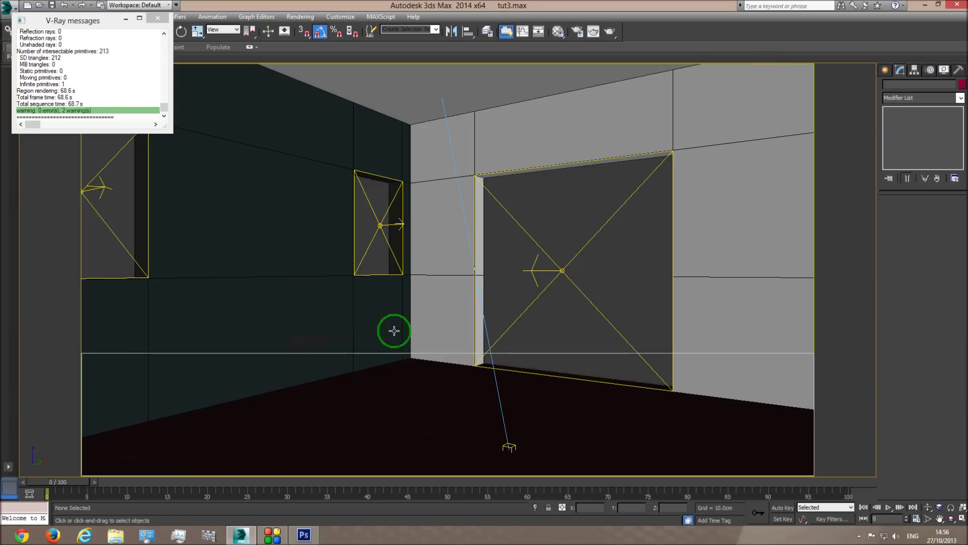
- Change the area to render from Region to View and close the rendered frame window
{"action": "left_click", "coordinate": [593, 31]}
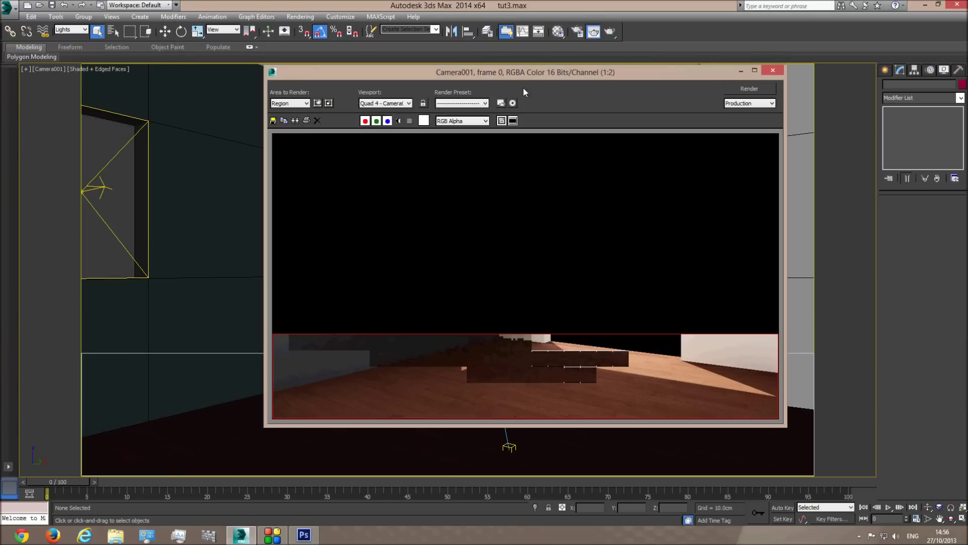
{"action": "left_click", "coordinate": [292, 104]}
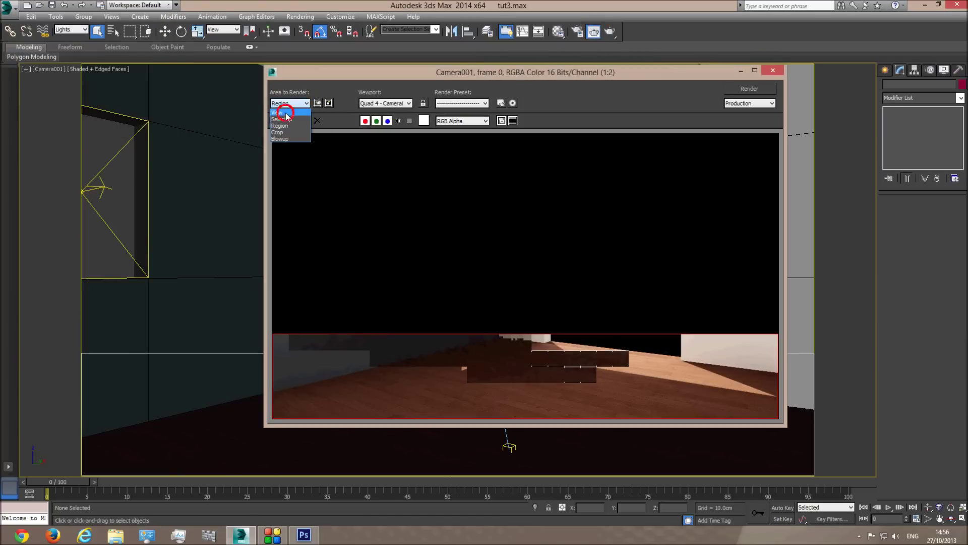
{"action": "left_click", "coordinate": [286, 110]}
{"action": "left_click", "coordinate": [773, 70]}
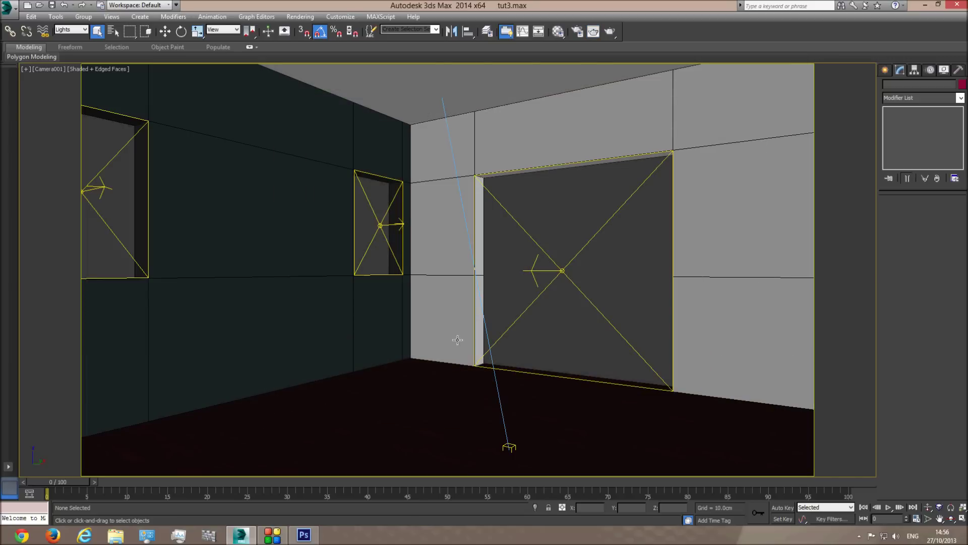
- Set the wood floor material's Reflect colour to a dark grey
{"action": "left_click", "coordinate": [558, 32]}
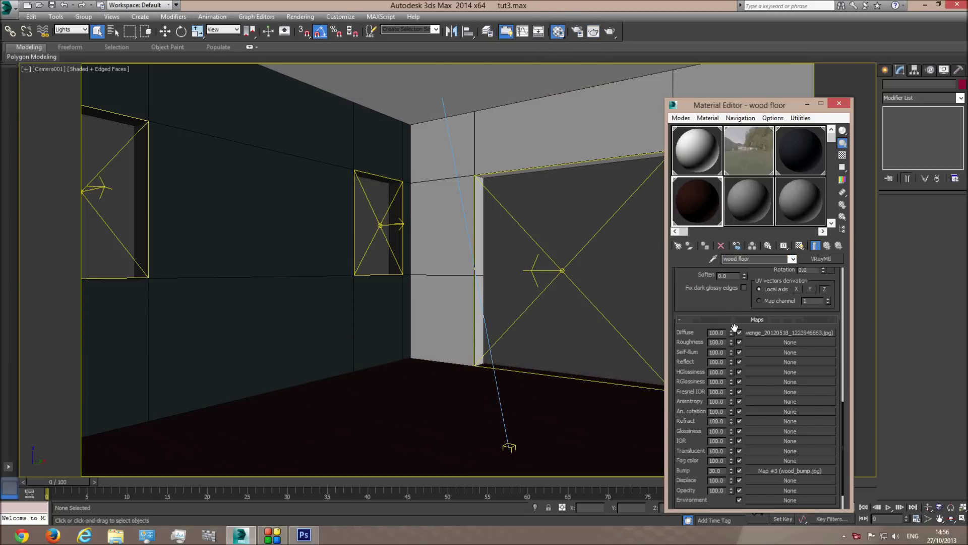
{"action": "left_click_drag", "start_coordinate": [731, 305], "coordinate": [735, 529]}
{"action": "left_click_drag", "start_coordinate": [775, 295], "coordinate": [777, 442]}
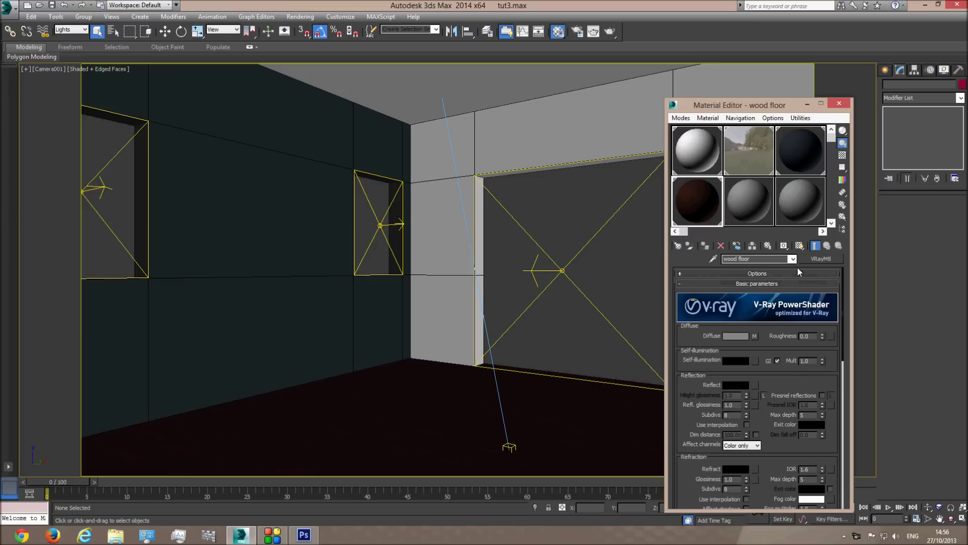
{"action": "left_click", "coordinate": [737, 385]}
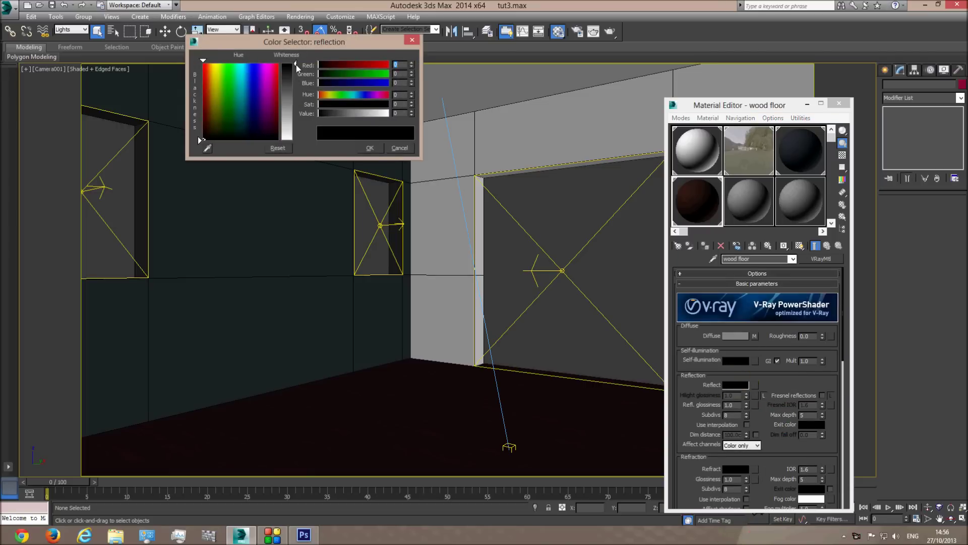
{"action": "left_click_drag", "start_coordinate": [295, 62], "coordinate": [296, 140]}
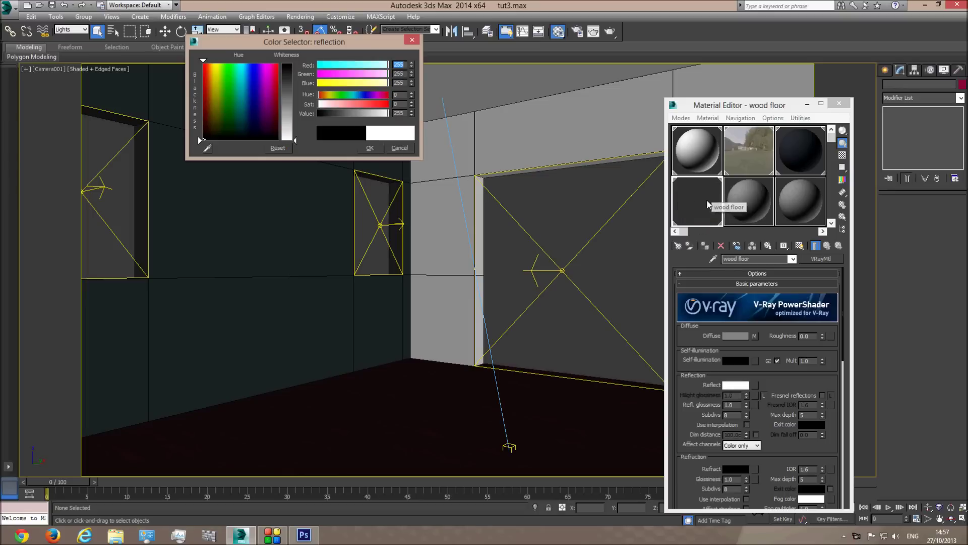
{"action": "left_click_drag", "start_coordinate": [296, 140], "coordinate": [295, 75]}
{"action": "left_click", "coordinate": [374, 150]}
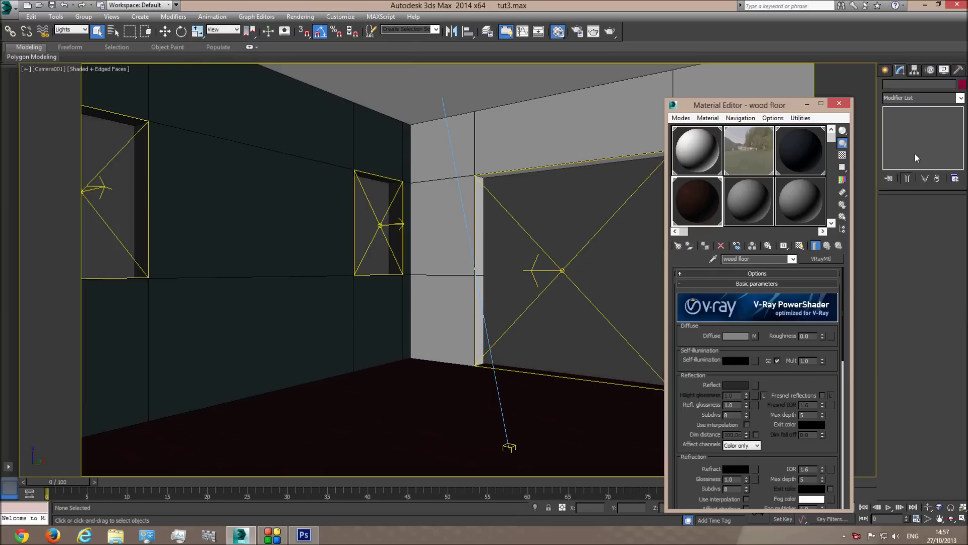
- Show the checkered background behind the wood floor sample, inspect its enlarged preview, and close the material windows
{"action": "left_click", "coordinate": [841, 156]}
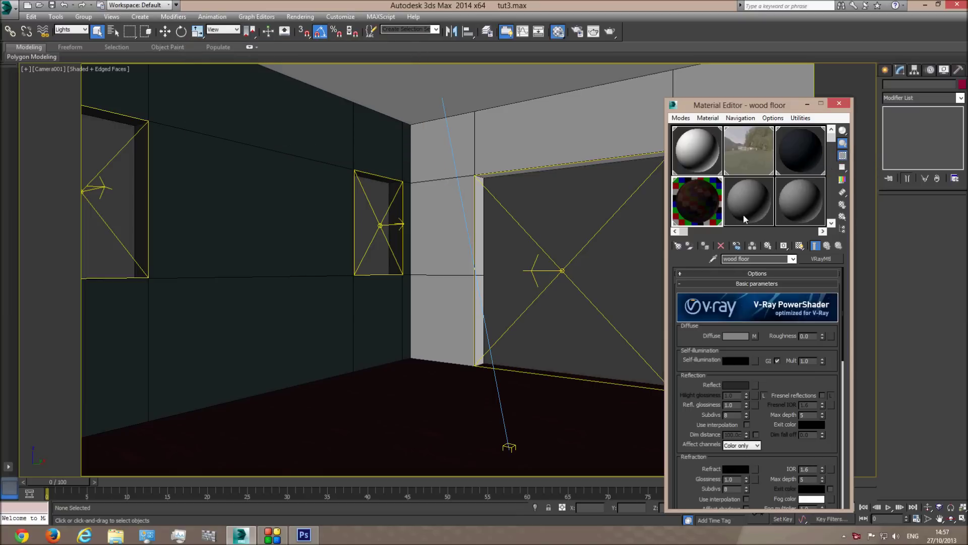
{"action": "double_click", "coordinate": [702, 199]}
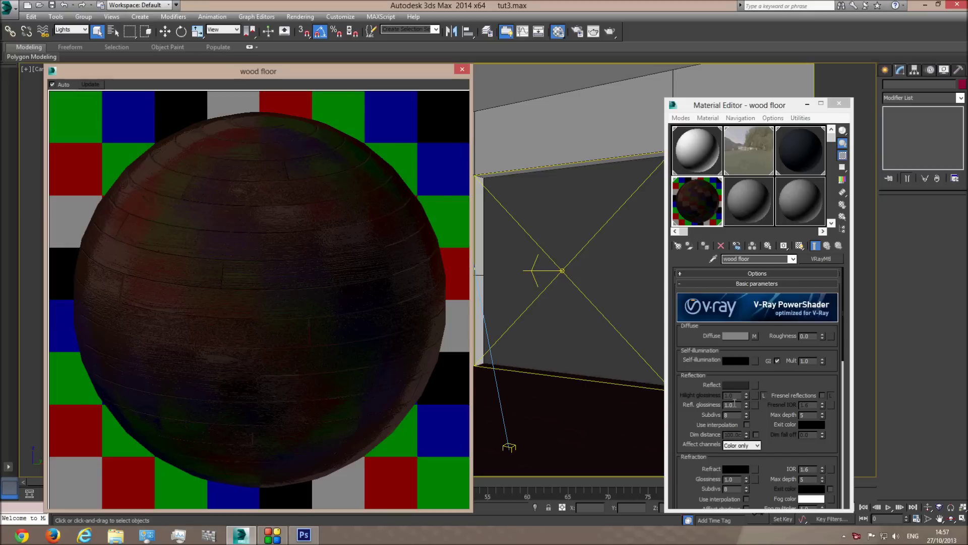
{"action": "left_click", "coordinate": [755, 105]}
{"action": "left_click", "coordinate": [839, 103]}
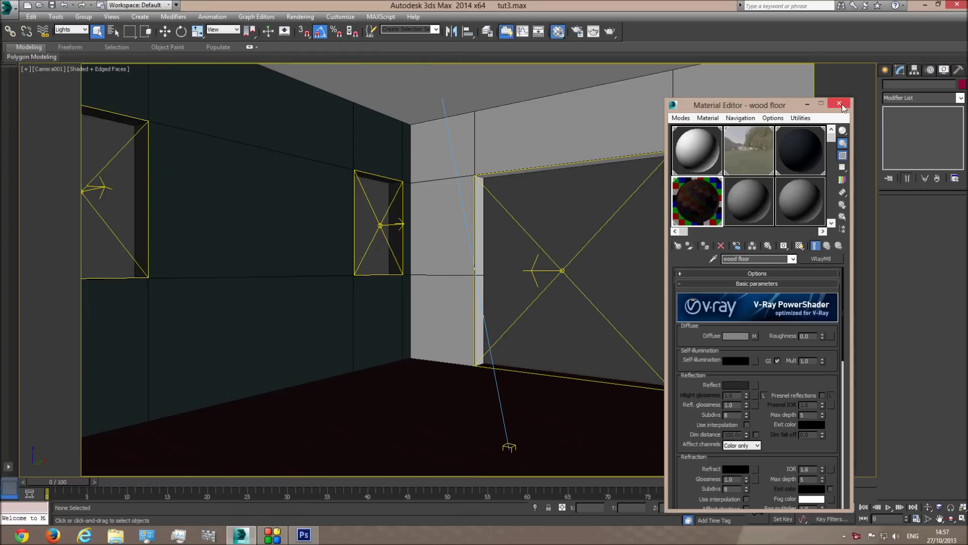
{"action": "left_click", "coordinate": [558, 31]}
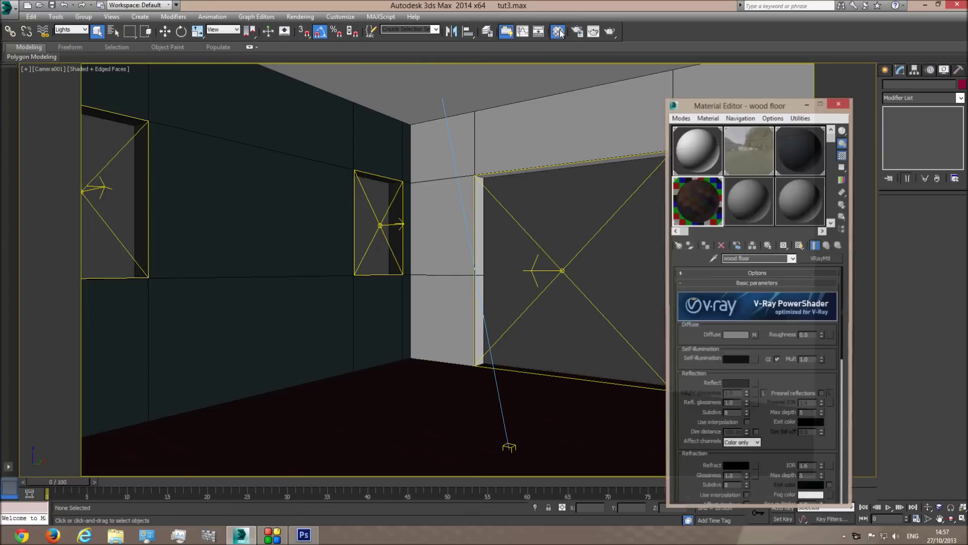
{"action": "left_click", "coordinate": [843, 101]}
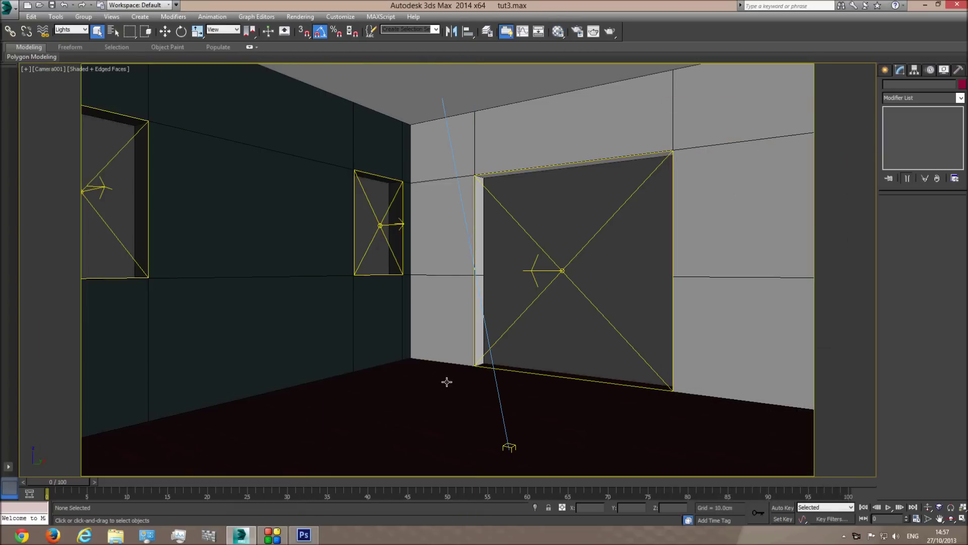
- Create a box on the floor with AutoGrid, about 66 cm long, 46 cm wide and 79 cm high, near the large window
{"action": "left_click", "coordinate": [885, 71]}
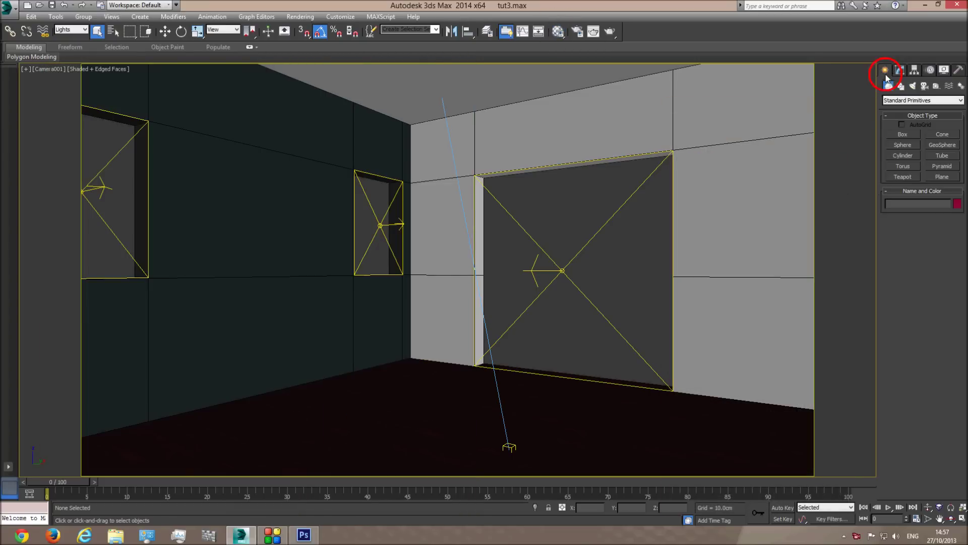
{"action": "left_click", "coordinate": [903, 134]}
{"action": "left_click", "coordinate": [902, 125]}
{"action": "left_click_drag", "start_coordinate": [463, 418], "coordinate": [467, 452]}
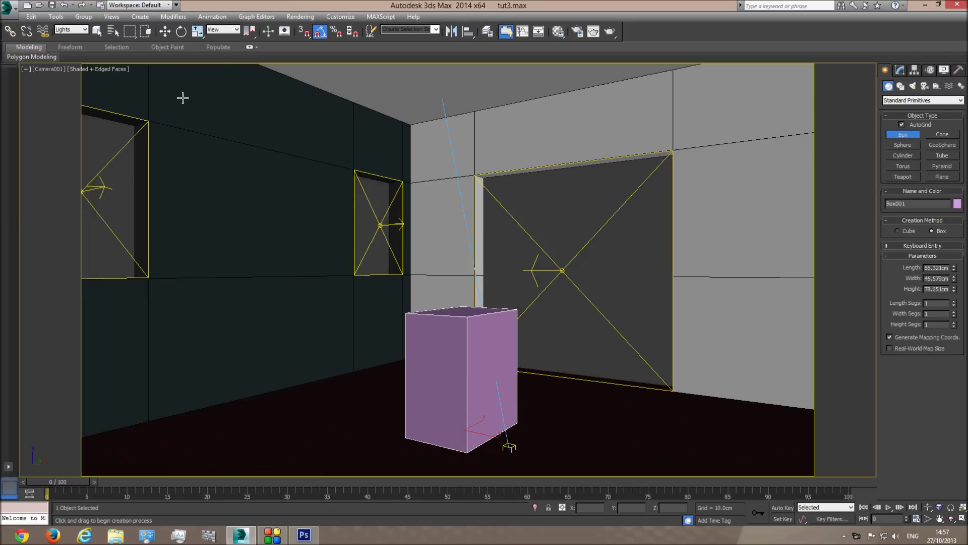
{"action": "left_click", "coordinate": [97, 31]}
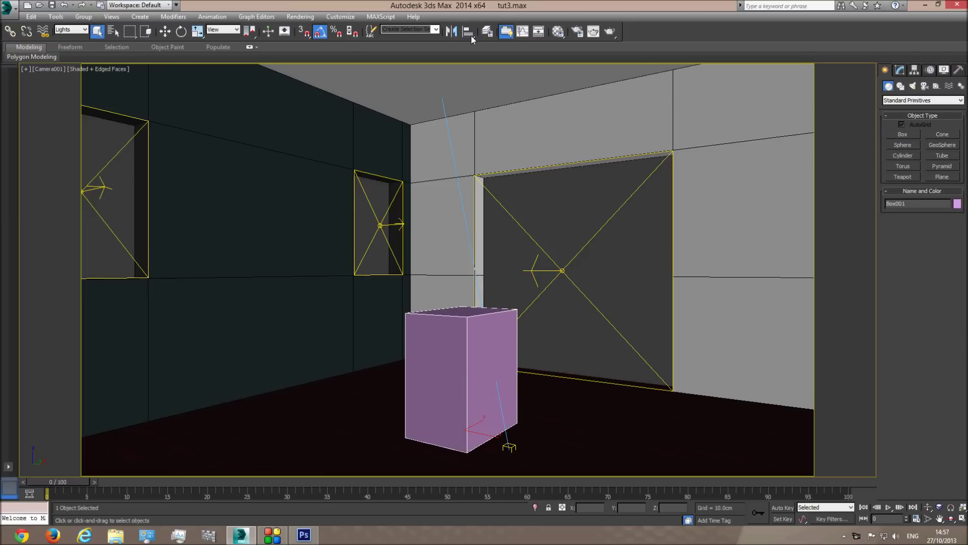
- Test-render the full camera view to check the box's reflection on the floor, stopping early and closing the frame
{"action": "left_click", "coordinate": [617, 32]}
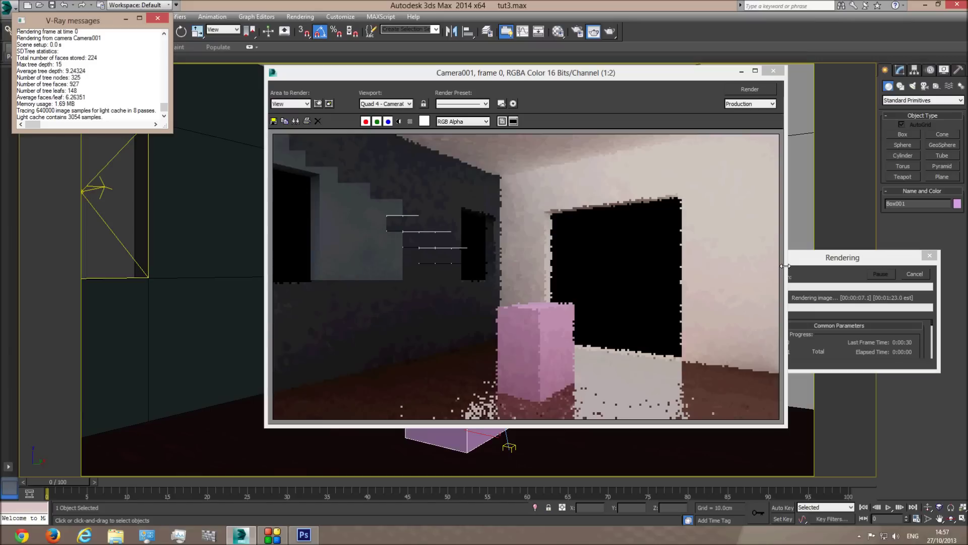
{"action": "left_click", "coordinate": [914, 274]}
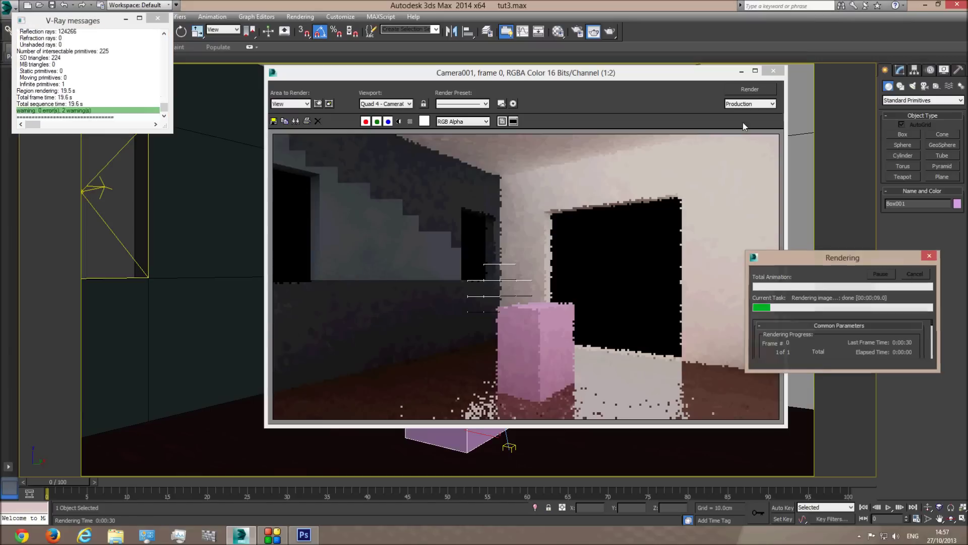
{"action": "left_click", "coordinate": [773, 70]}
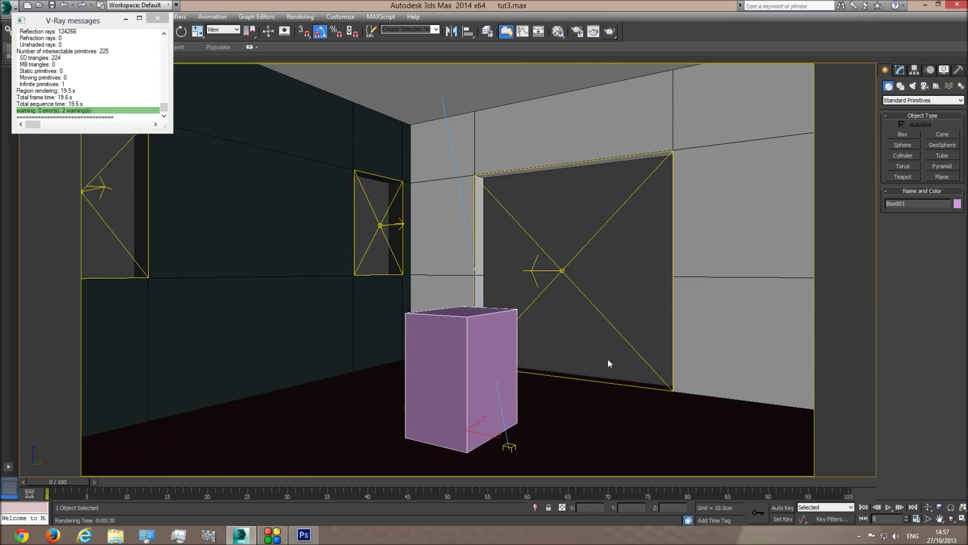
- Enable Fresnel reflections on the wood floor material and set its Reflect colour to a light grey with value 200
{"action": "left_click", "coordinate": [558, 31]}
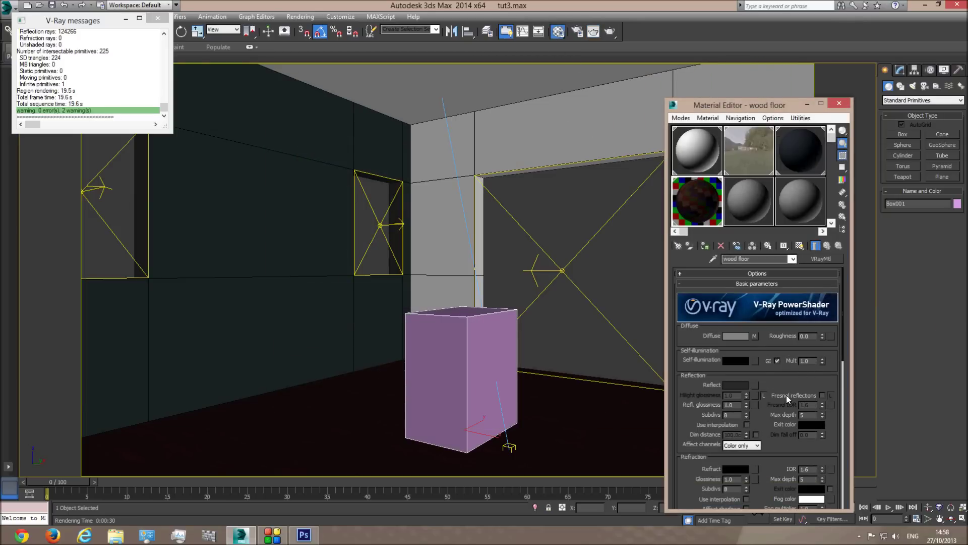
{"action": "left_click", "coordinate": [822, 396]}
{"action": "left_click", "coordinate": [736, 384]}
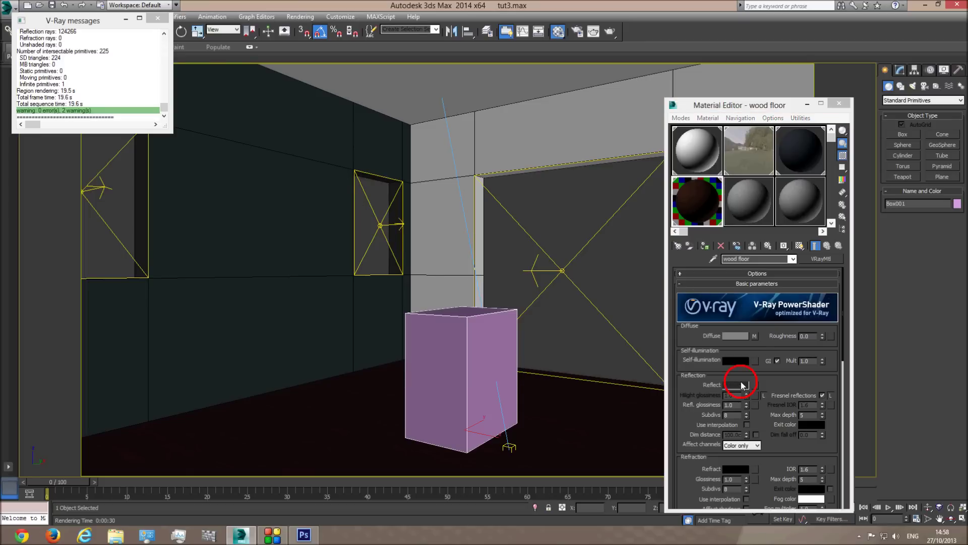
{"action": "left_click_drag", "start_coordinate": [295, 76], "coordinate": [297, 123]}
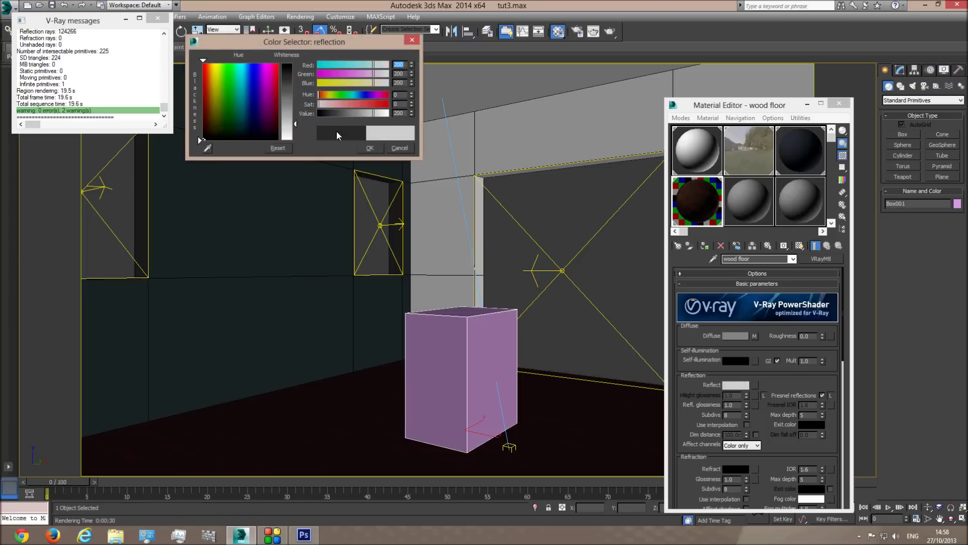
{"action": "left_click", "coordinate": [374, 149]}
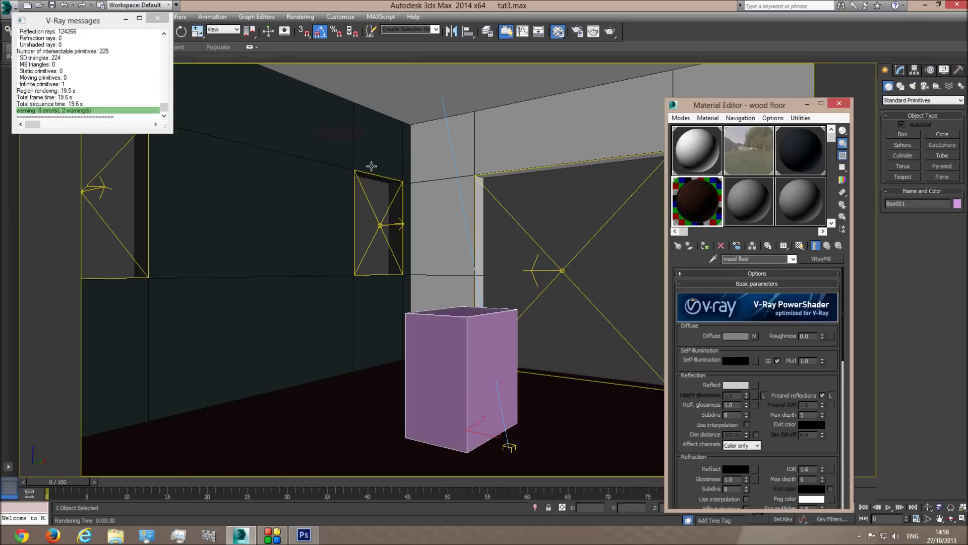
{"action": "left_click", "coordinate": [735, 385]}
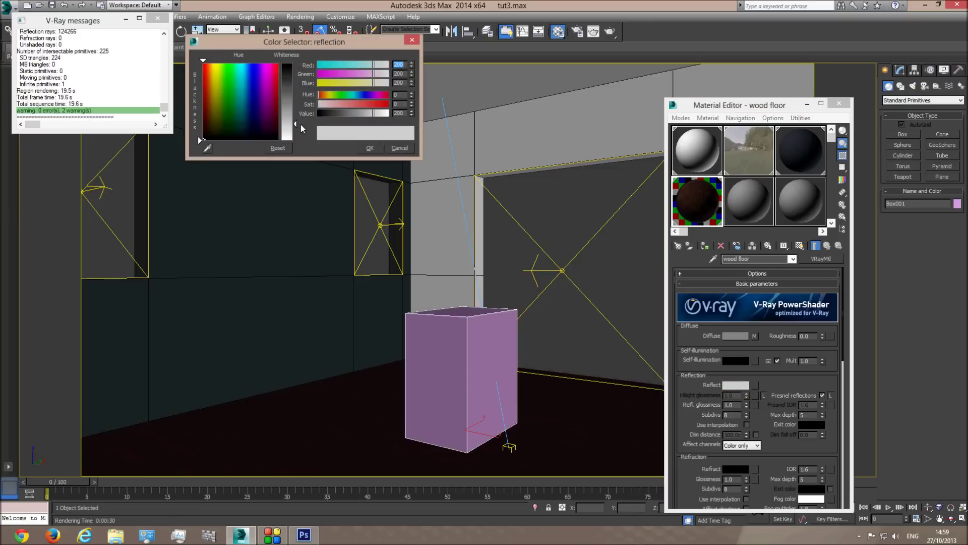
{"action": "left_click", "coordinate": [448, 177]}
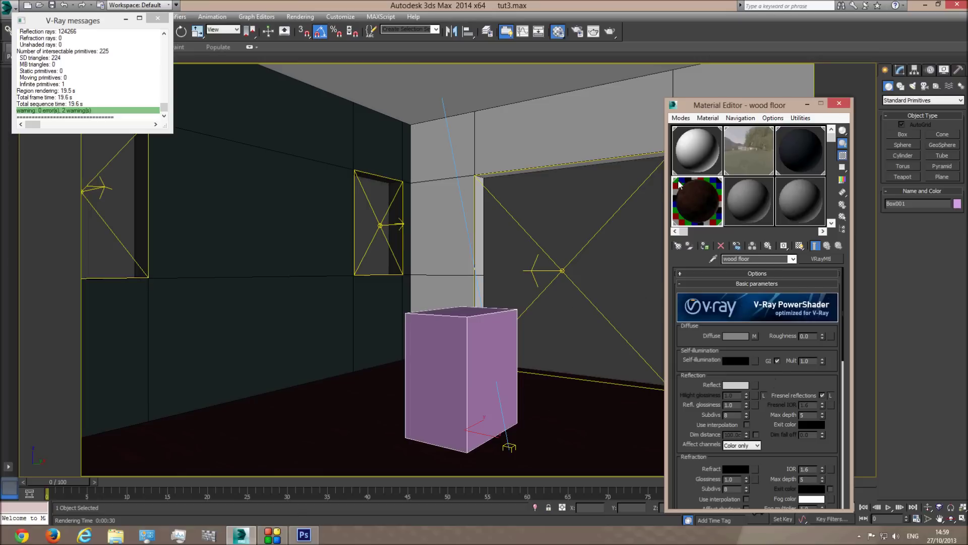
- Render the camera view again to check the floor's Fresnel reflections, cancelling during the light cache pass and closing the frame
{"action": "left_click", "coordinate": [610, 33]}
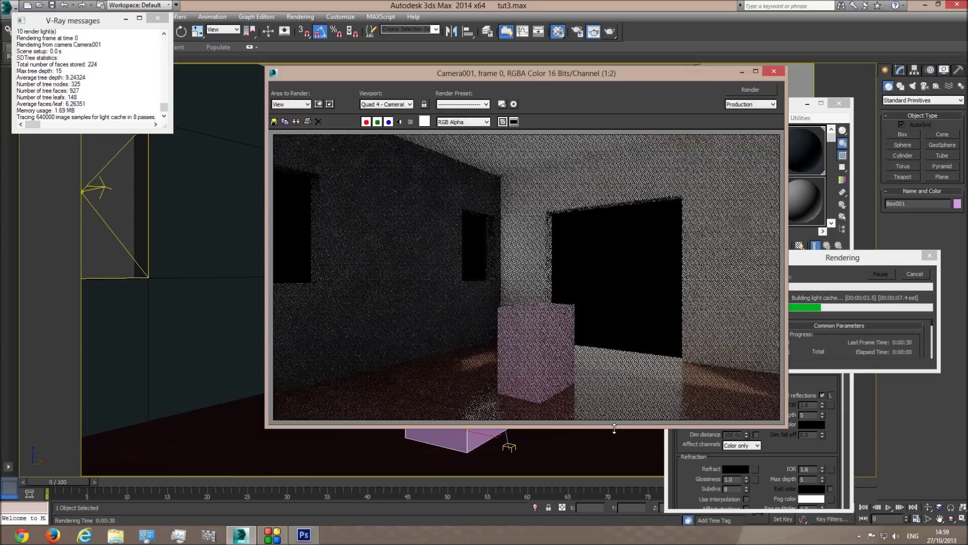
{"action": "left_click", "coordinate": [916, 274]}
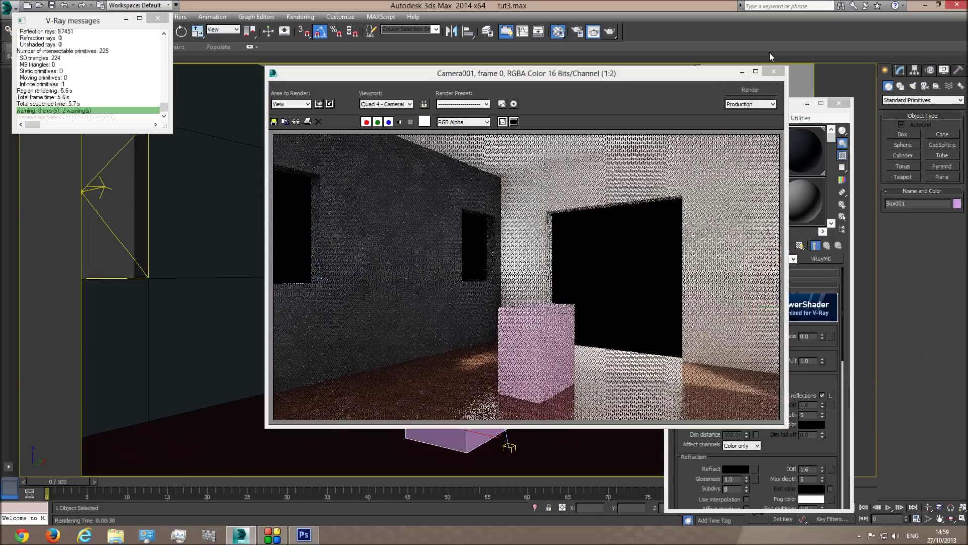
{"action": "left_click", "coordinate": [773, 71]}
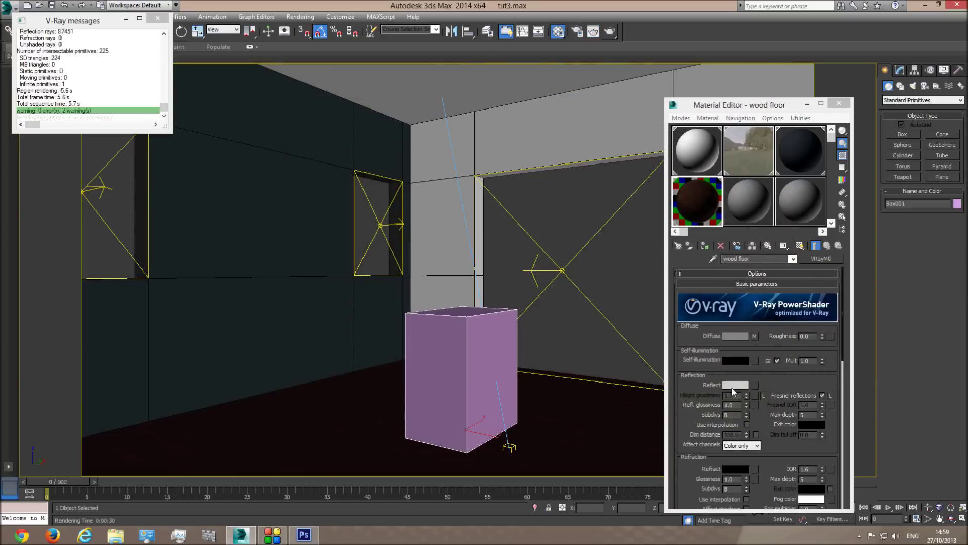
- Review the whiteness of the wood floor's Reflect colour and accept it at value 200
{"action": "left_click", "coordinate": [734, 386]}
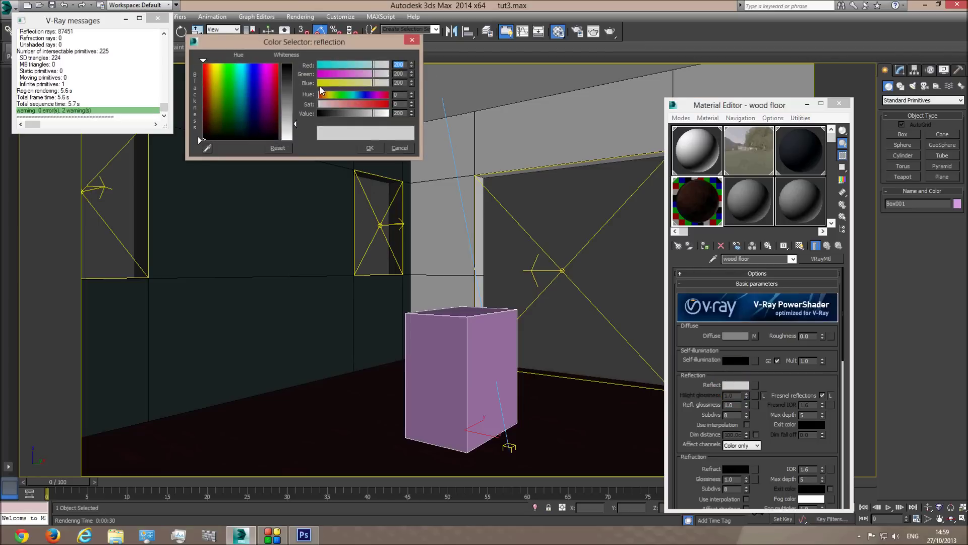
{"action": "left_click", "coordinate": [289, 74]}
{"action": "left_click_drag", "start_coordinate": [287, 115], "coordinate": [287, 124]}
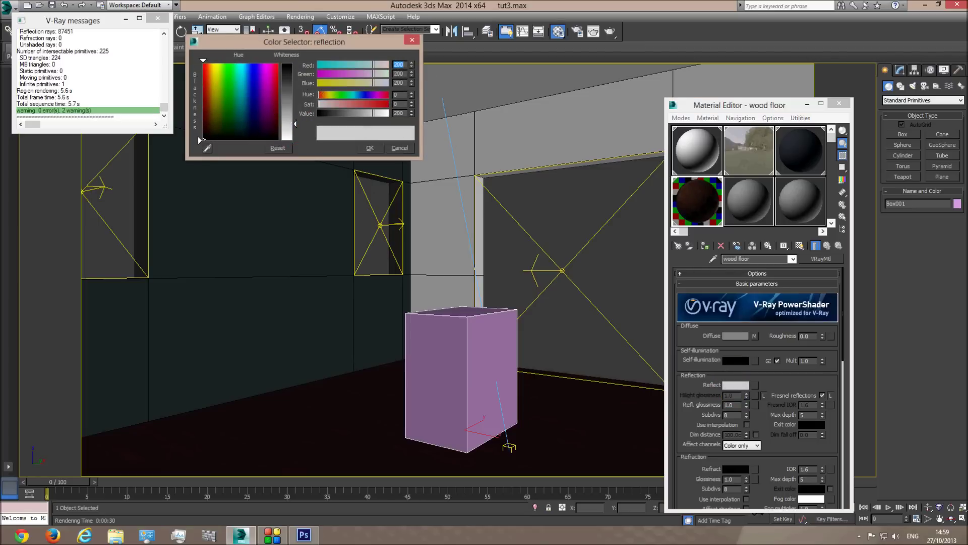
{"action": "left_click", "coordinate": [370, 148]}
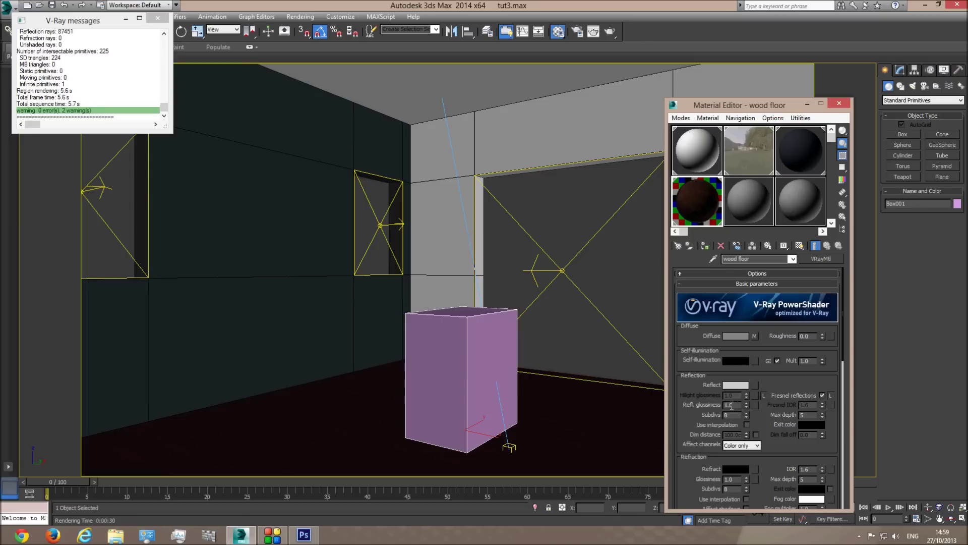
- Set the wood floor material's reflection glossiness to 0.8 and check the highlights in an enlarged sample preview
{"action": "left_click", "coordinate": [750, 405]}
{"action": "type", "text": "0"}
{"action": "key", "text": "Return"}
{"action": "type", "text": "0.8"}
{"action": "key", "text": "Return"}
{"action": "double_click", "coordinate": [710, 199]}
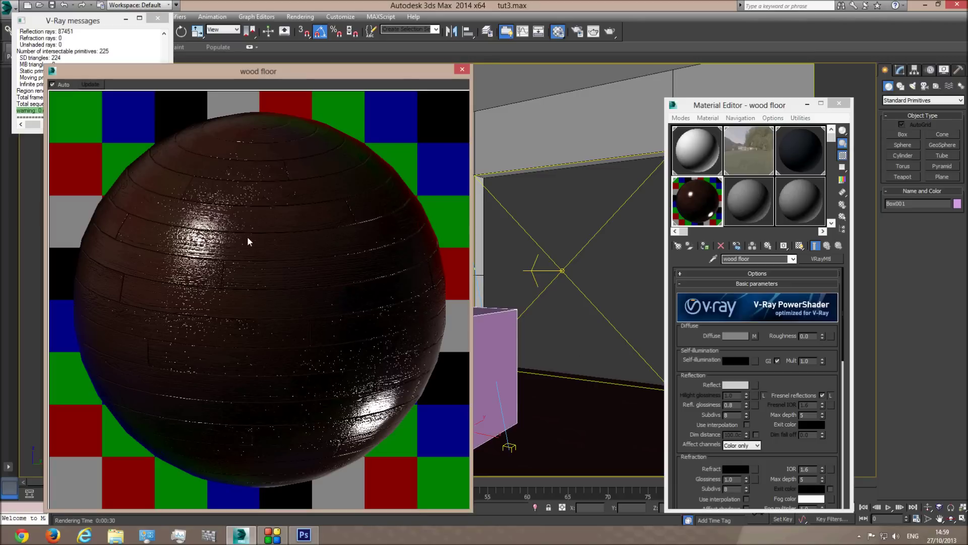
{"action": "left_click", "coordinate": [462, 70]}
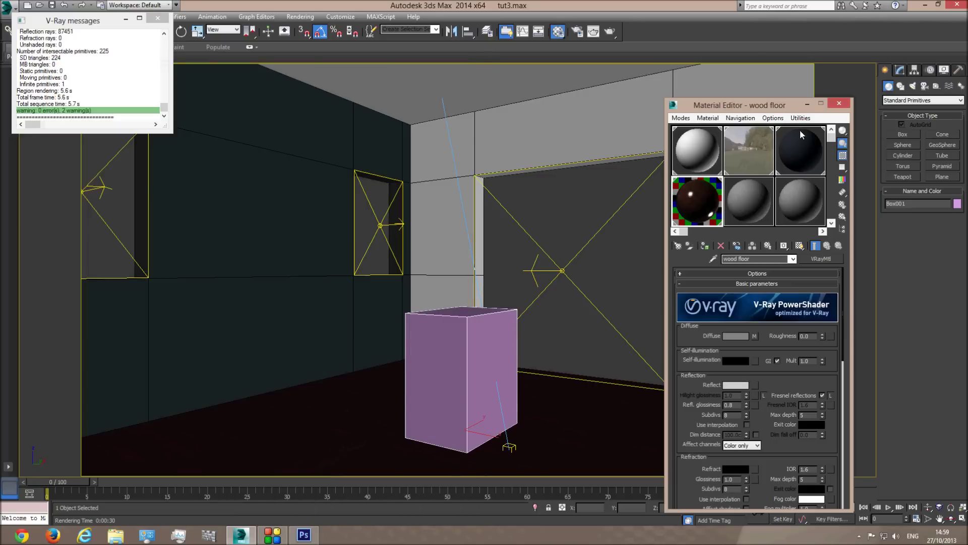
- Render the camera view, inspect the floor's glossy reflections around the box up close, and cancel and close the frame
{"action": "left_click", "coordinate": [839, 103]}
{"action": "left_click", "coordinate": [594, 31]}
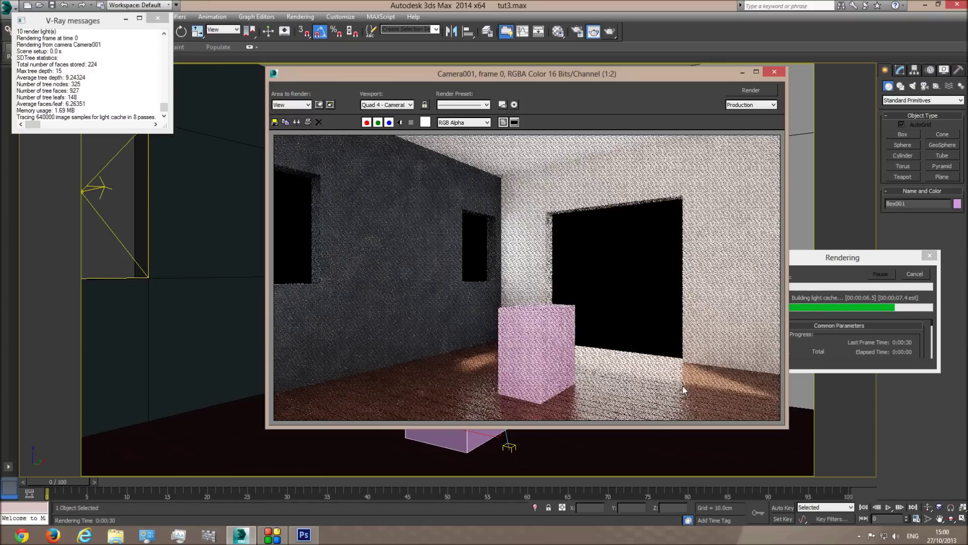
{"action": "scroll", "coordinate": [352, 395], "scroll_direction": "up", "scroll_amount": 2}
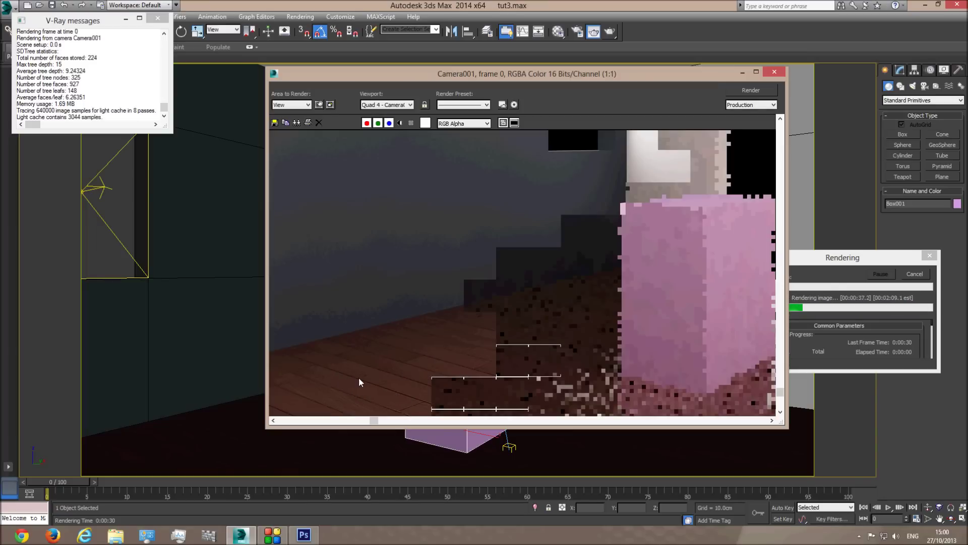
{"action": "scroll", "coordinate": [455, 378], "scroll_direction": "down", "scroll_amount": 1}
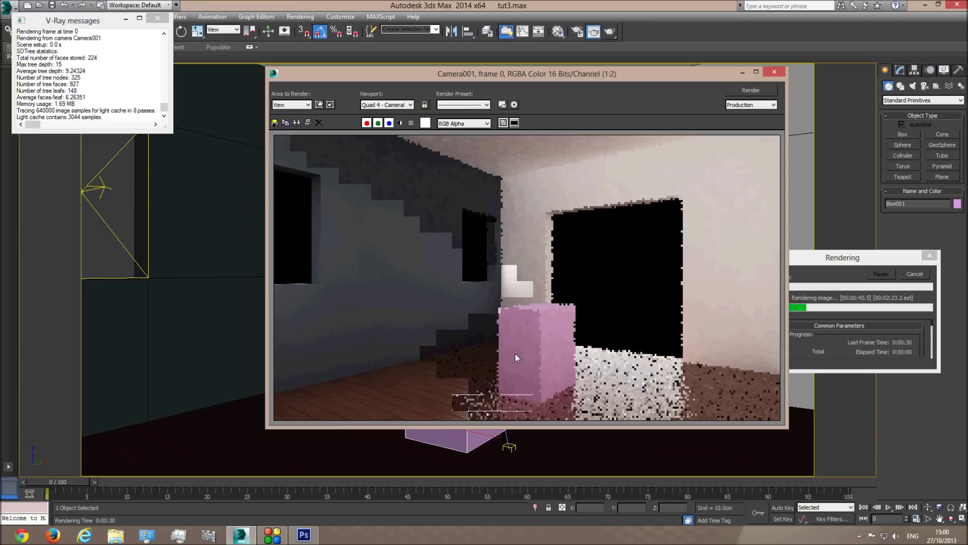
{"action": "scroll", "coordinate": [489, 407], "scroll_direction": "up", "scroll_amount": 1}
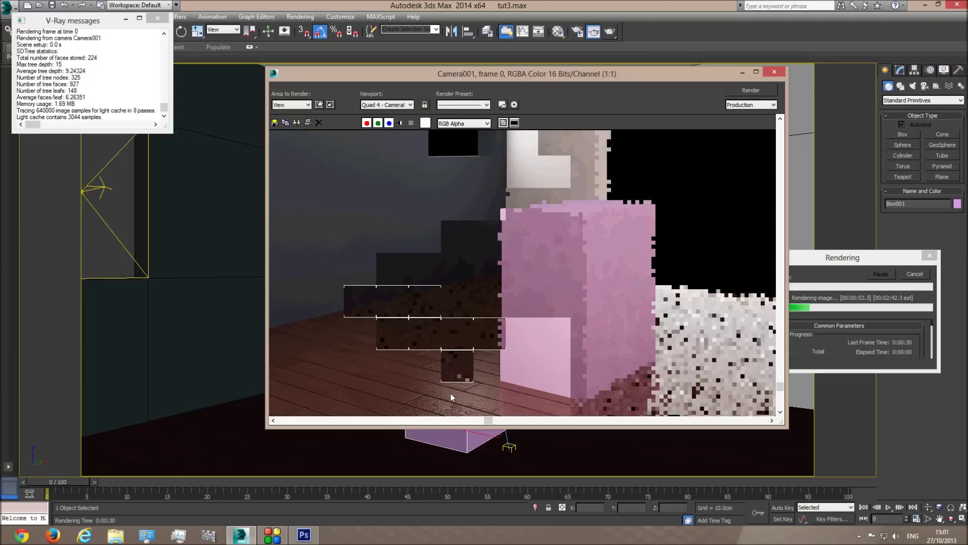
{"action": "scroll", "coordinate": [450, 392], "scroll_direction": "down", "scroll_amount": 1}
{"action": "scroll", "coordinate": [533, 404], "scroll_direction": "up", "scroll_amount": 1}
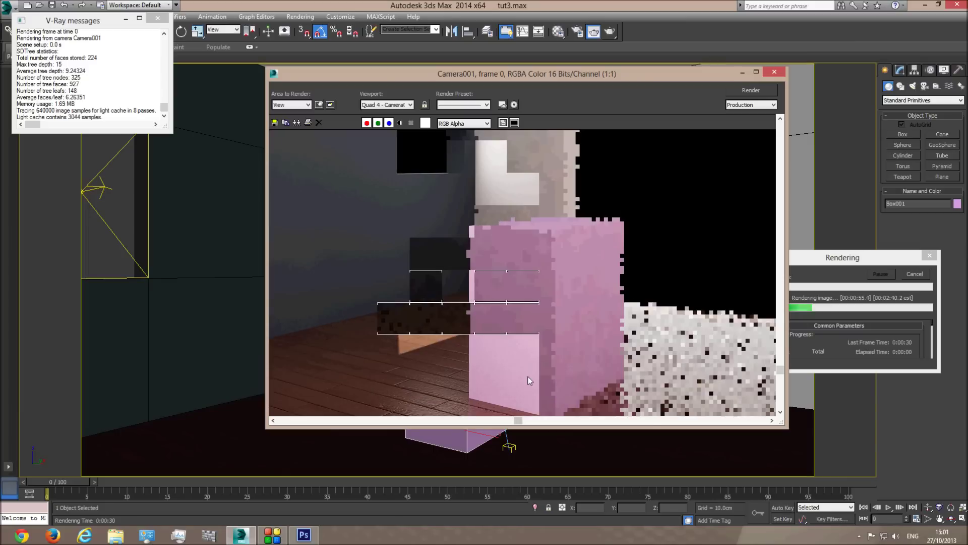
{"action": "scroll", "coordinate": [527, 386], "scroll_direction": "down", "scroll_amount": 1}
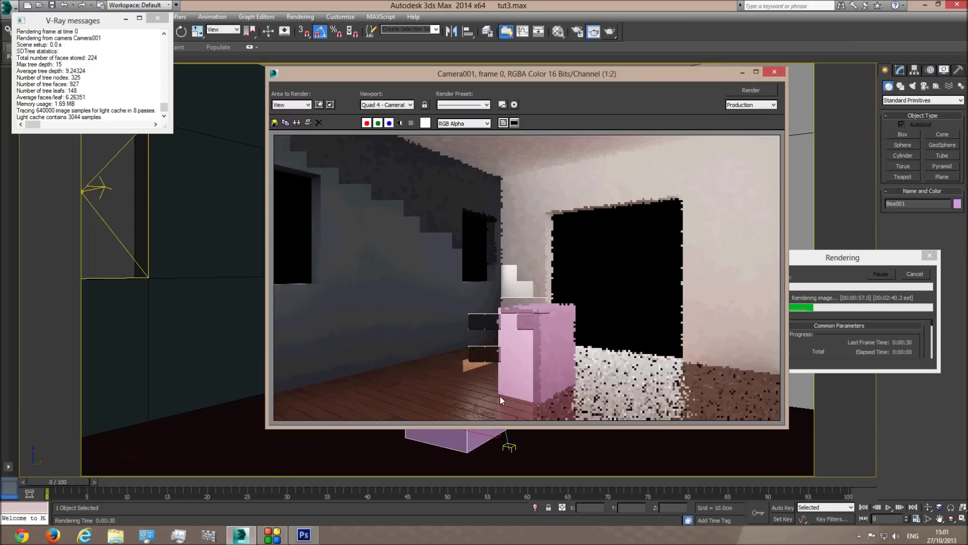
{"action": "scroll", "coordinate": [507, 405], "scroll_direction": "up", "scroll_amount": 1}
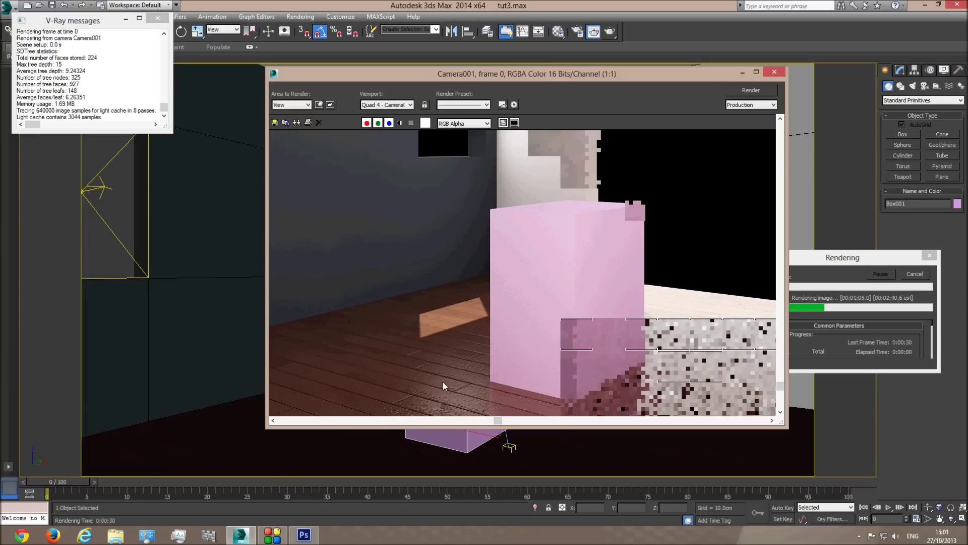
{"action": "left_click", "coordinate": [888, 259]}
{"action": "key", "text": "Escape"}
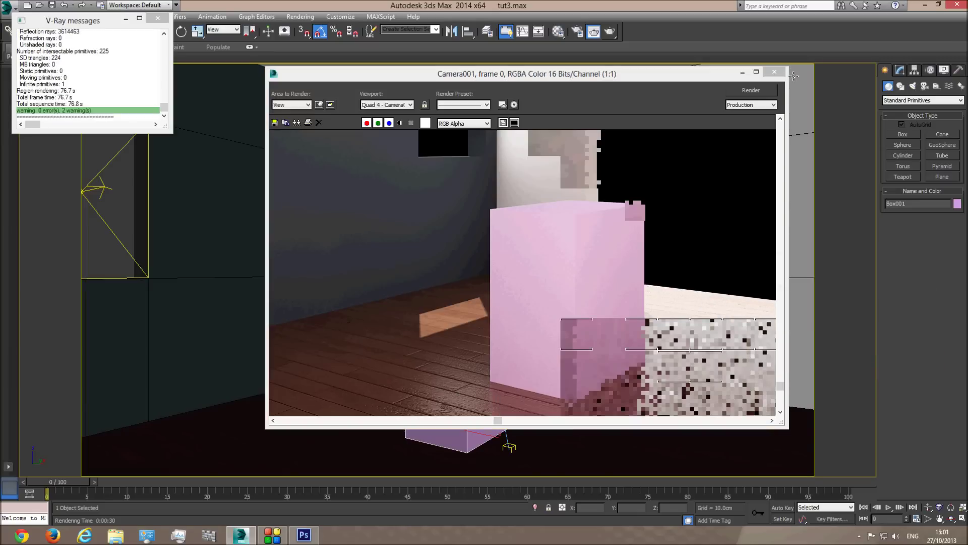
{"action": "left_click", "coordinate": [774, 71]}
- Reduce the wood floor material's Bump map amount to 10 and check the surface in an enlarged sample preview
{"action": "left_click", "coordinate": [557, 31]}
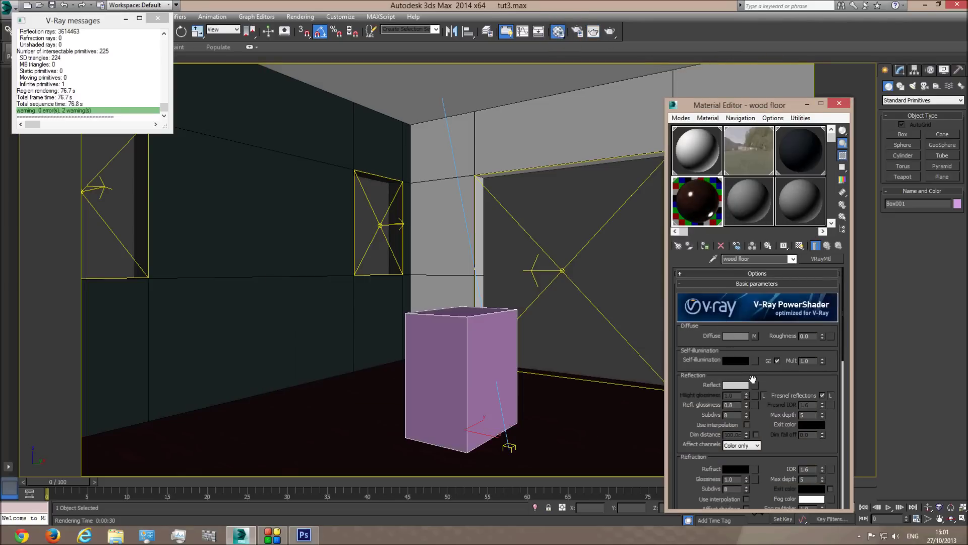
{"action": "scroll", "coordinate": [782, 443], "scroll_direction": "down", "scroll_amount": 10}
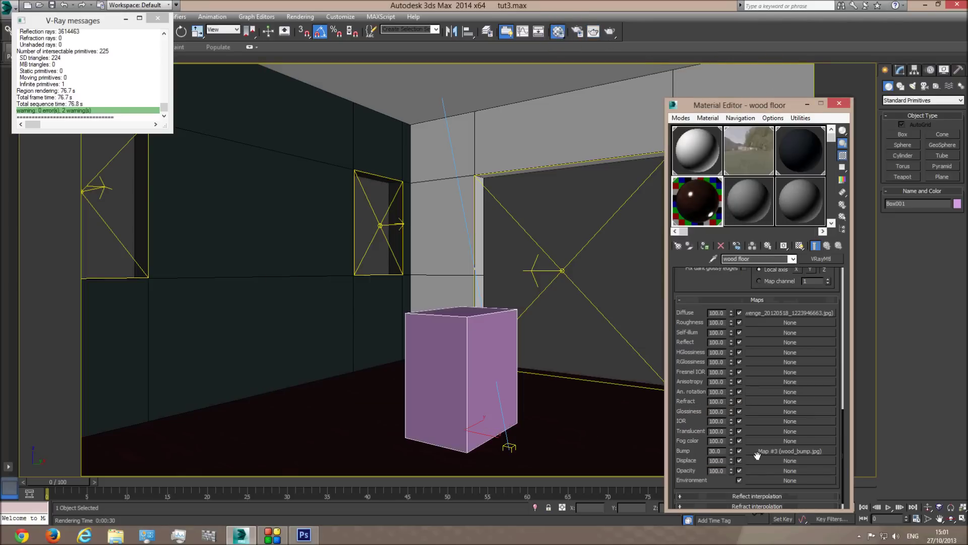
{"action": "left_click", "coordinate": [718, 450]}
{"action": "type", "text": "1"}
{"action": "key", "text": "Return"}
{"action": "double_click", "coordinate": [713, 189]}
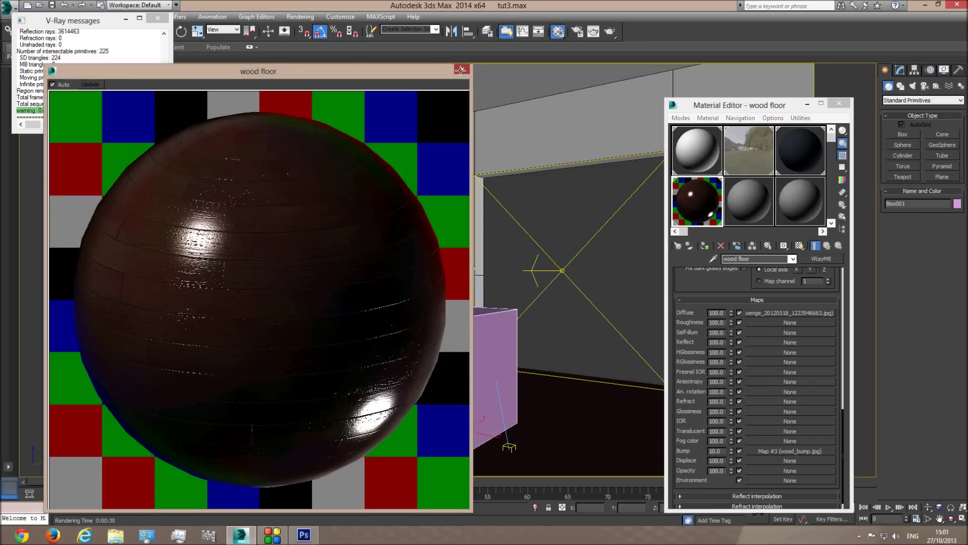
{"action": "left_click", "coordinate": [461, 70]}
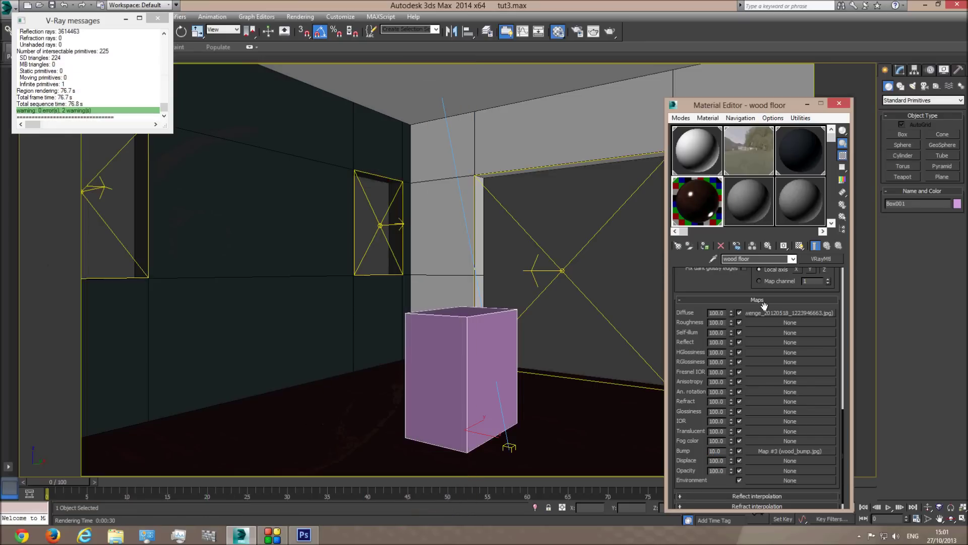
- Darken the wood floor's Reflect colour to a grey with value 81 and check it in an enlarged sample preview
{"action": "left_click", "coordinate": [764, 301]}
{"action": "left_click_drag", "start_coordinate": [775, 285], "coordinate": [774, 315]}
{"action": "left_click", "coordinate": [735, 317]}
{"action": "left_click_drag", "start_coordinate": [295, 95], "coordinate": [295, 90]}
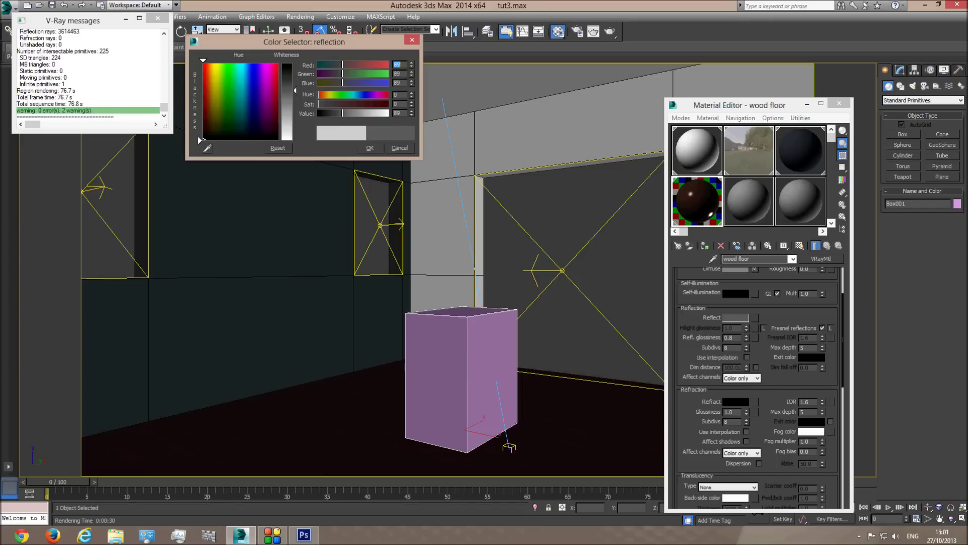
{"action": "left_click", "coordinate": [371, 147]}
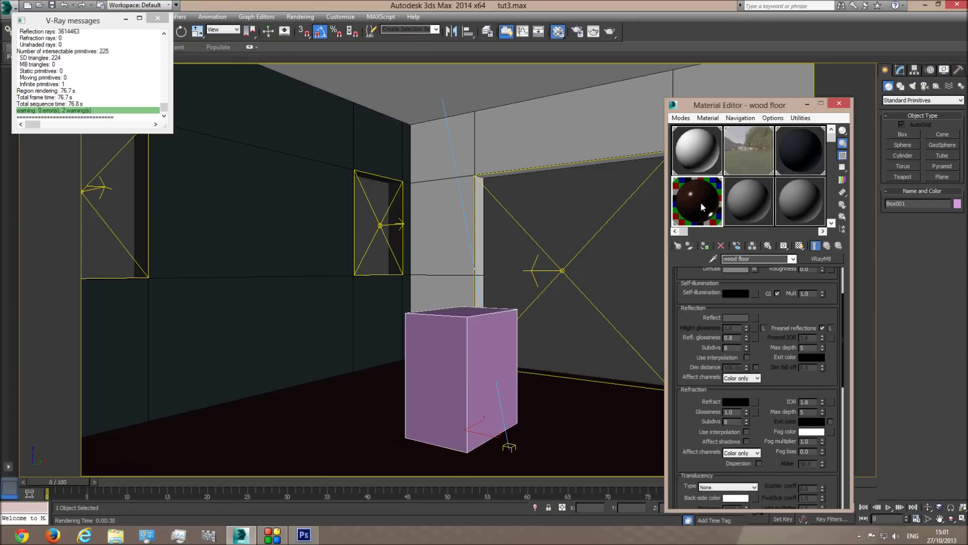
{"action": "double_click", "coordinate": [697, 201]}
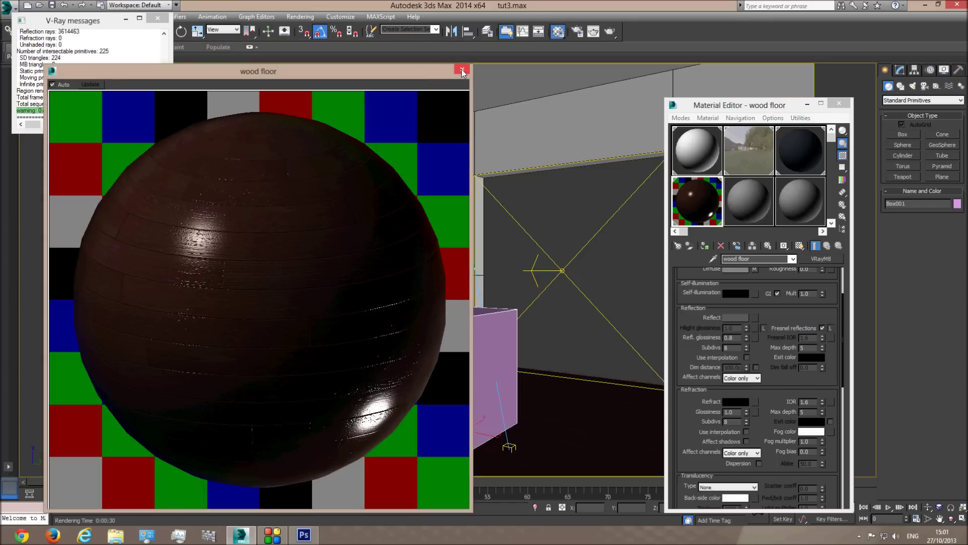
{"action": "left_click", "coordinate": [462, 71]}
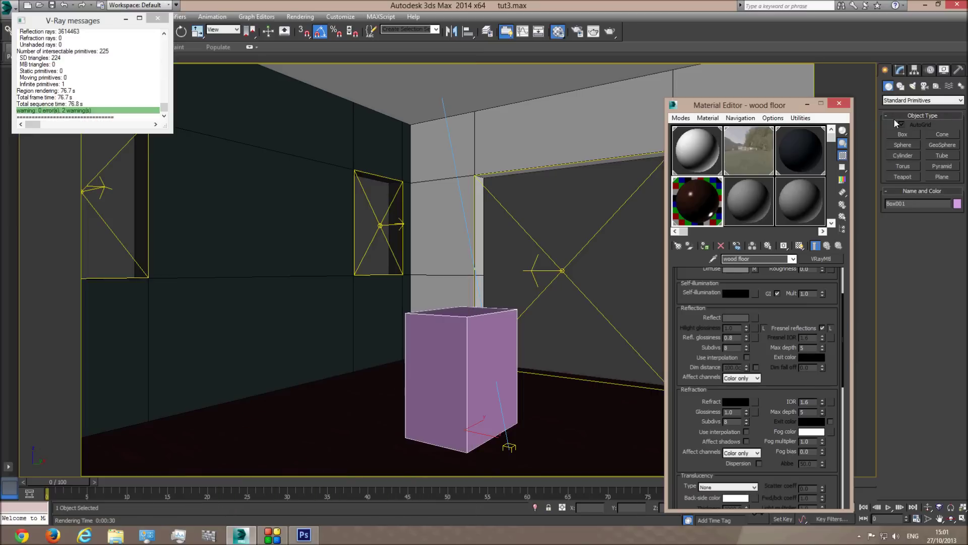
- Darken the wood floor's Reflect colour further to a dark grey and open the enlarged sample preview
{"action": "left_click", "coordinate": [734, 318]}
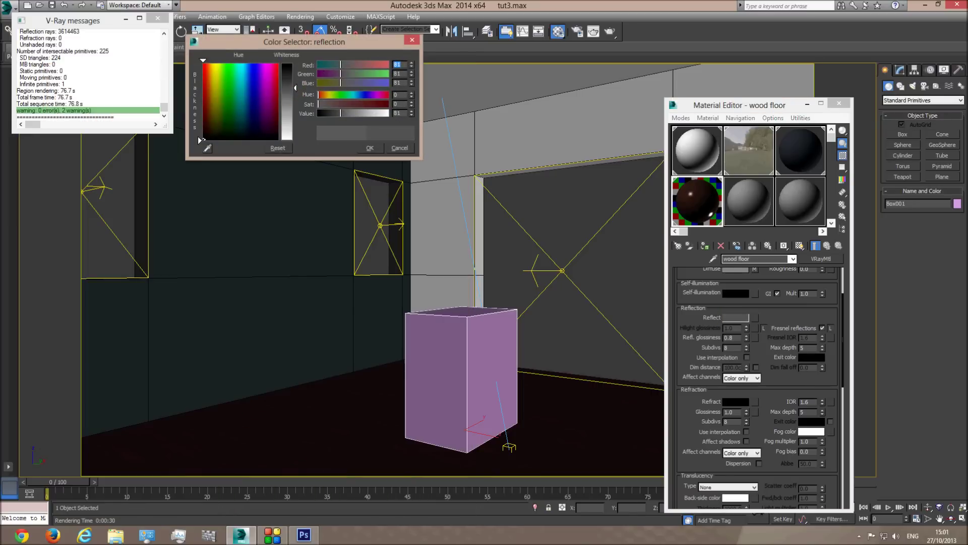
{"action": "left_click_drag", "start_coordinate": [341, 113], "coordinate": [323, 115]}
{"action": "left_click", "coordinate": [369, 148]}
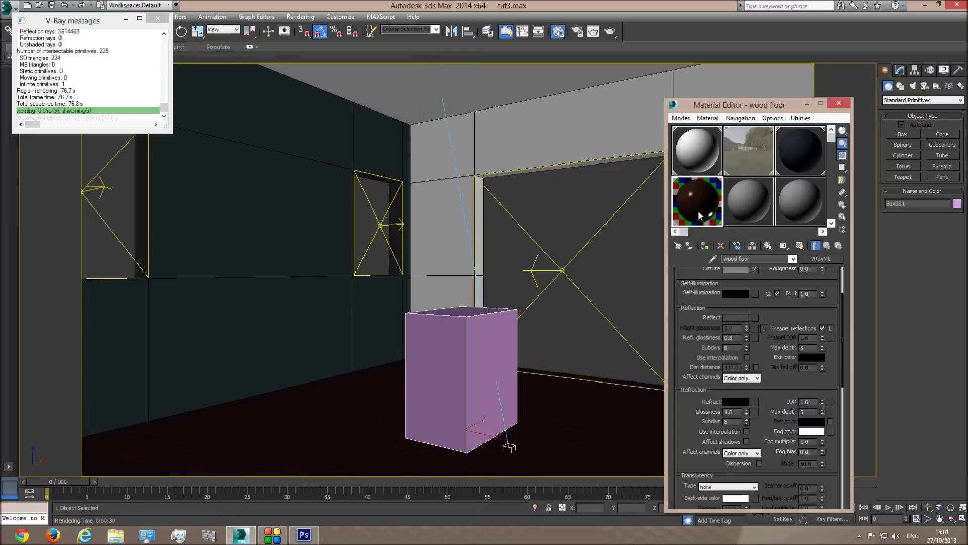
{"action": "double_click", "coordinate": [698, 209]}
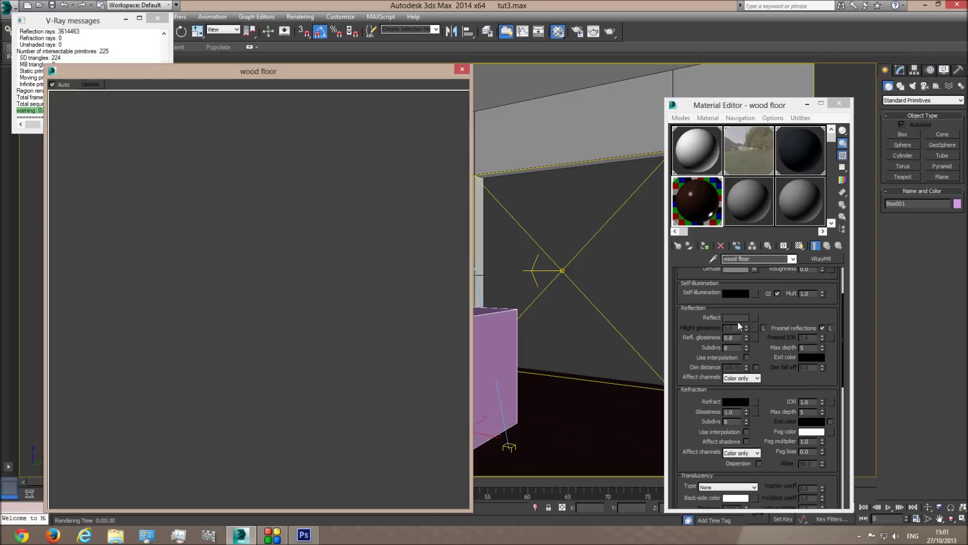
- Set the wood floor's reflection glossiness to 0.7, check the softer highlights in the enlarged sample, and close the preview
{"action": "double_click", "coordinate": [731, 337]}
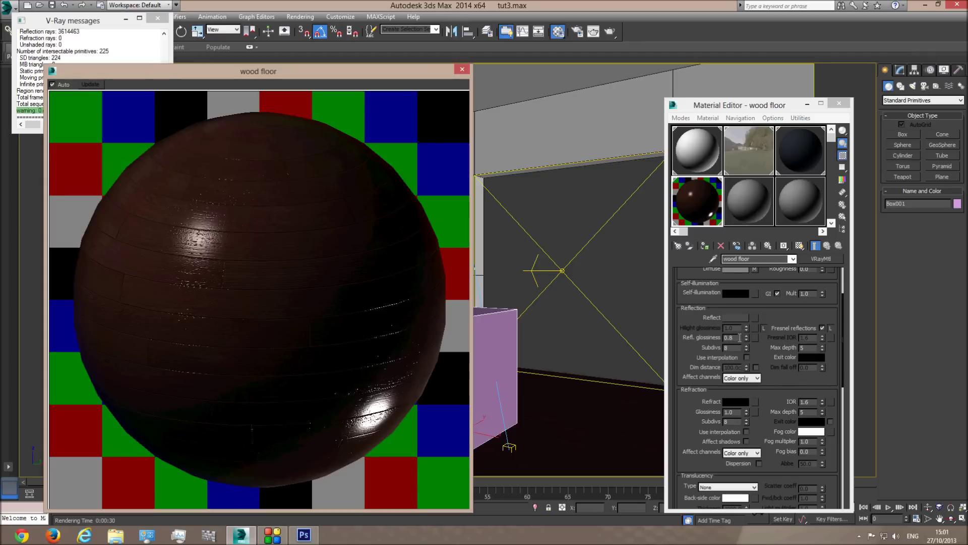
{"action": "type", "text": "0.7"}
{"action": "key", "text": "Return"}
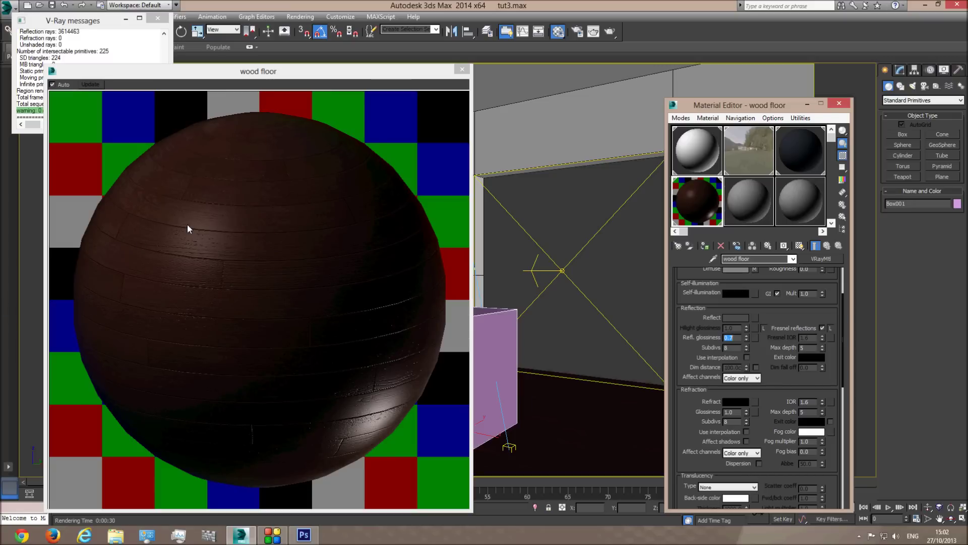
{"action": "left_click", "coordinate": [462, 69]}
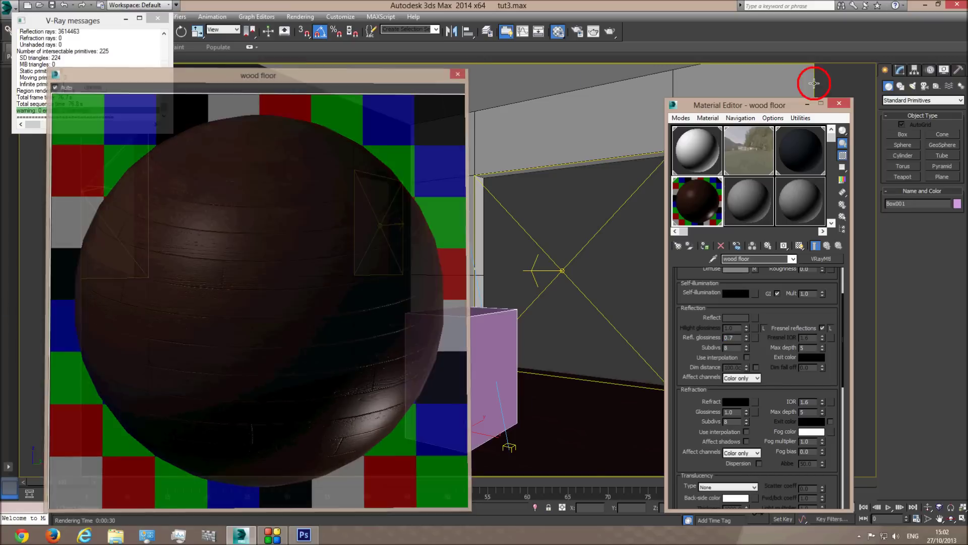
- Close the material editor, deselect the box, and inspect the floor reflections in a full render of the camera view
{"action": "left_click", "coordinate": [839, 103]}
{"action": "left_click", "coordinate": [650, 275]}
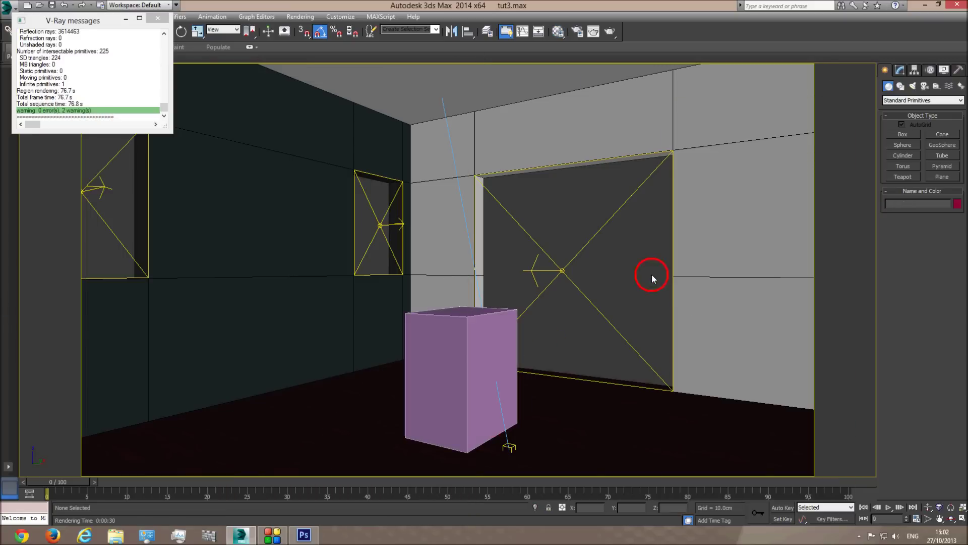
{"action": "left_click", "coordinate": [331, 410]}
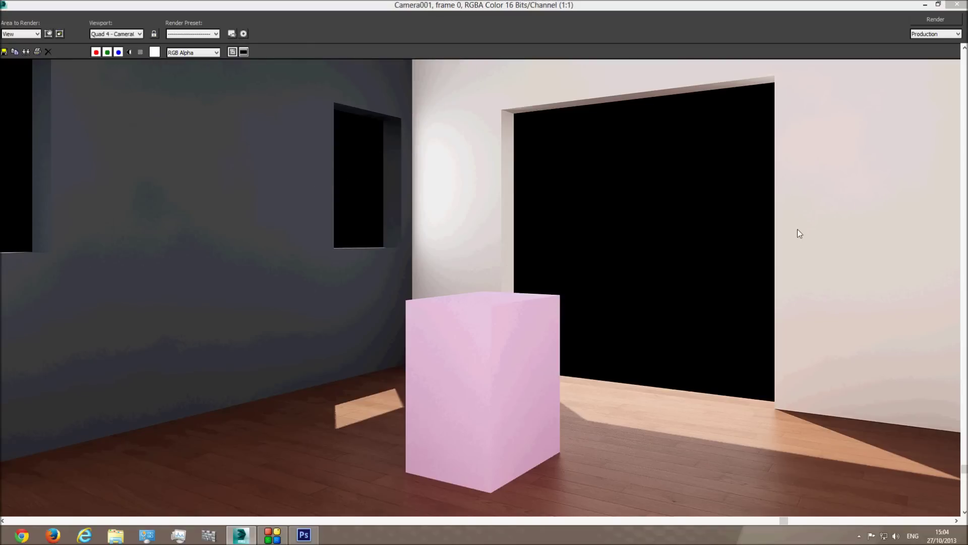
{"action": "scroll", "coordinate": [645, 231], "scroll_direction": "down", "scroll_amount": 1}
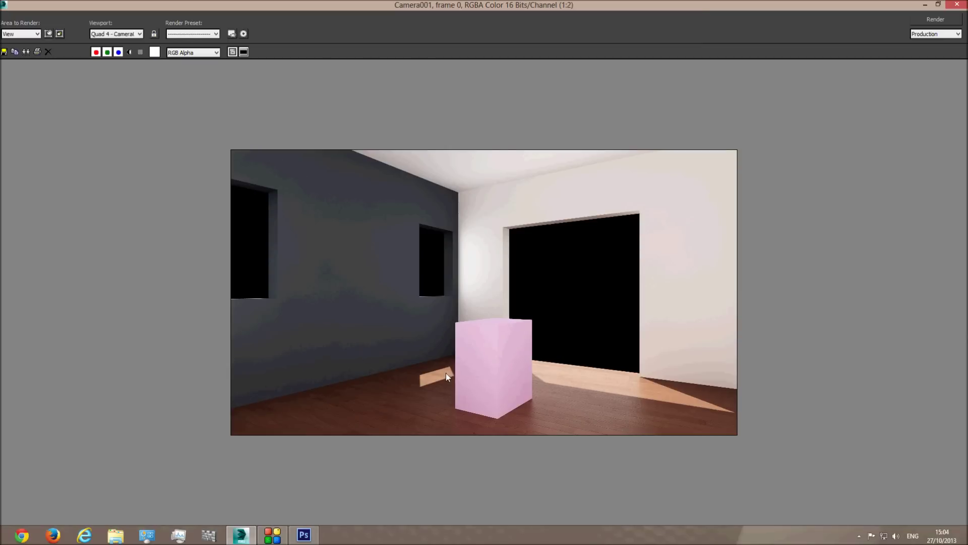
{"action": "scroll", "coordinate": [446, 374], "scroll_direction": "up", "scroll_amount": 1}
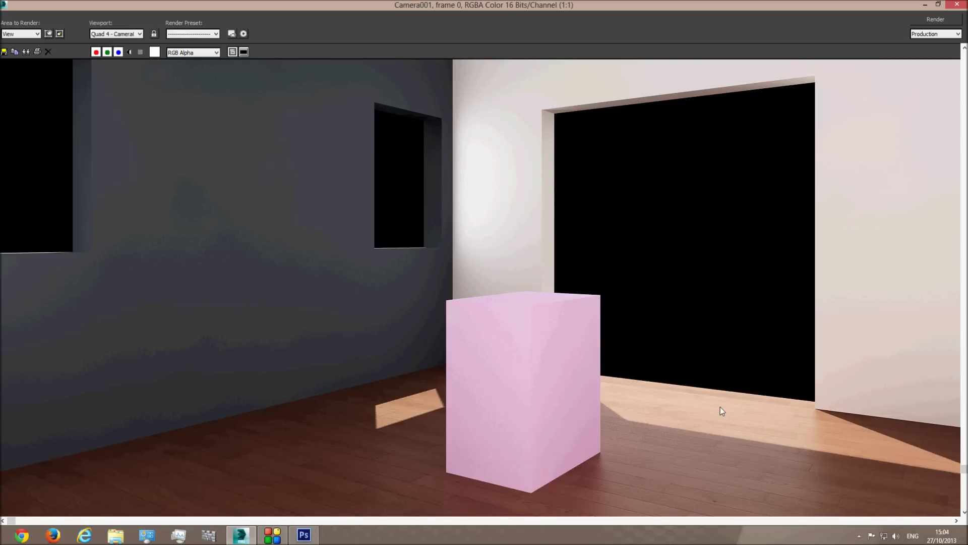